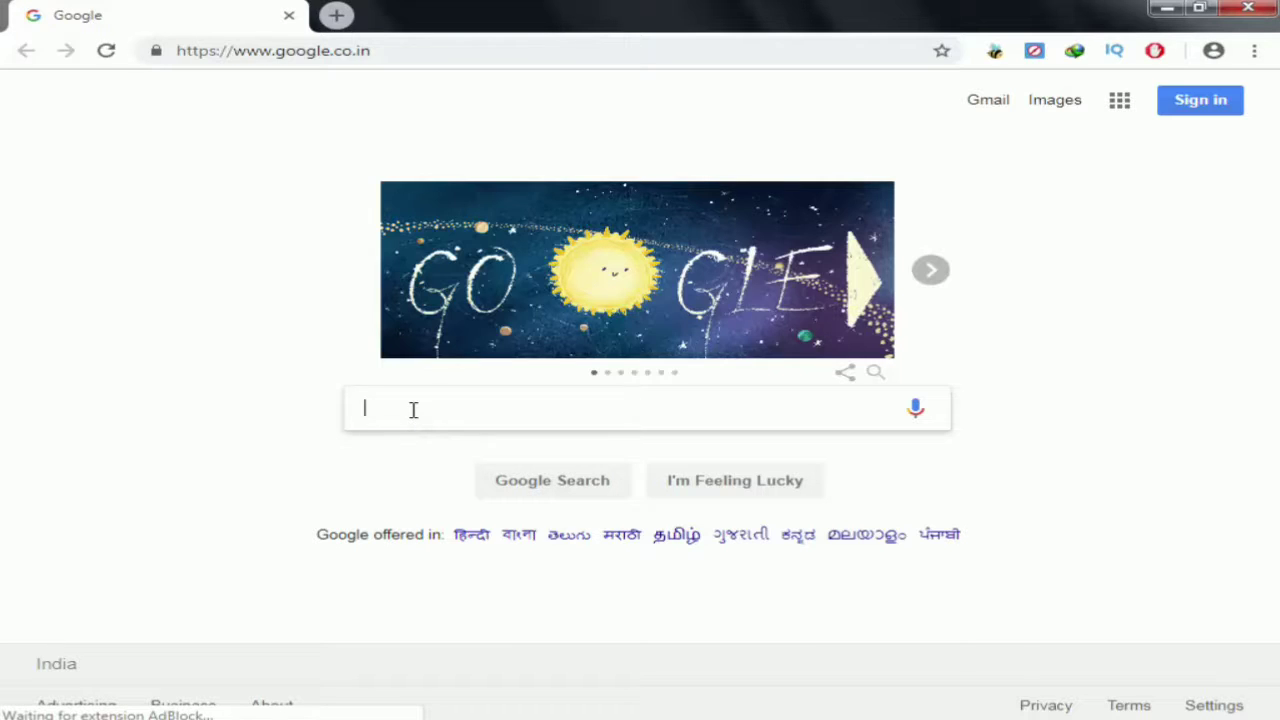
# - Search Google for "handbreak" and open the official HandBrake website from the results
pyautogui.write('ha')
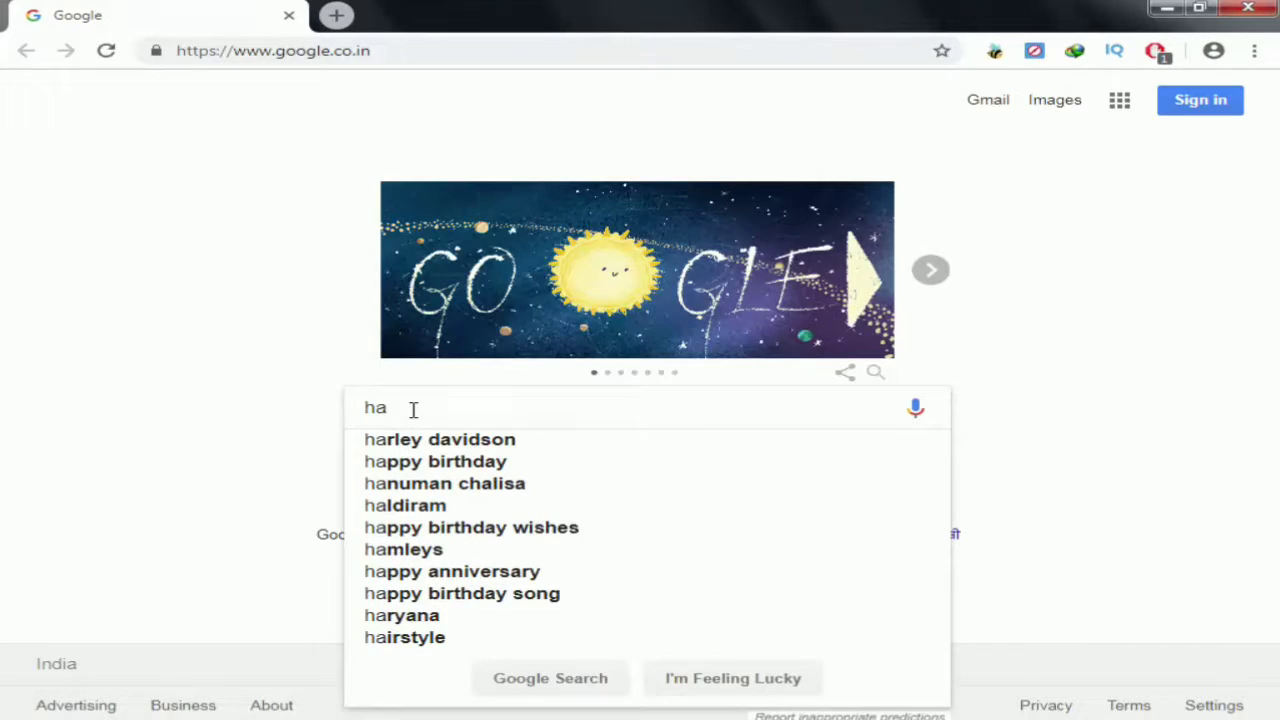
pyautogui.write('nd')
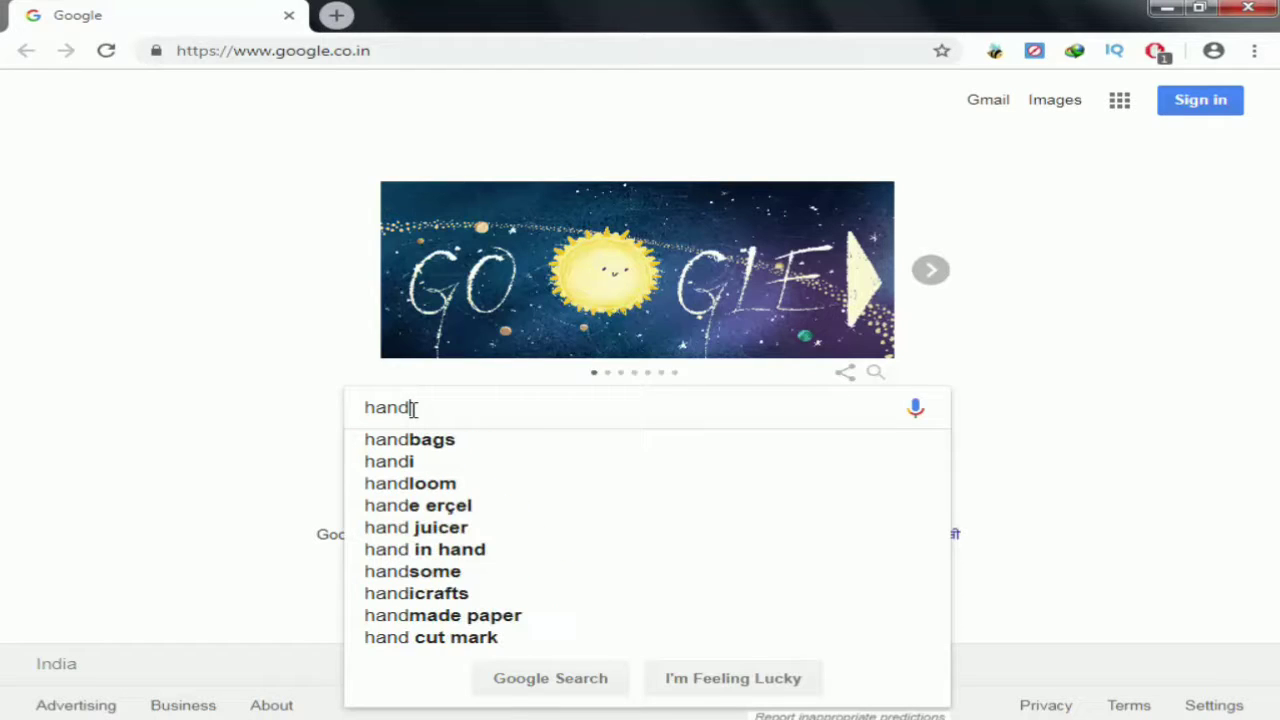
pyautogui.write('bre')
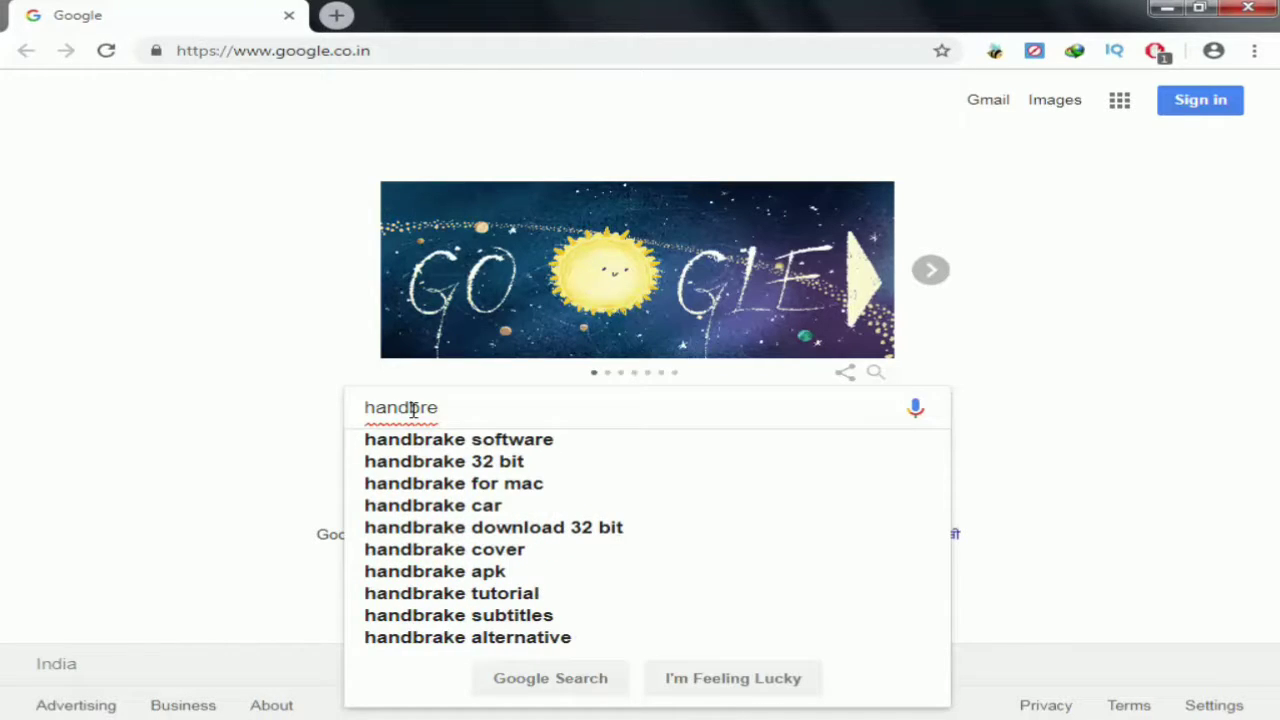
pyautogui.write('ak')
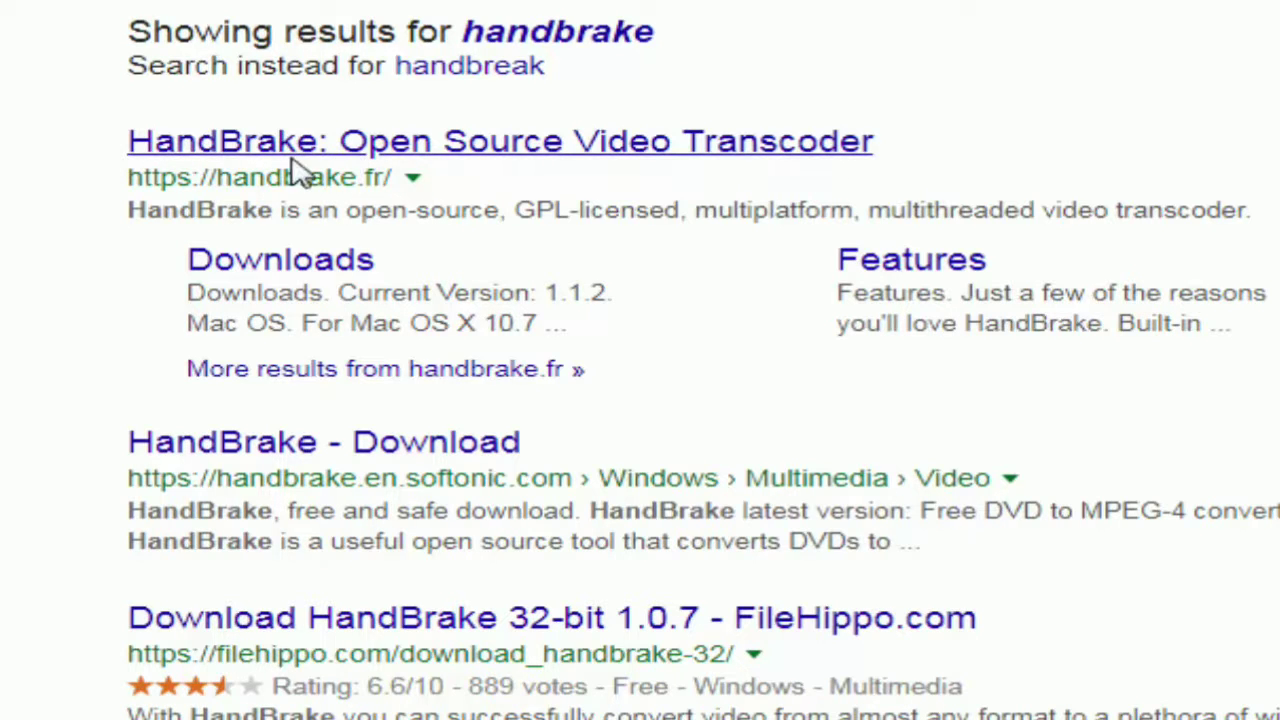
pyautogui.click(343, 150)
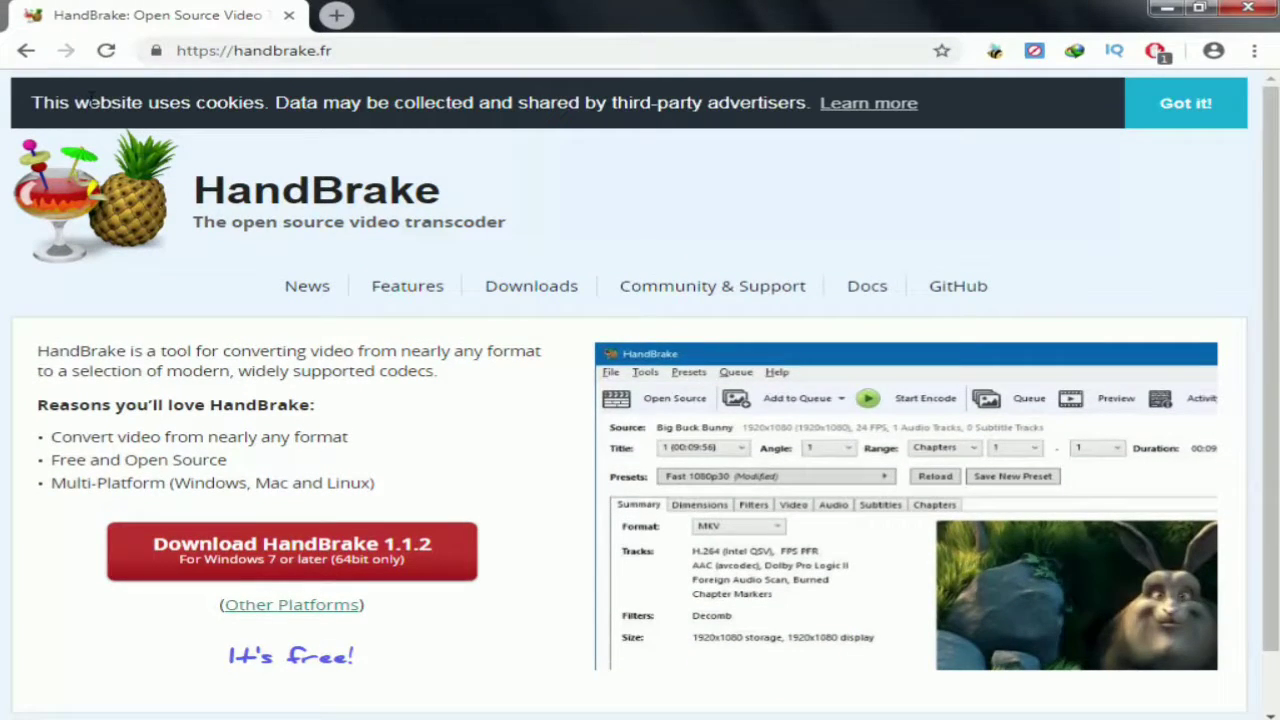
# - Download the HandBrake 32-bit 1.0.7 installer from FileHippo, closing the browser and the download completion window
pyautogui.click(27, 51)
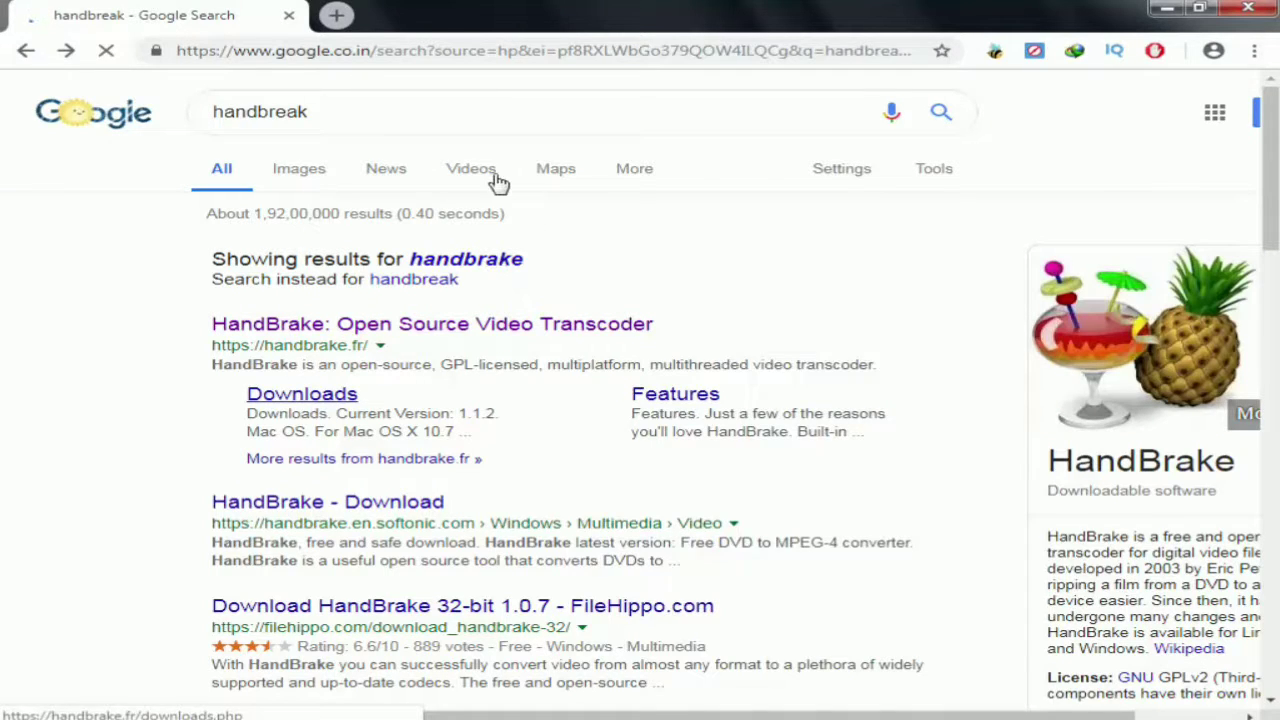
pyautogui.click(540, 612)
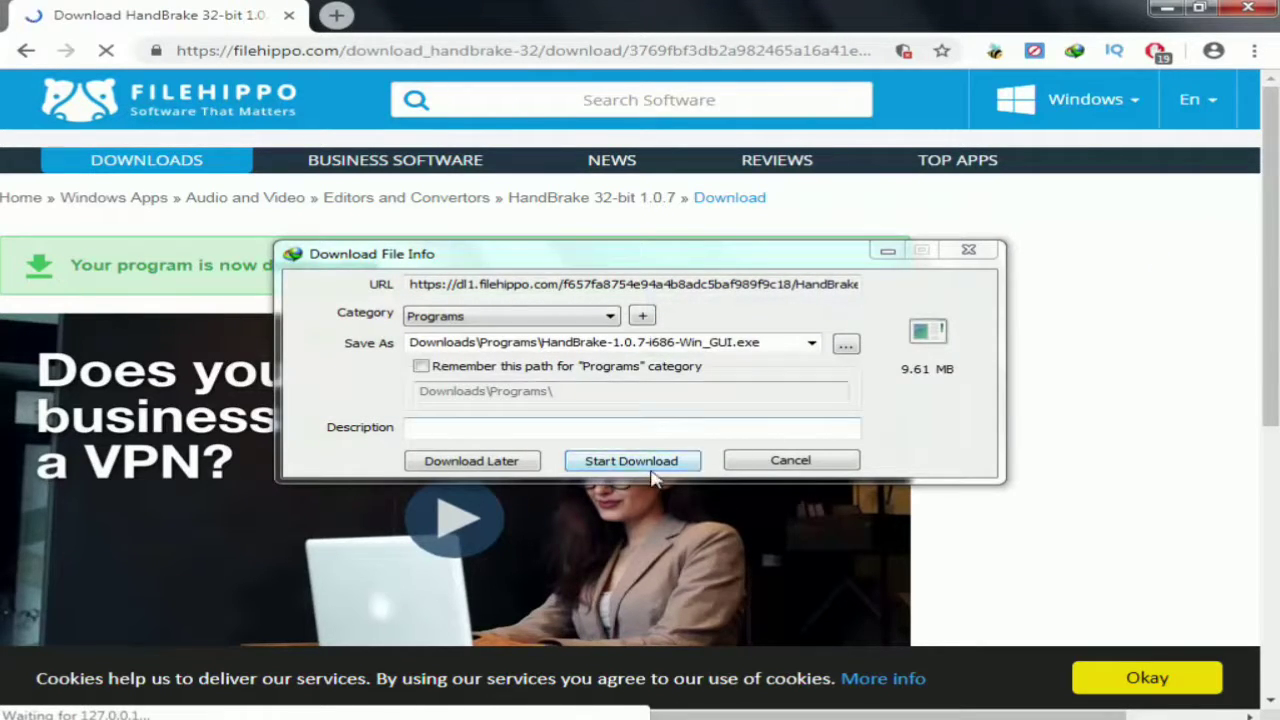
pyautogui.click(617, 468)
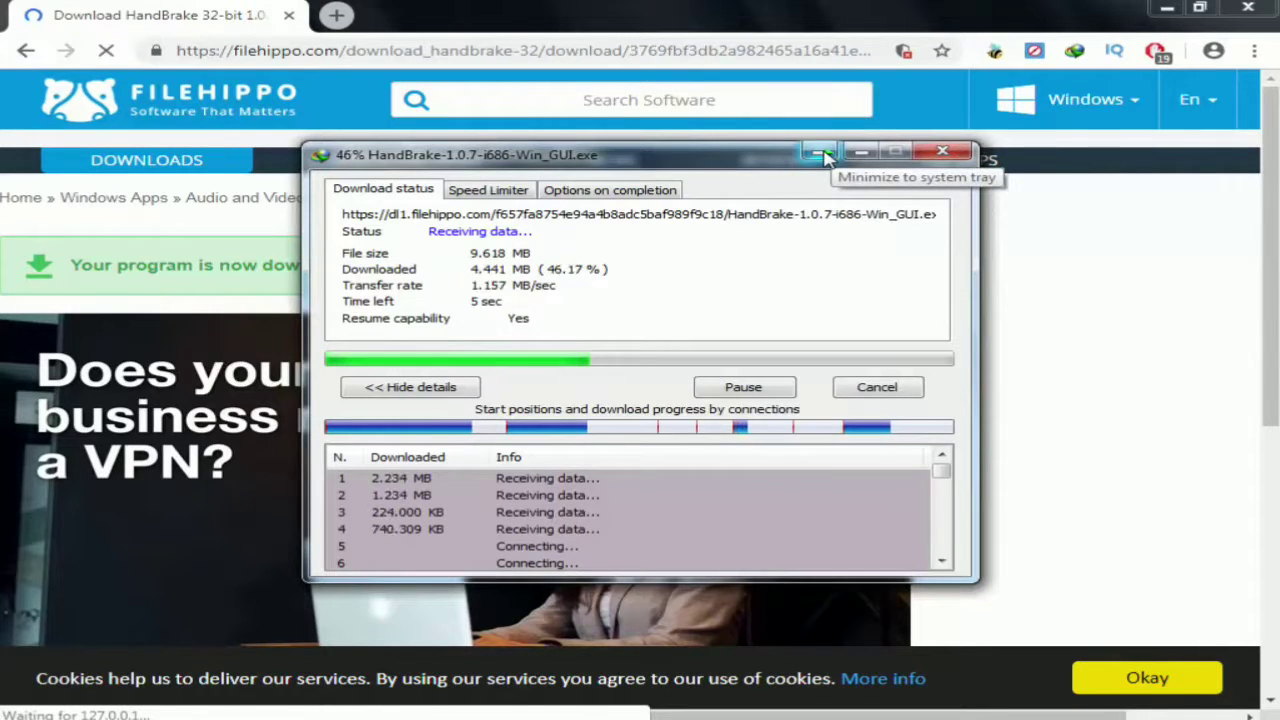
pyautogui.click(822, 154)
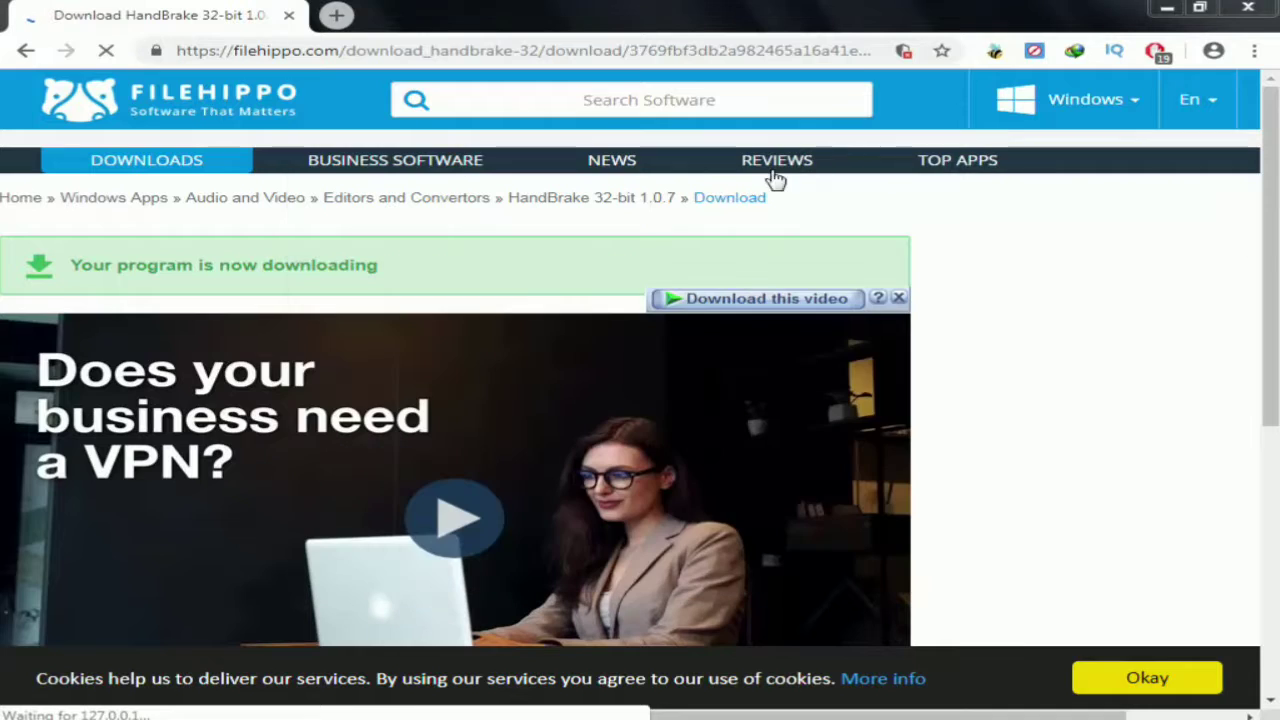
pyautogui.click(1248, 7)
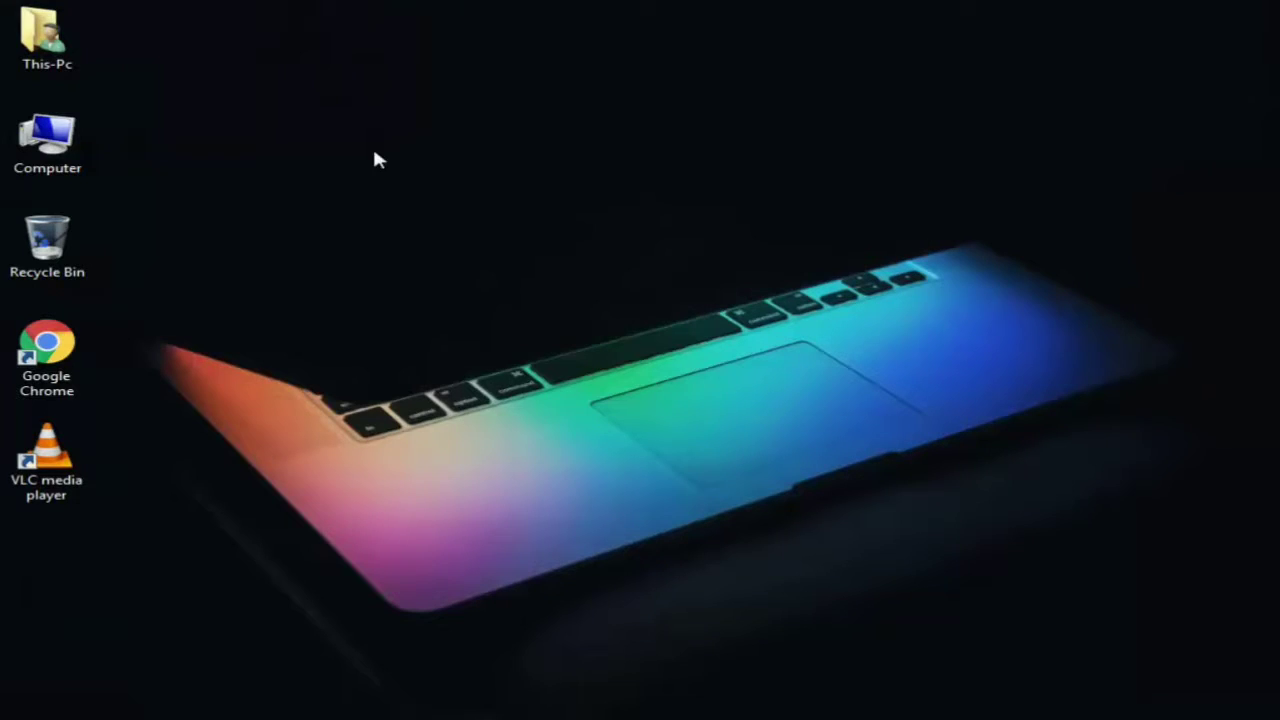
pyautogui.rightClick(374, 152)
pyautogui.click(477, 207)
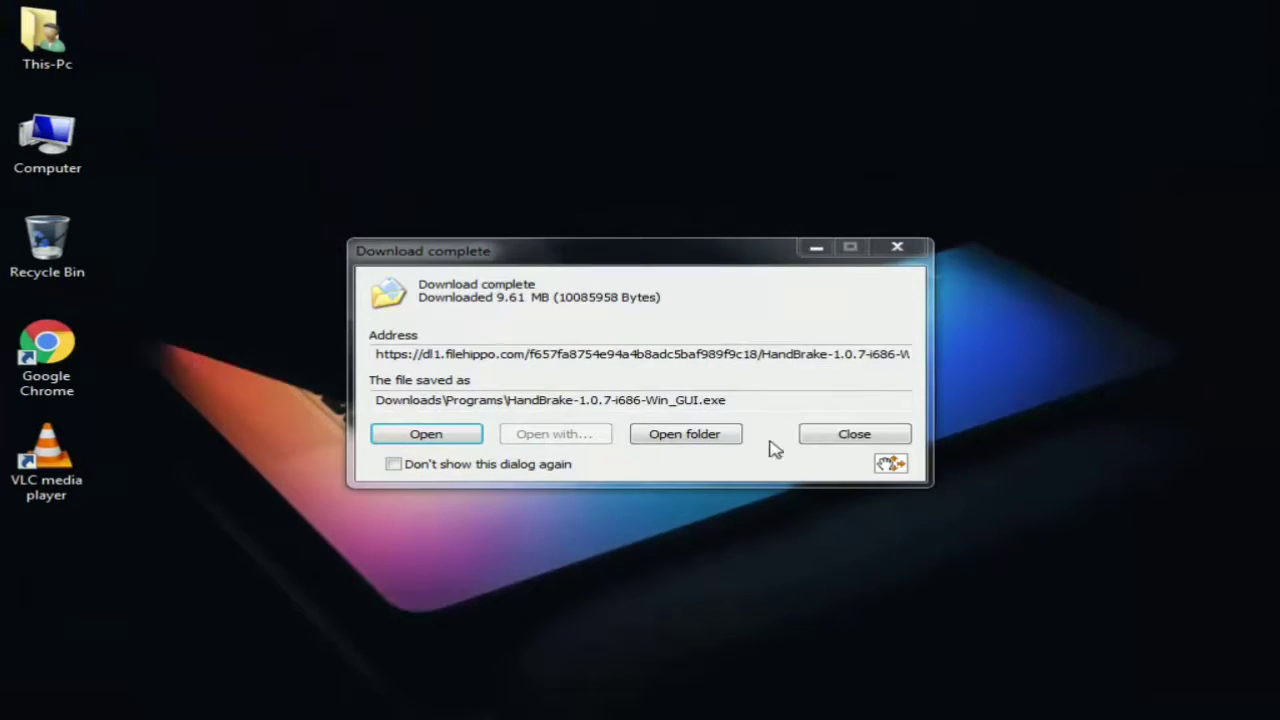
pyautogui.click(851, 434)
# - Move the HandBrake-1.0.7-i686-Win_GUI installer from the Downloads\Programs folder to the desktop and close the folder
pyautogui.doubleClick(743, 229)
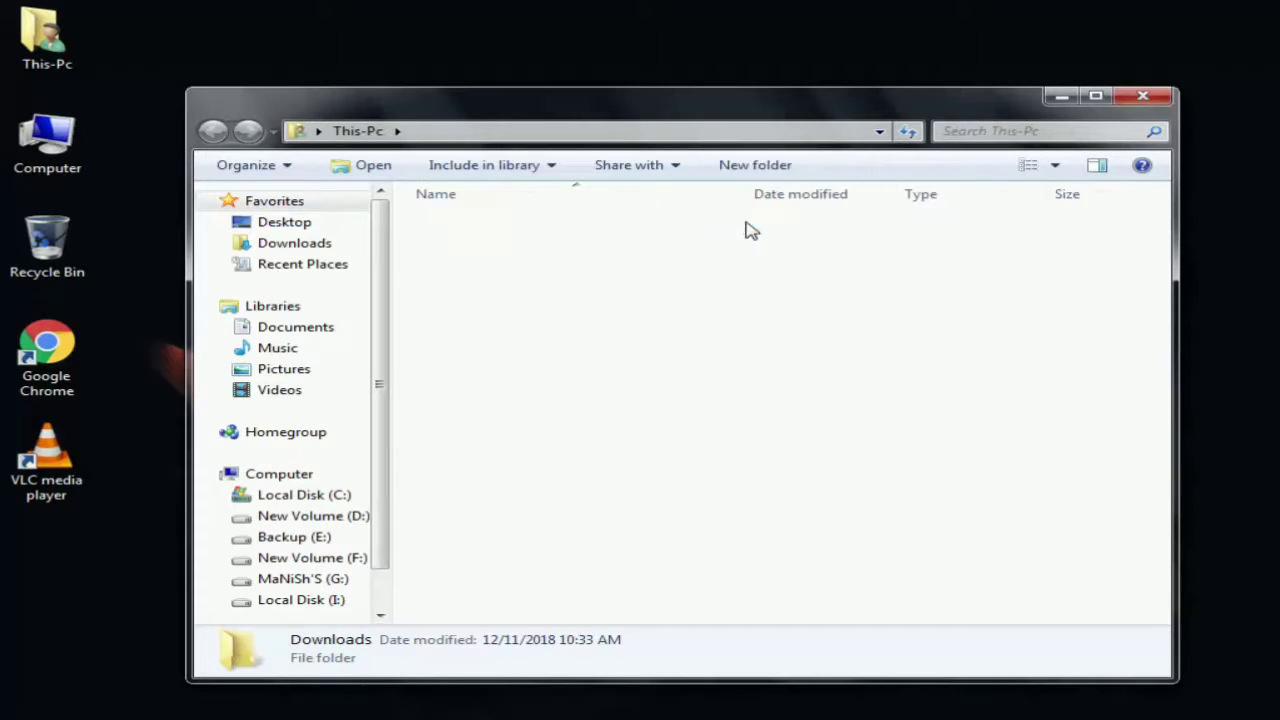
pyautogui.doubleClick(505, 292)
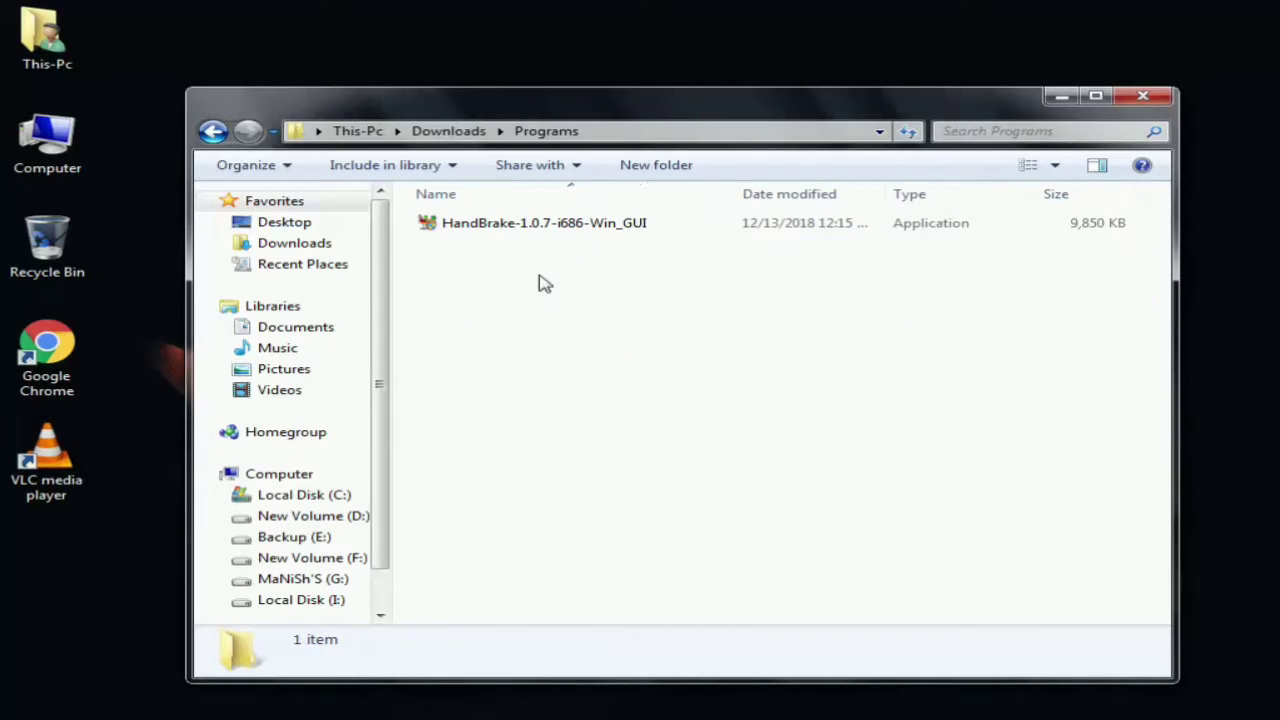
pyautogui.click(548, 233)
pyautogui.moveTo(548, 233); pyautogui.dragTo(503, 423)
pyautogui.click(1143, 95)
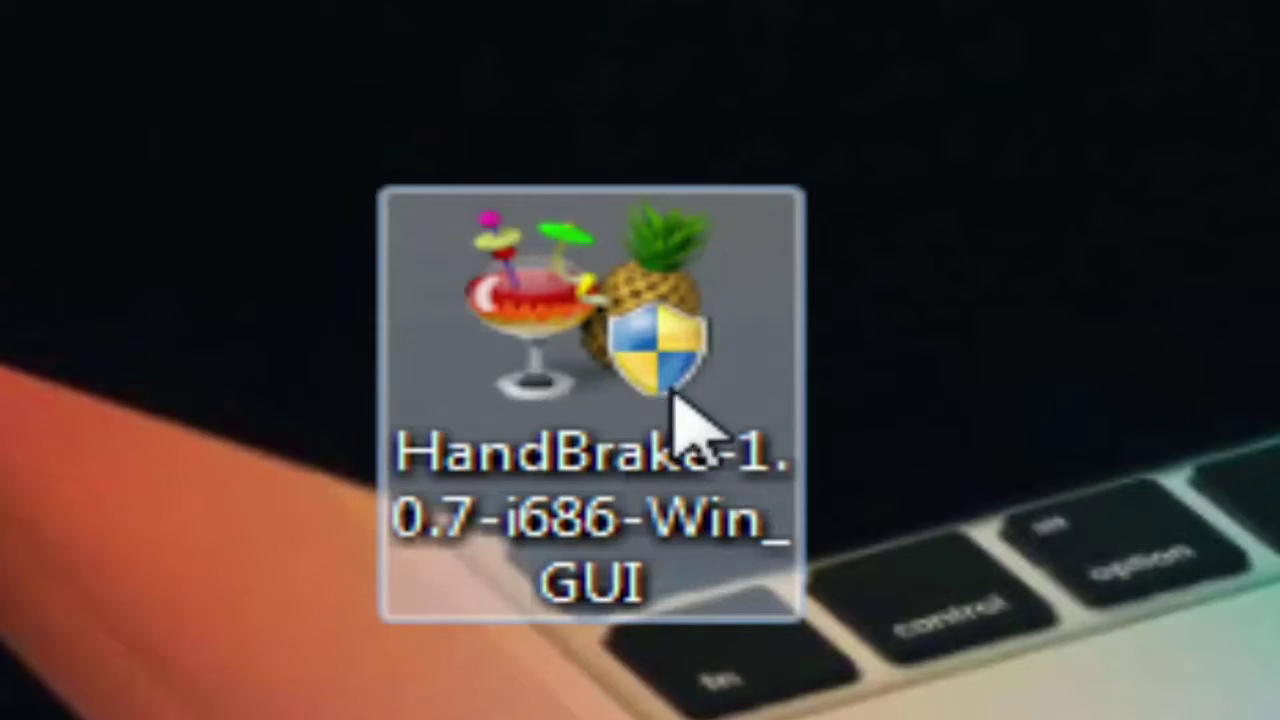
# - Install HandBrake 1.0.7 into C:\Program Files\HandBrake, accepting the .NET Framework installation
pyautogui.doubleClick(668, 363)
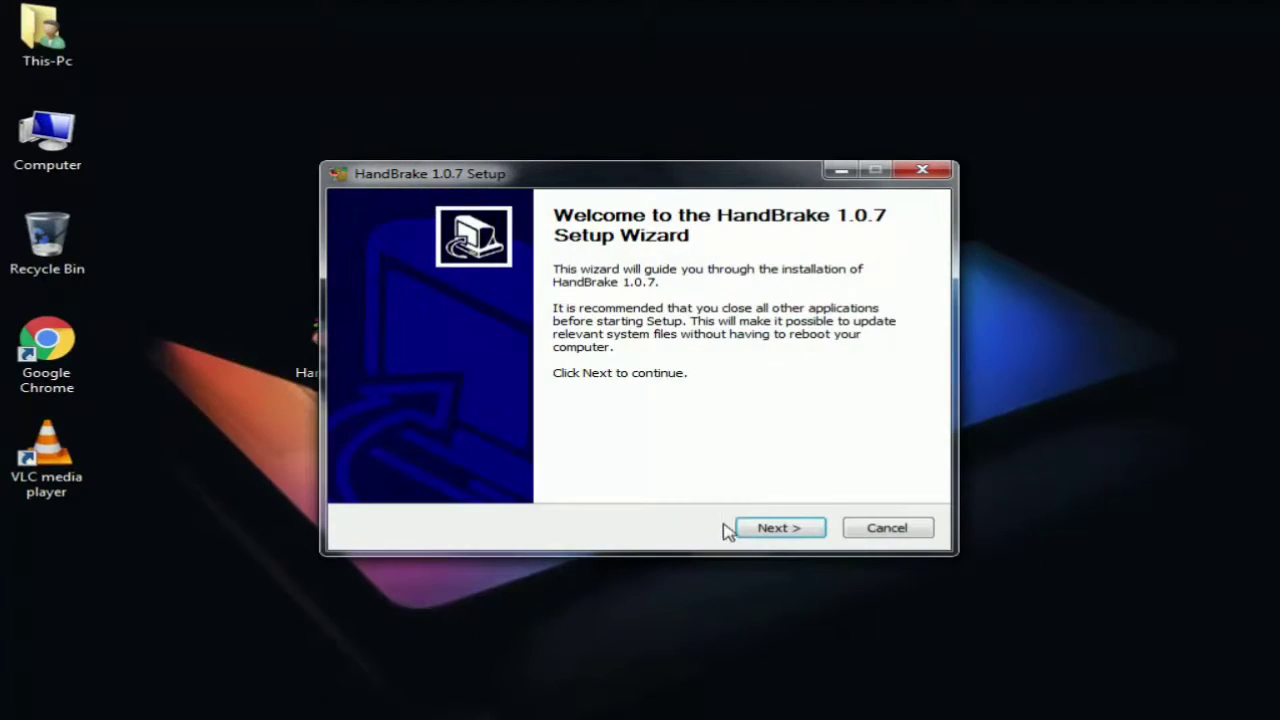
pyautogui.click(755, 525)
pyautogui.click(766, 528)
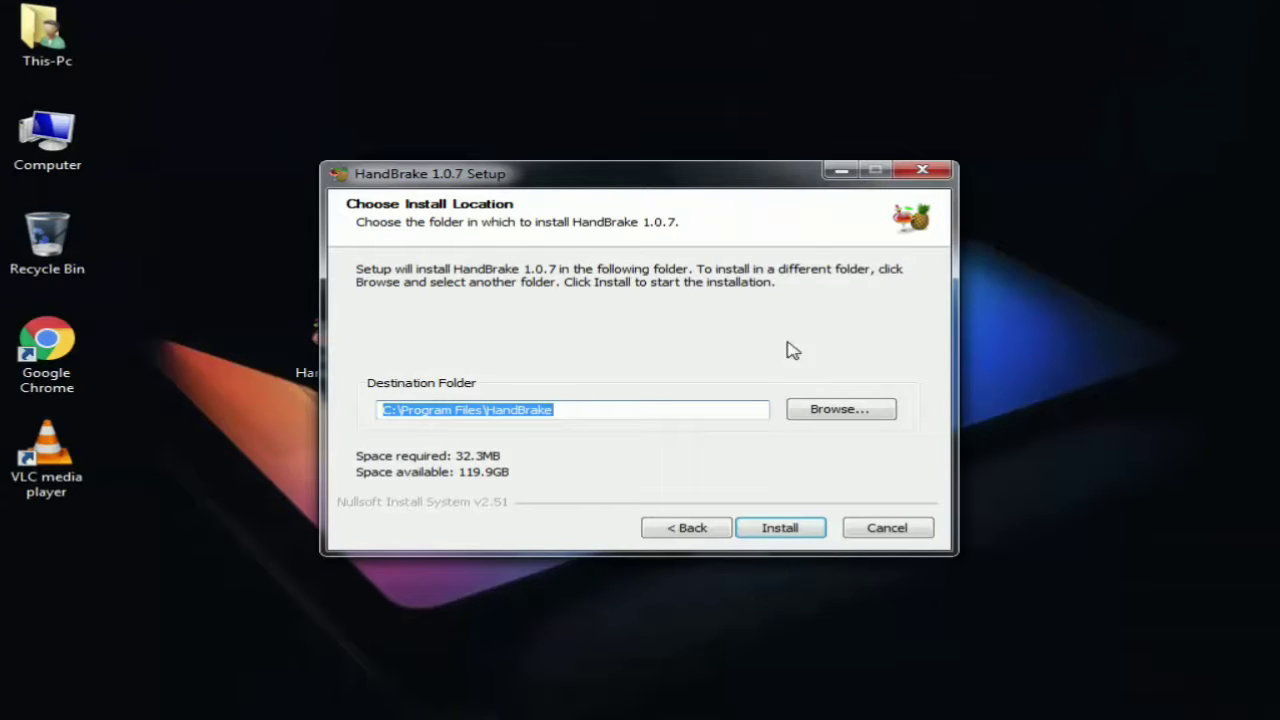
pyautogui.click(787, 525)
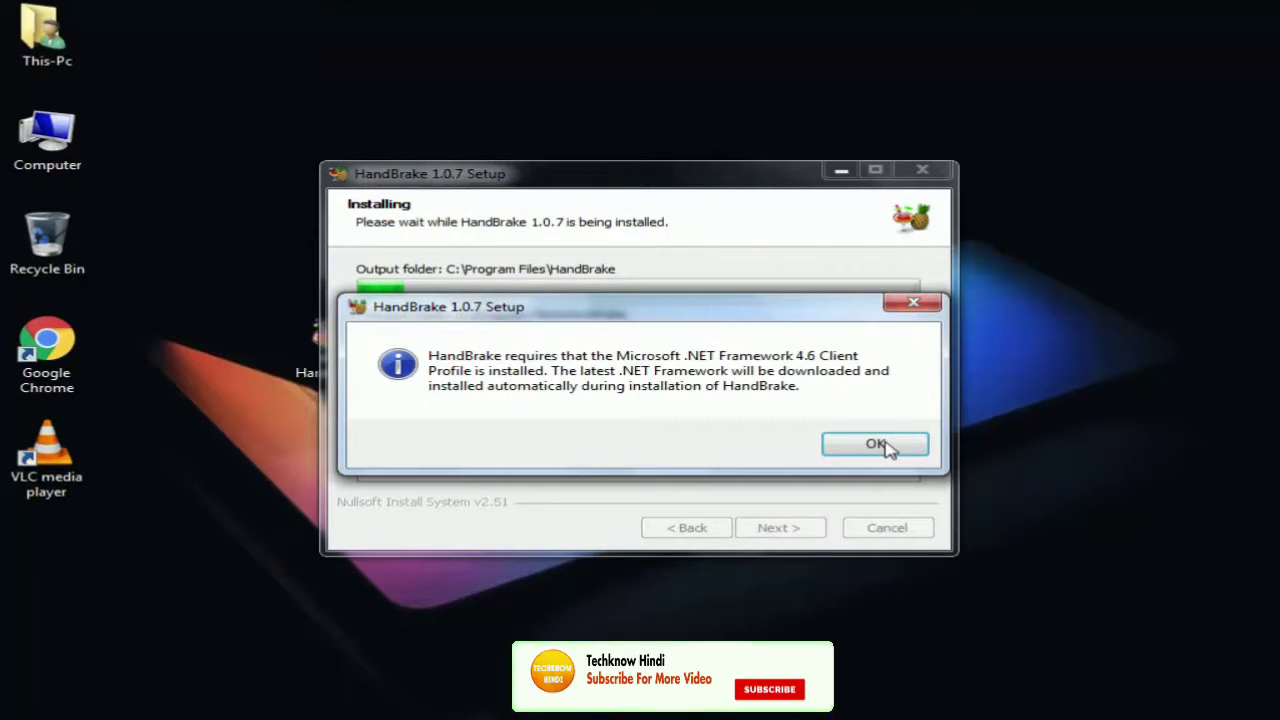
pyautogui.click(858, 446)
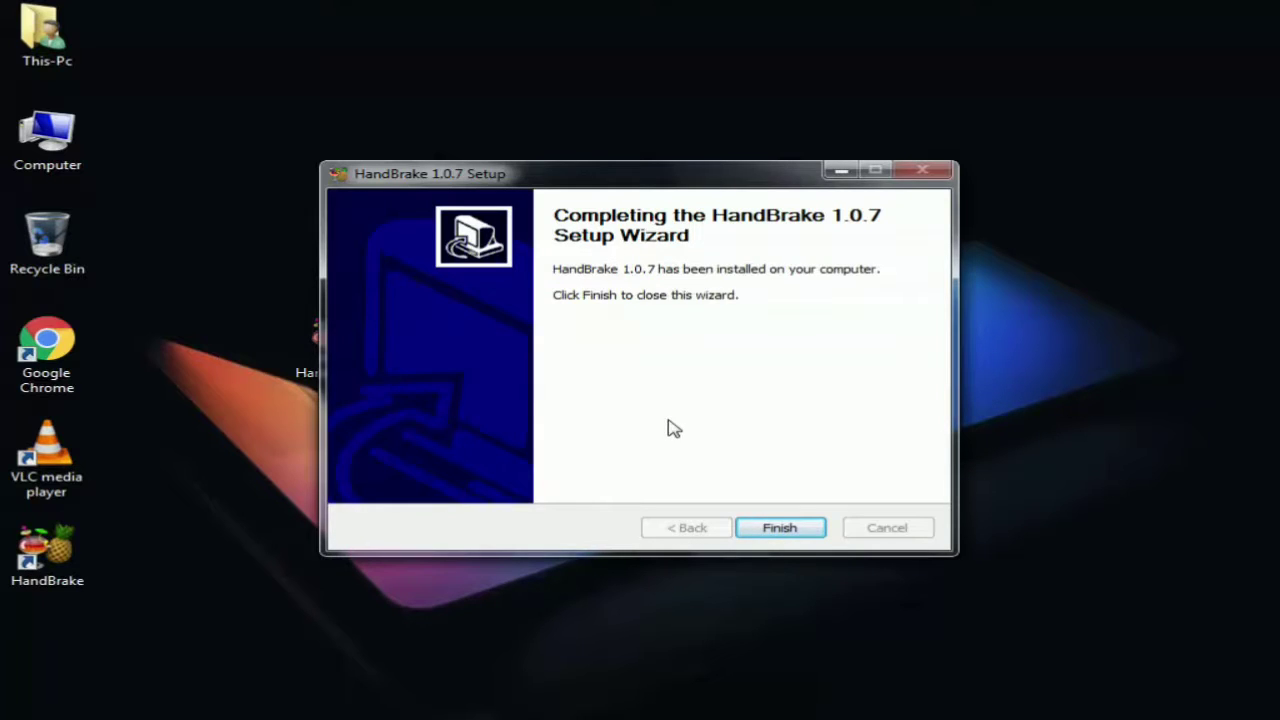
pyautogui.click(778, 530)
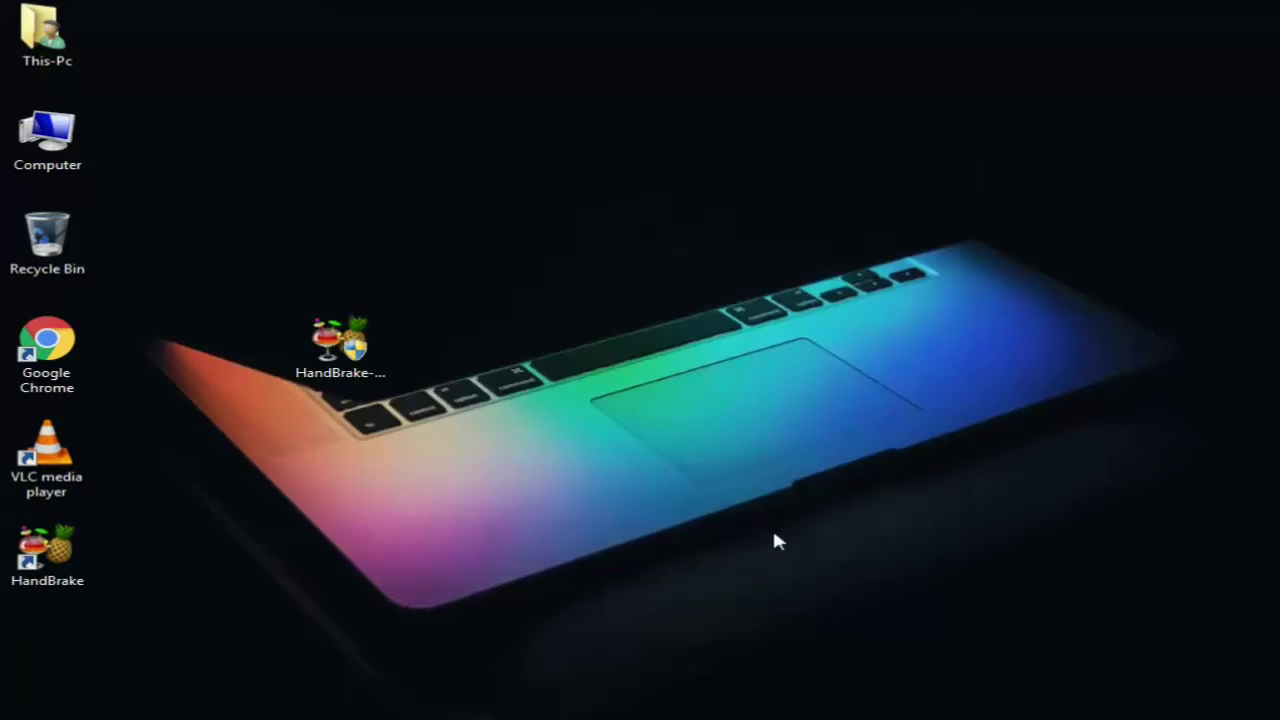
# - Move the HandBrake installer icon on the desktop to beside the This-Pc icon
pyautogui.click(47, 548)
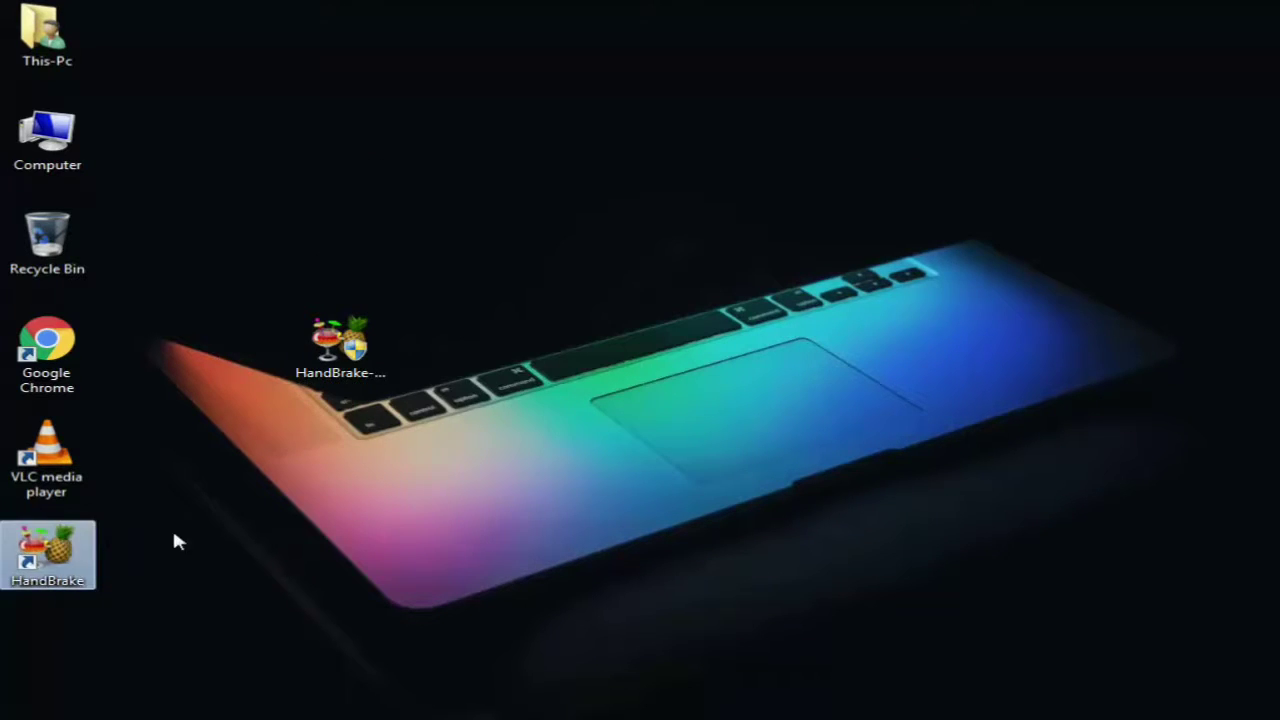
pyautogui.moveTo(300, 355); pyautogui.dragTo(292, 294)
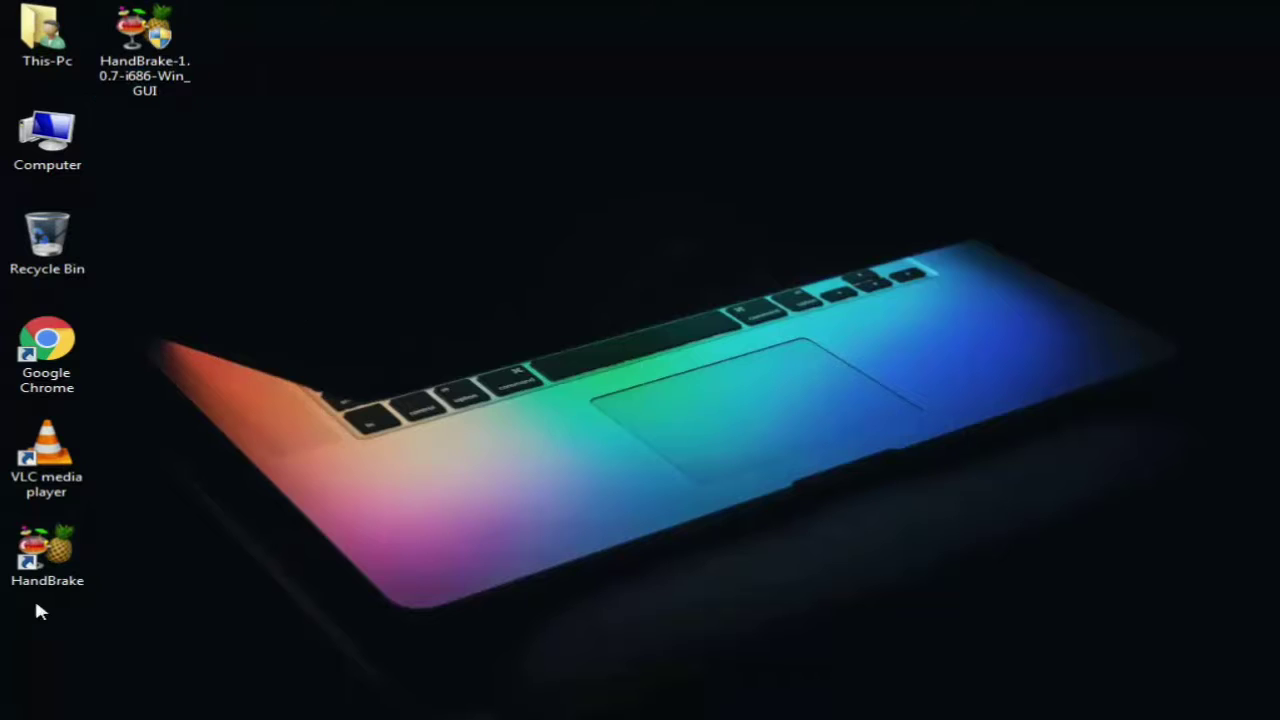
pyautogui.click(84, 566)
pyautogui.click(200, 528)
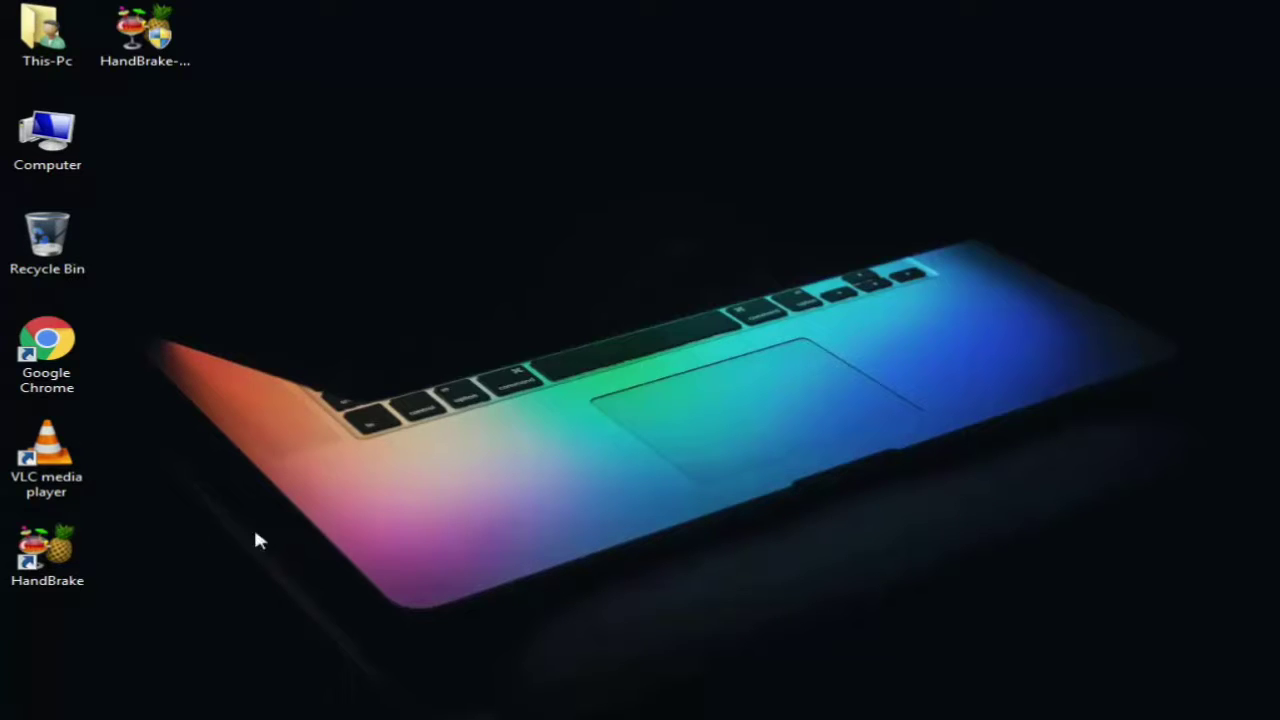
# - Launch HandBrake from the desktop without choosing a source and maximize its window
pyautogui.doubleClick(47, 550)
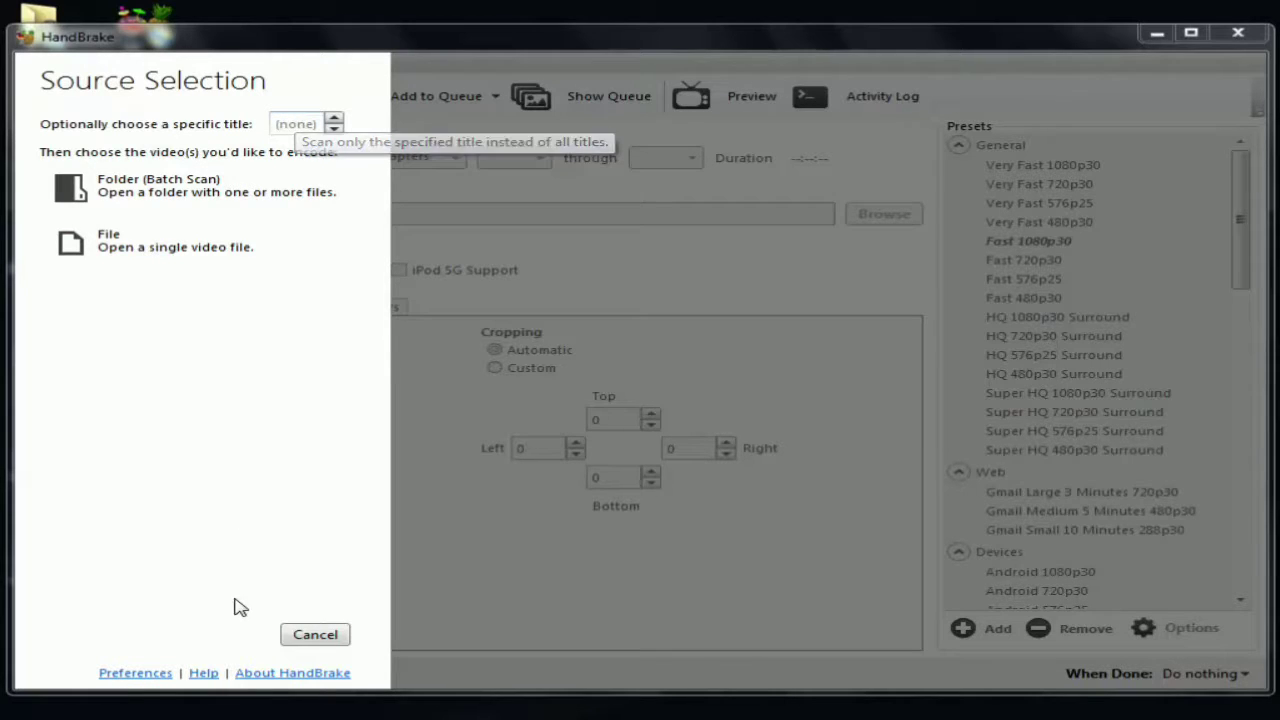
pyautogui.click(315, 634)
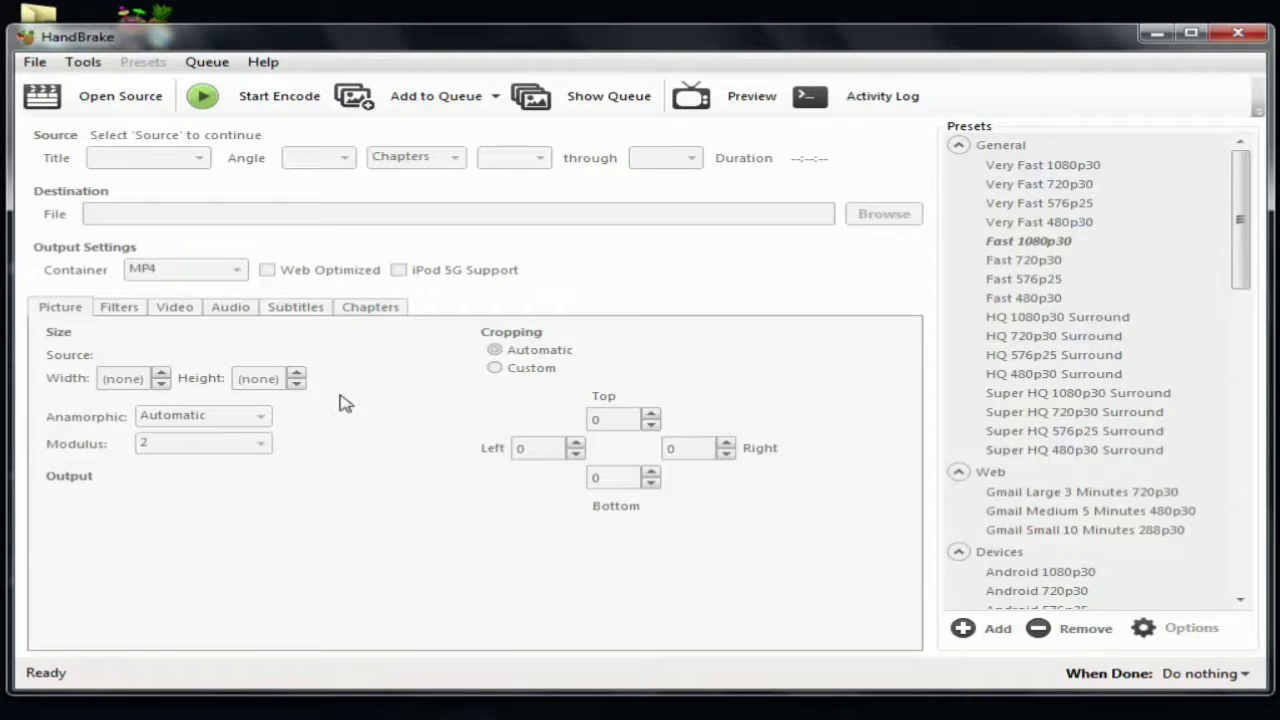
pyautogui.doubleClick(426, 42)
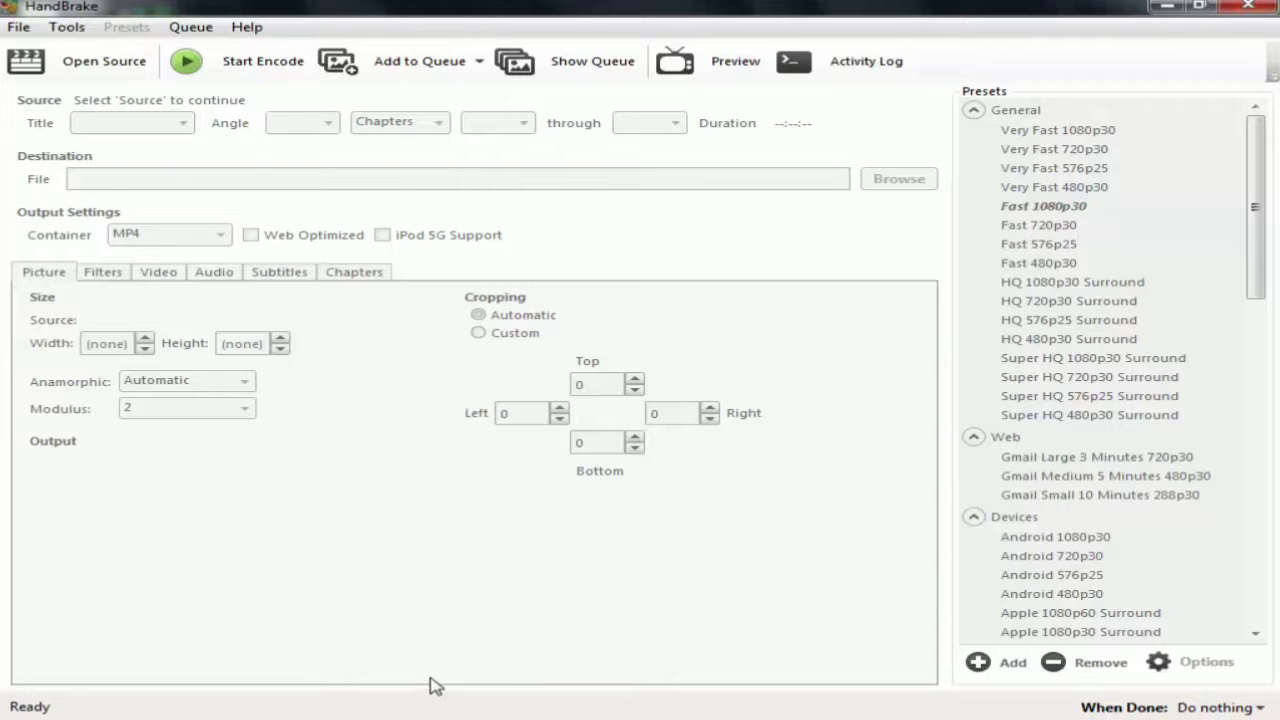
# - Open the Facebook Video Monetization Eligibility Criteria MP4 video from the Backup (E:) drive as a single-file source
pyautogui.click(20, 28)
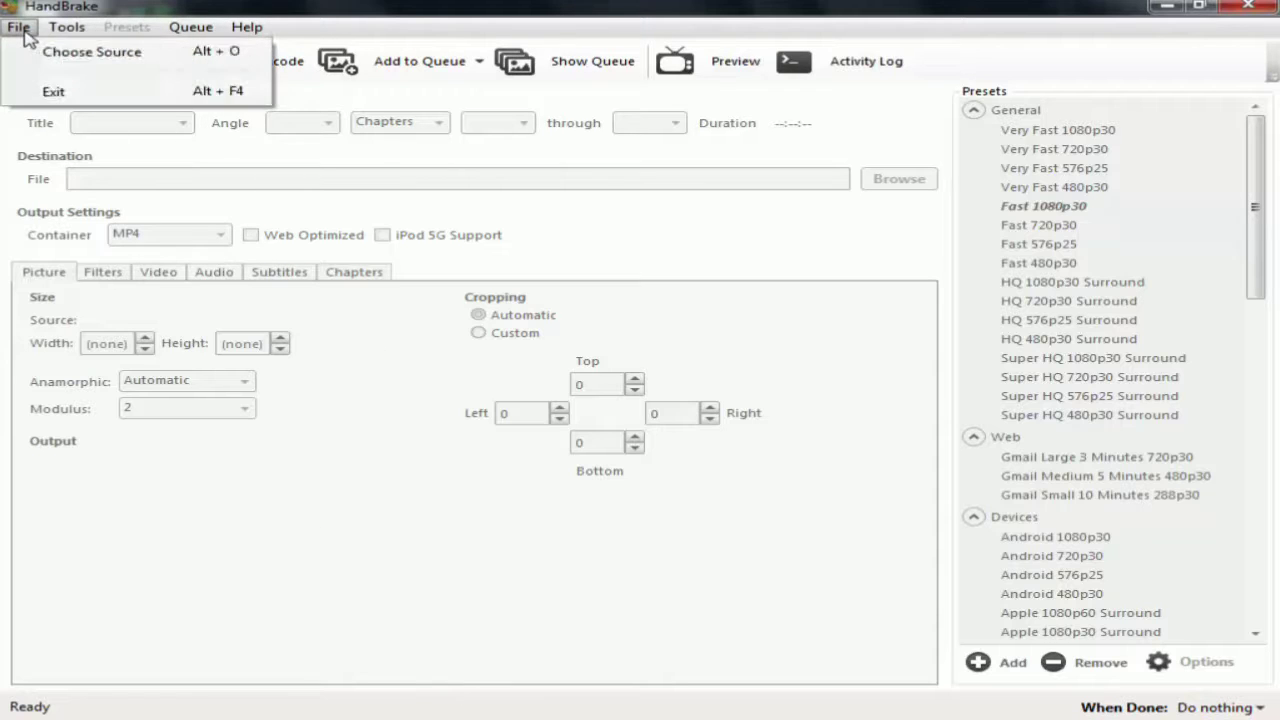
pyautogui.click(296, 416)
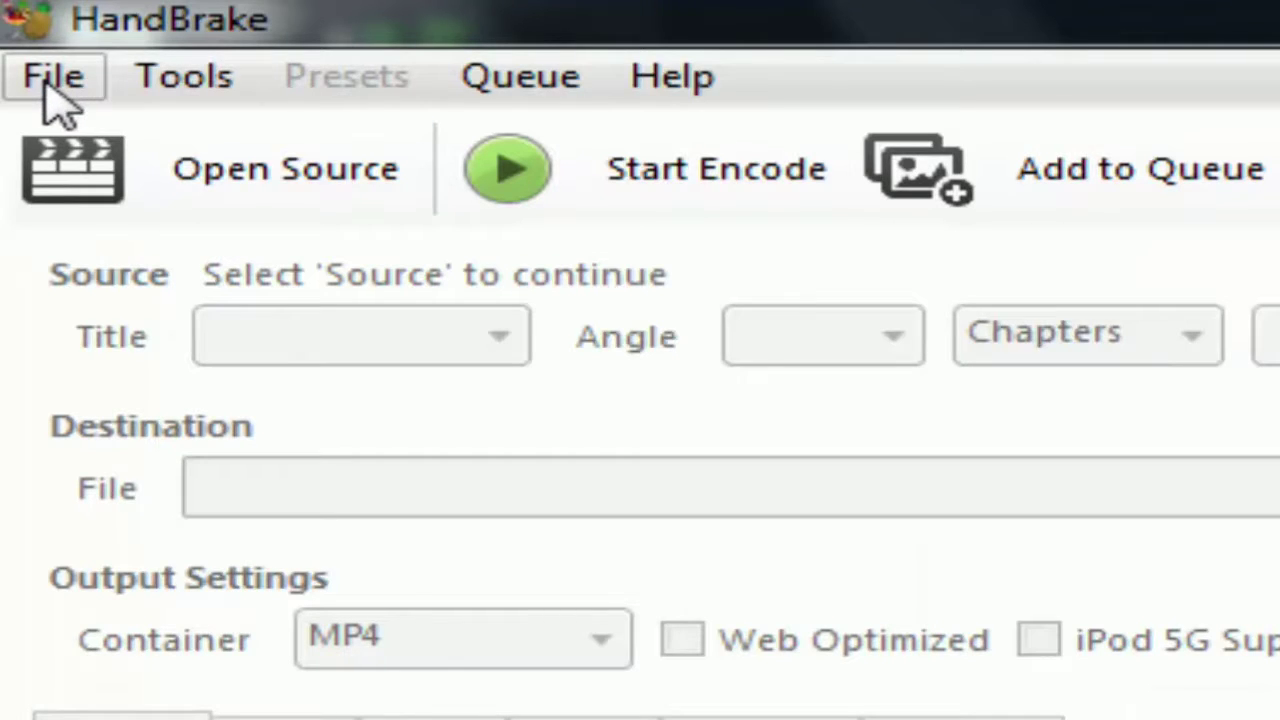
pyautogui.click(173, 210)
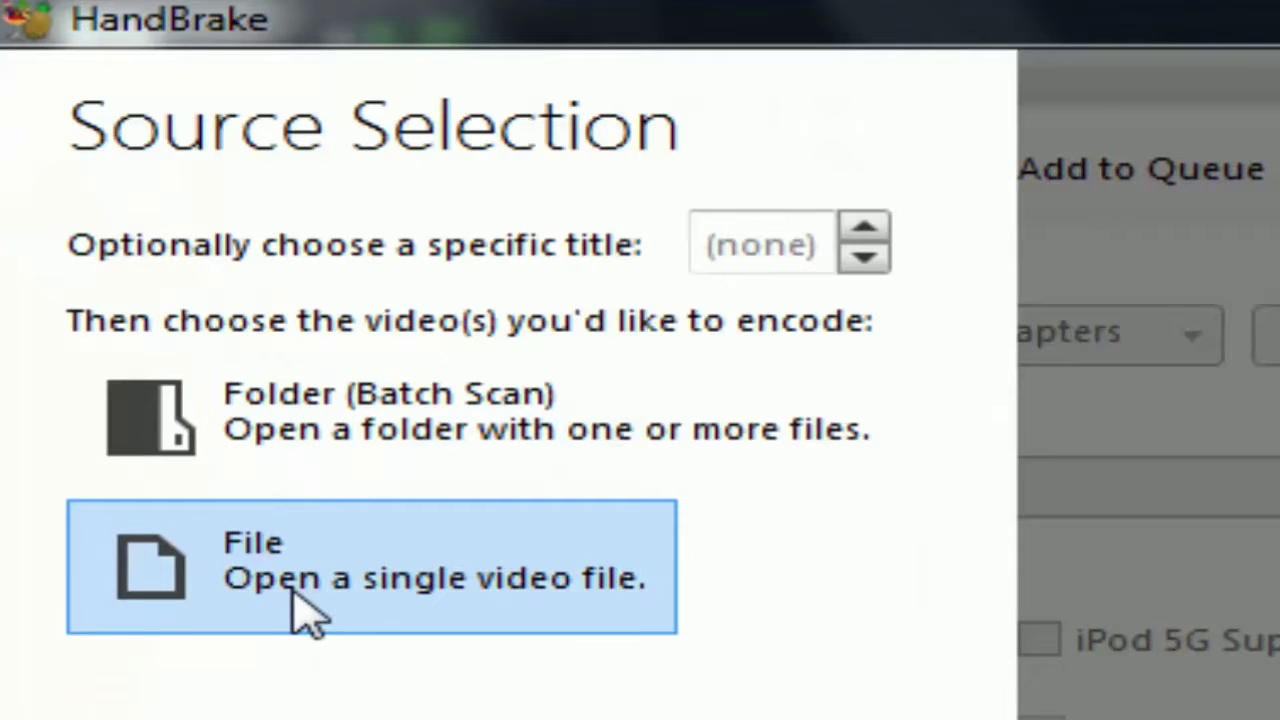
pyautogui.click(296, 595)
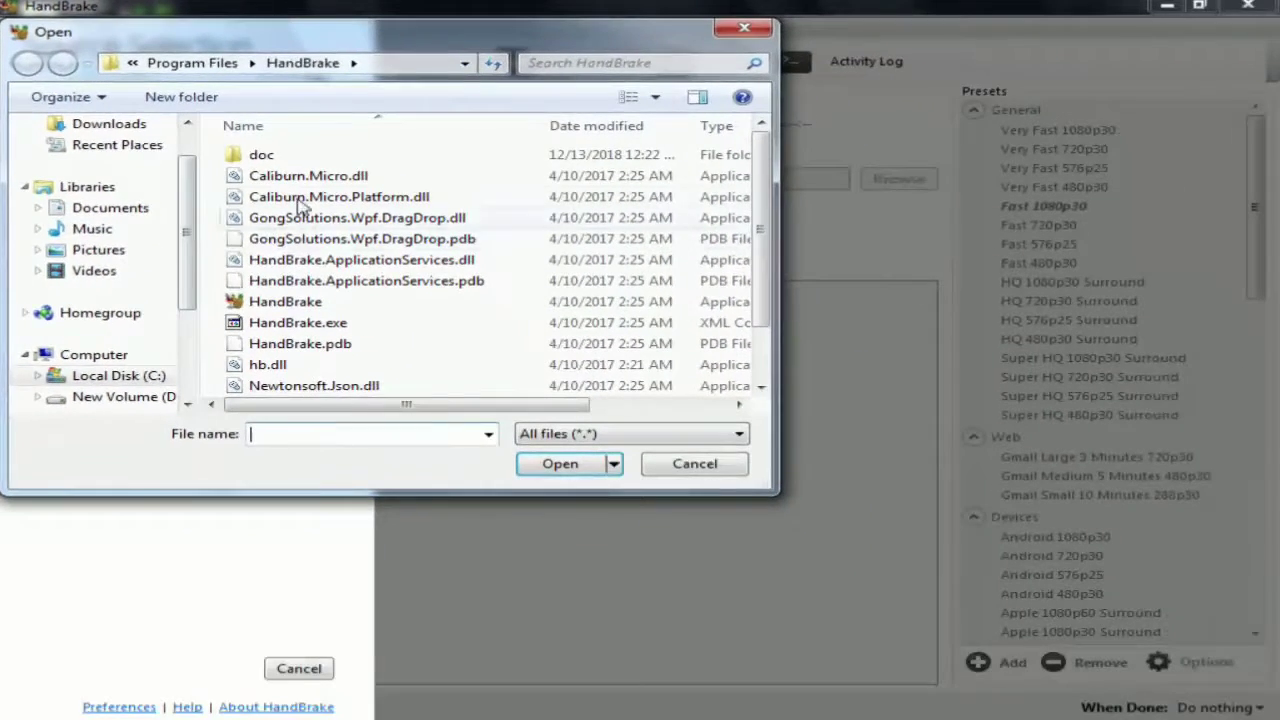
pyautogui.scroll(-3, 143, 250)
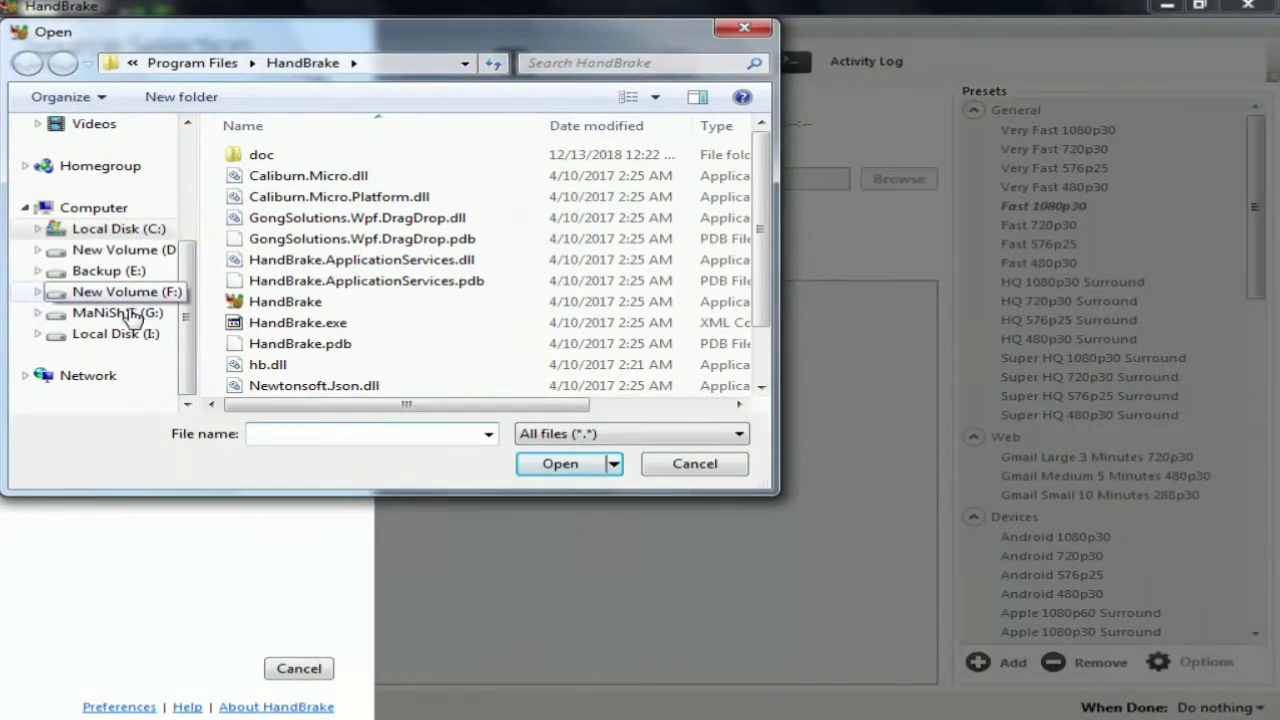
pyautogui.click(133, 251)
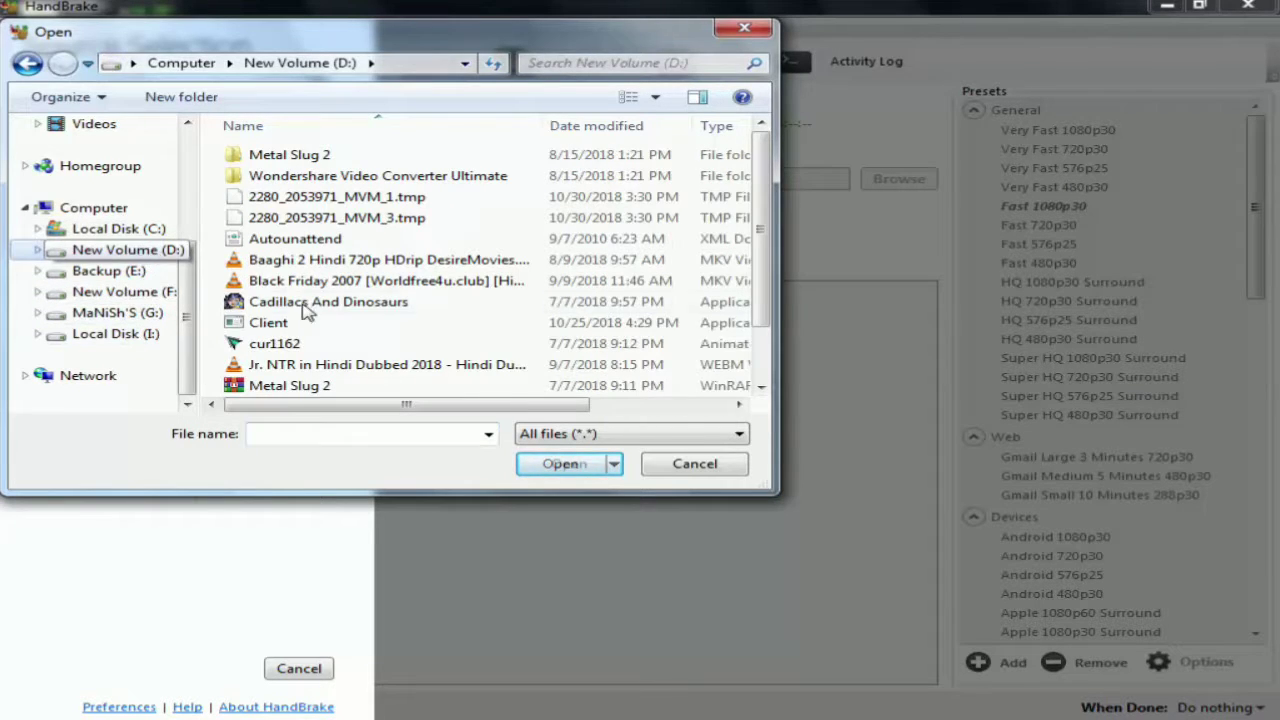
pyautogui.click(106, 270)
pyautogui.click(323, 220)
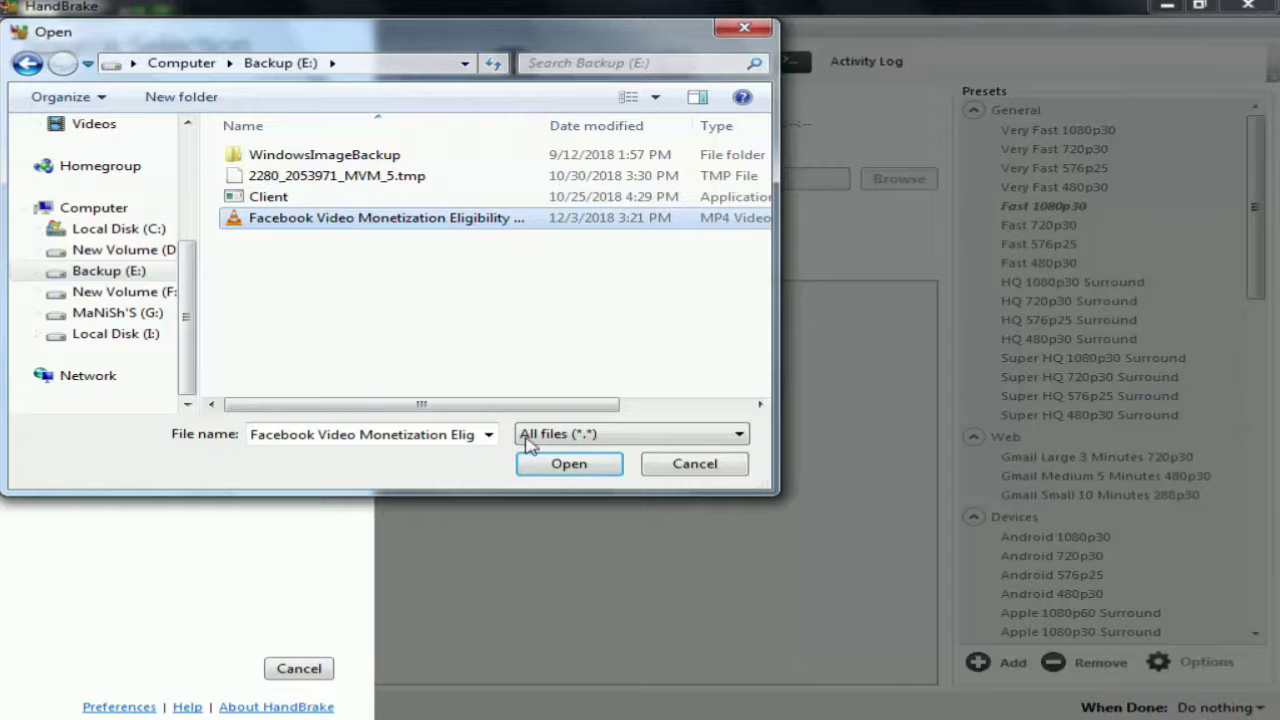
pyautogui.click(566, 466)
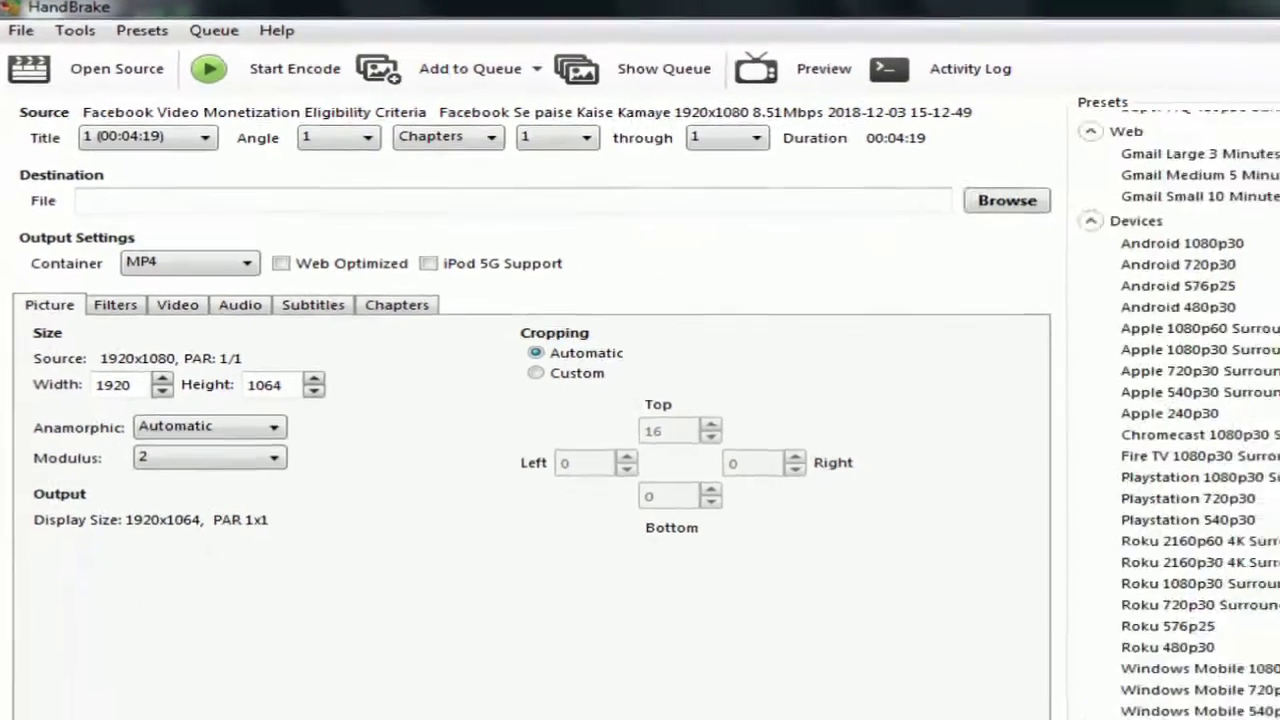
# - Look through the General, Web and Devices encoding presets
pyautogui.scroll(5, 1258, 127)
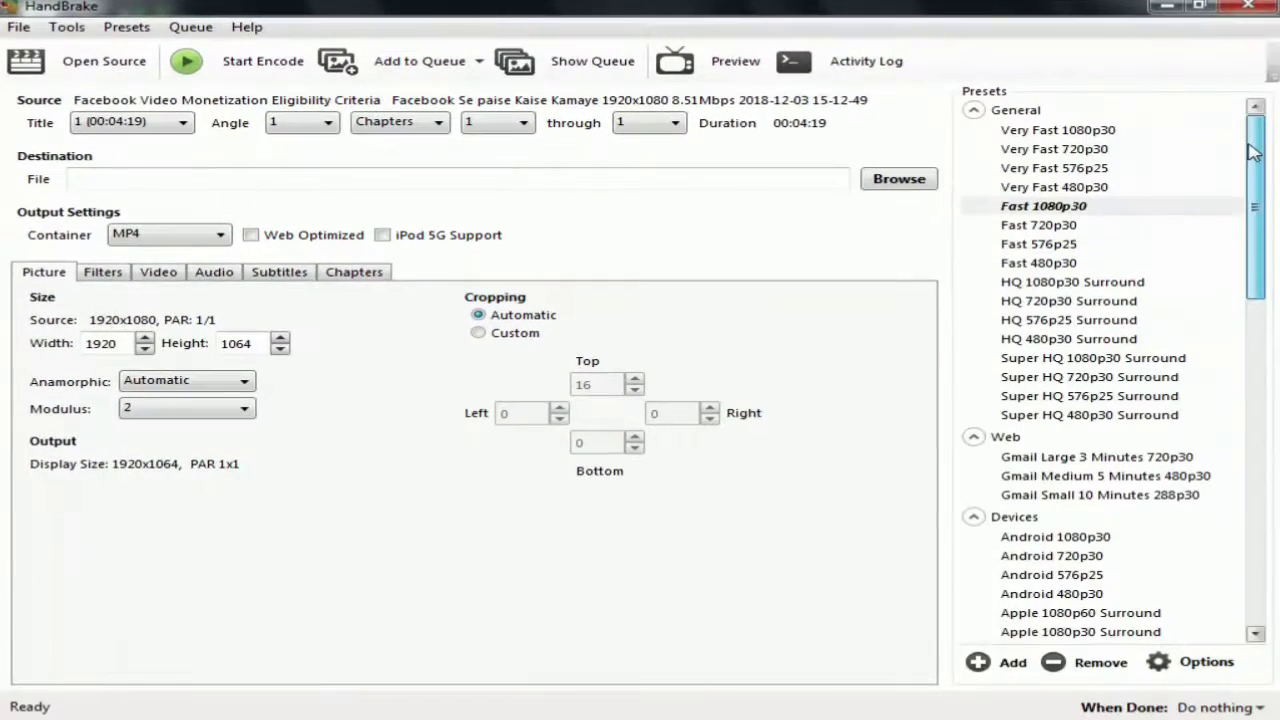
pyautogui.moveTo(1258, 127); pyautogui.dragTo(1229, 129)
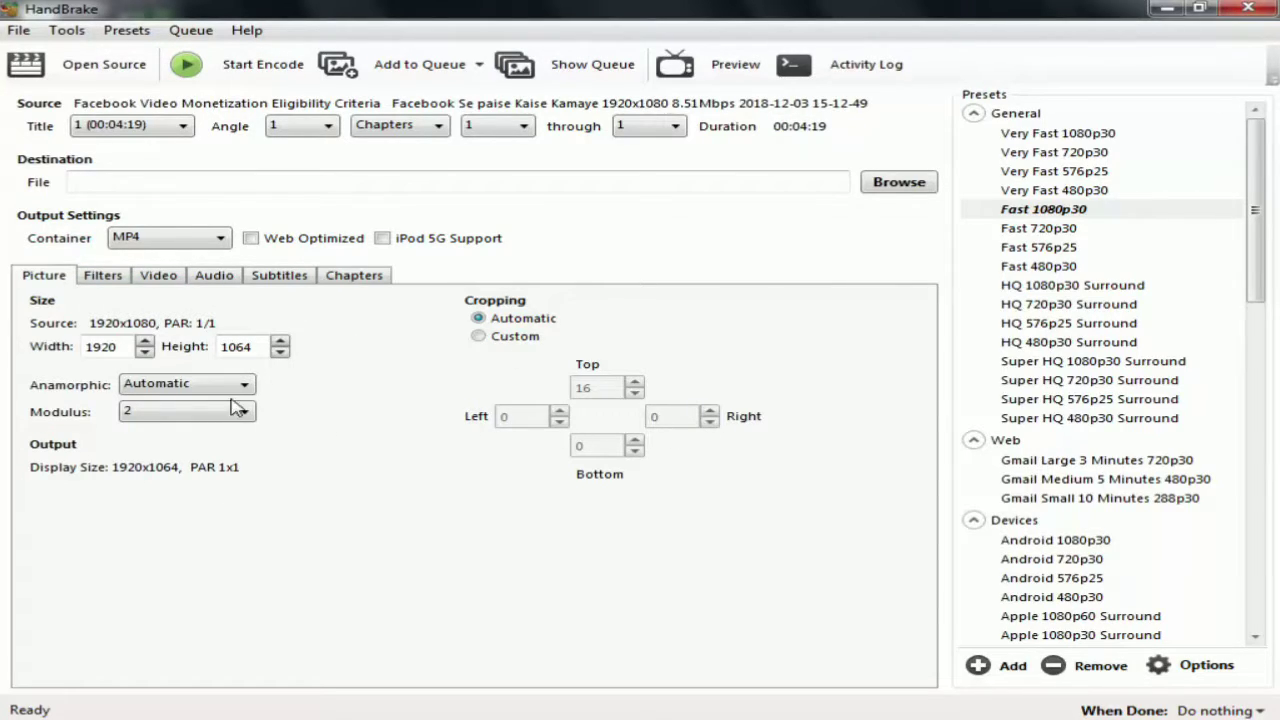
# - Look through the Filters settings and the available framerates in the Video settings
pyautogui.click(103, 276)
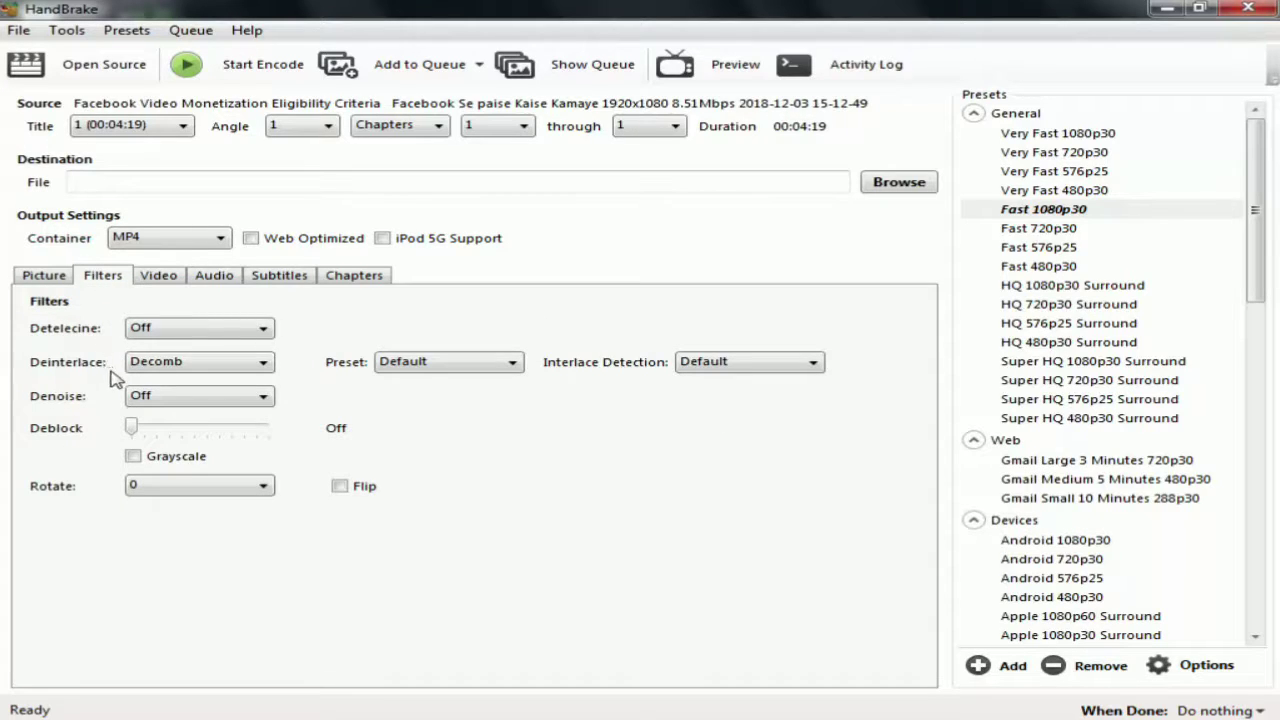
pyautogui.click(161, 283)
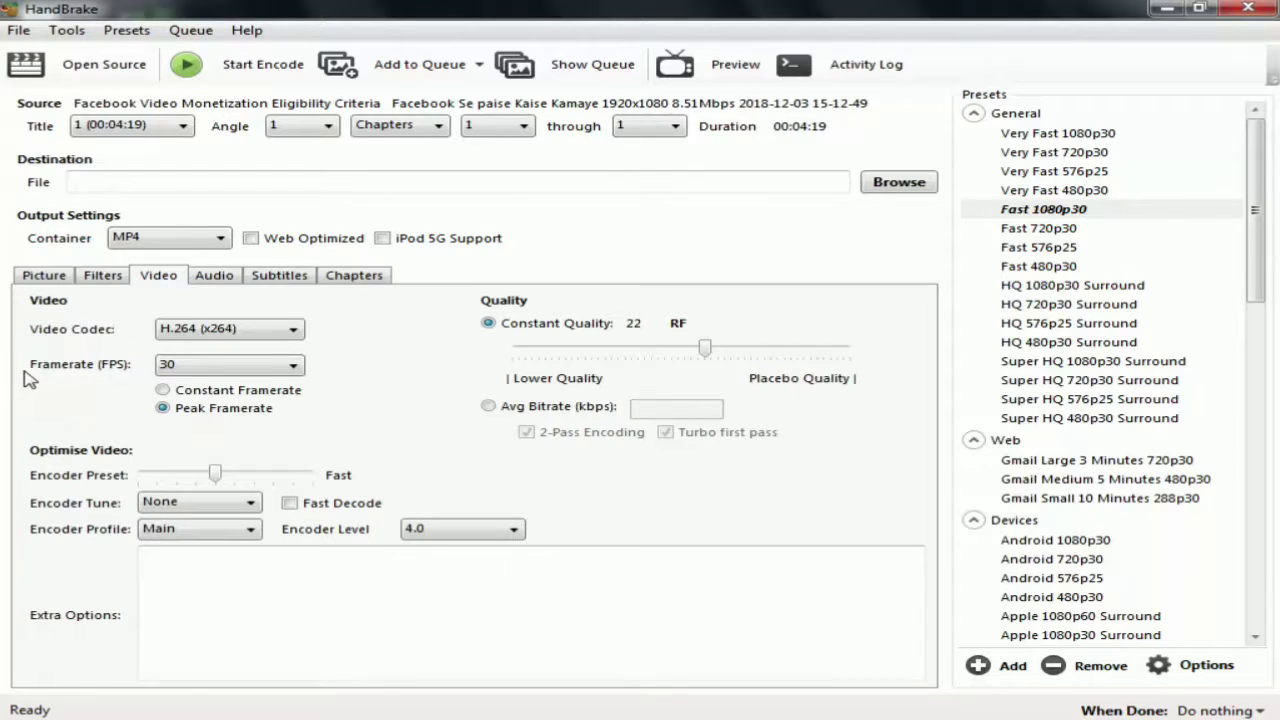
pyautogui.click(220, 365)
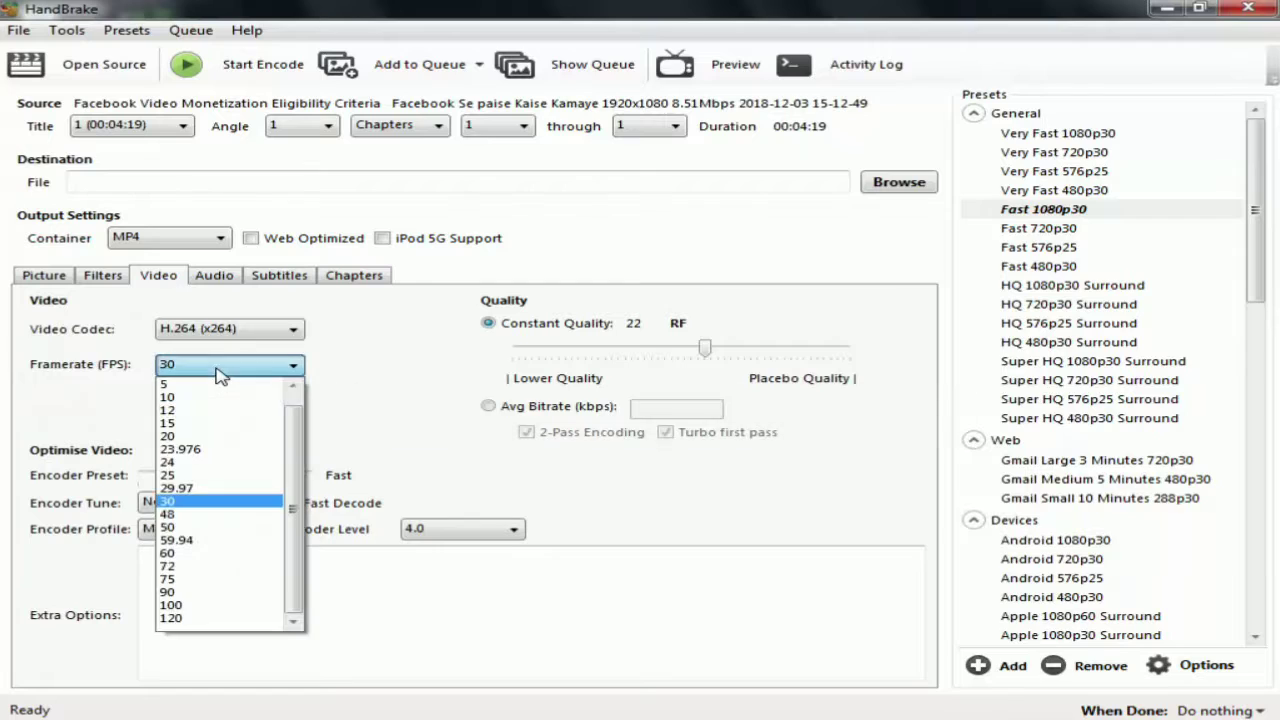
pyautogui.click(218, 368)
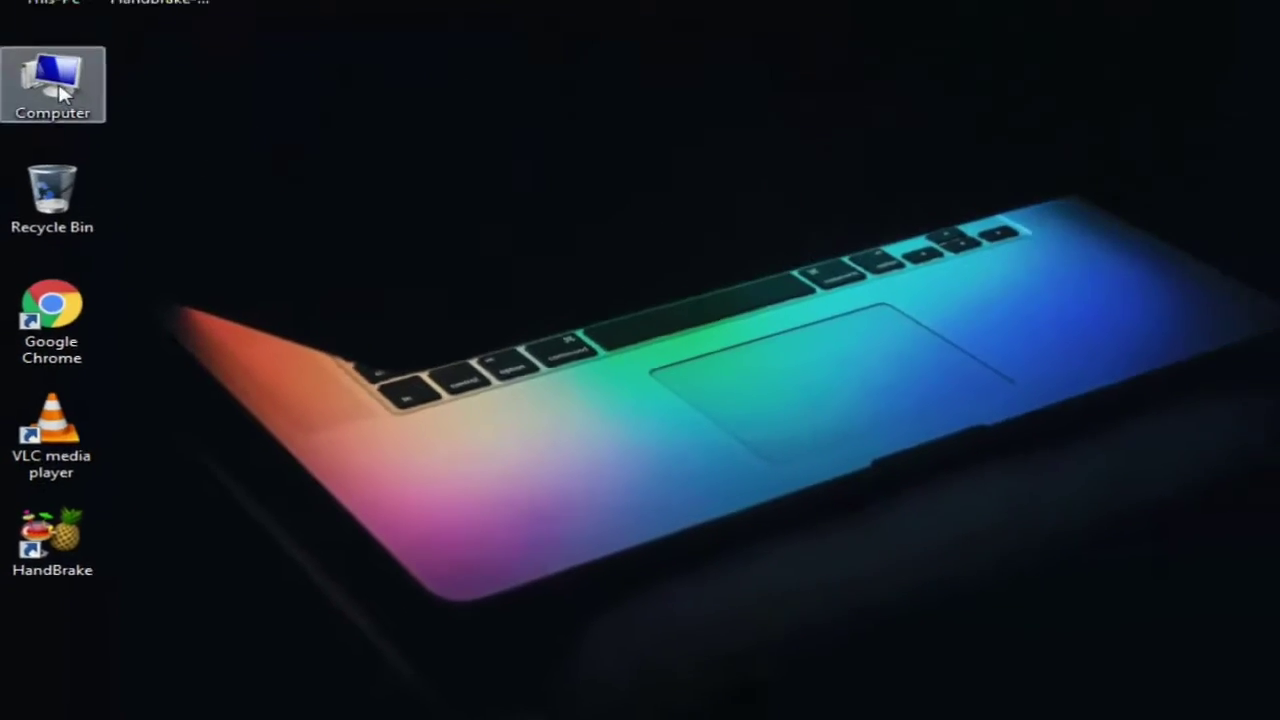
# - In Windows Explorer, view the detailed properties of the Facebook Video Monetization Eligibility MP4 file on the Backup (E:) drive
pyautogui.doubleClick(55, 88)
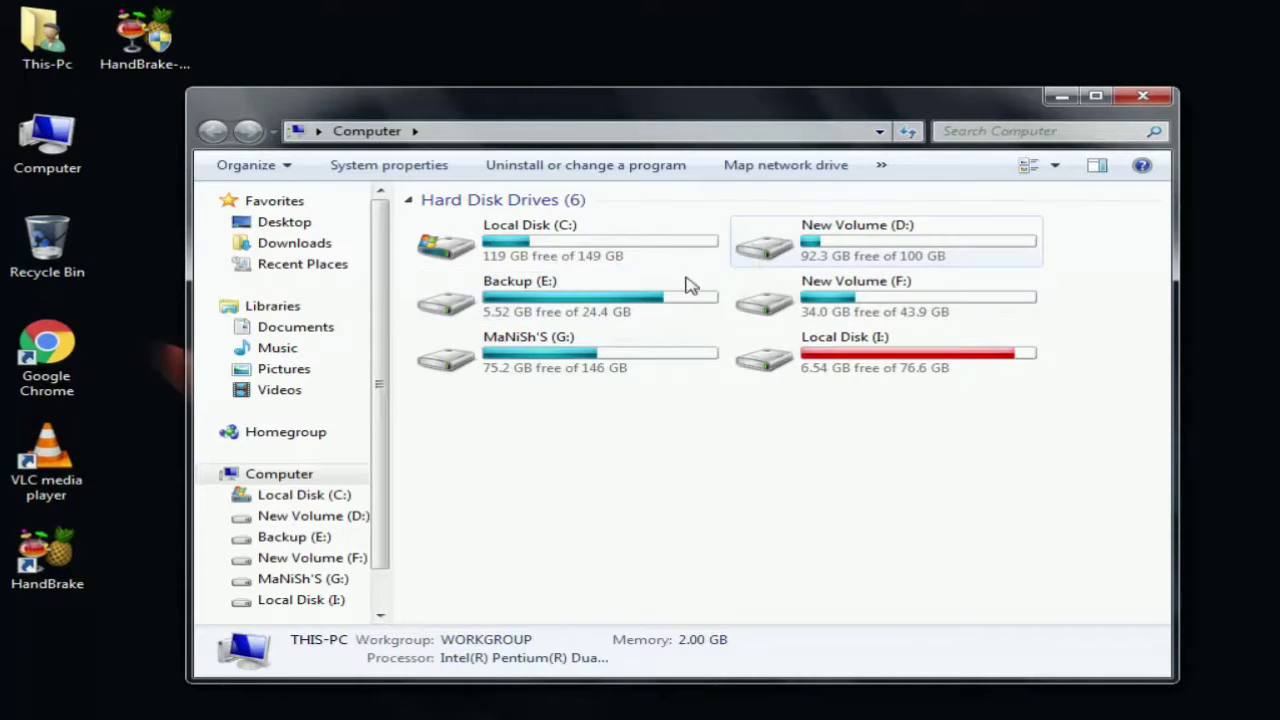
pyautogui.click(557, 297)
pyautogui.doubleClick(557, 297)
pyautogui.rightClick(540, 297)
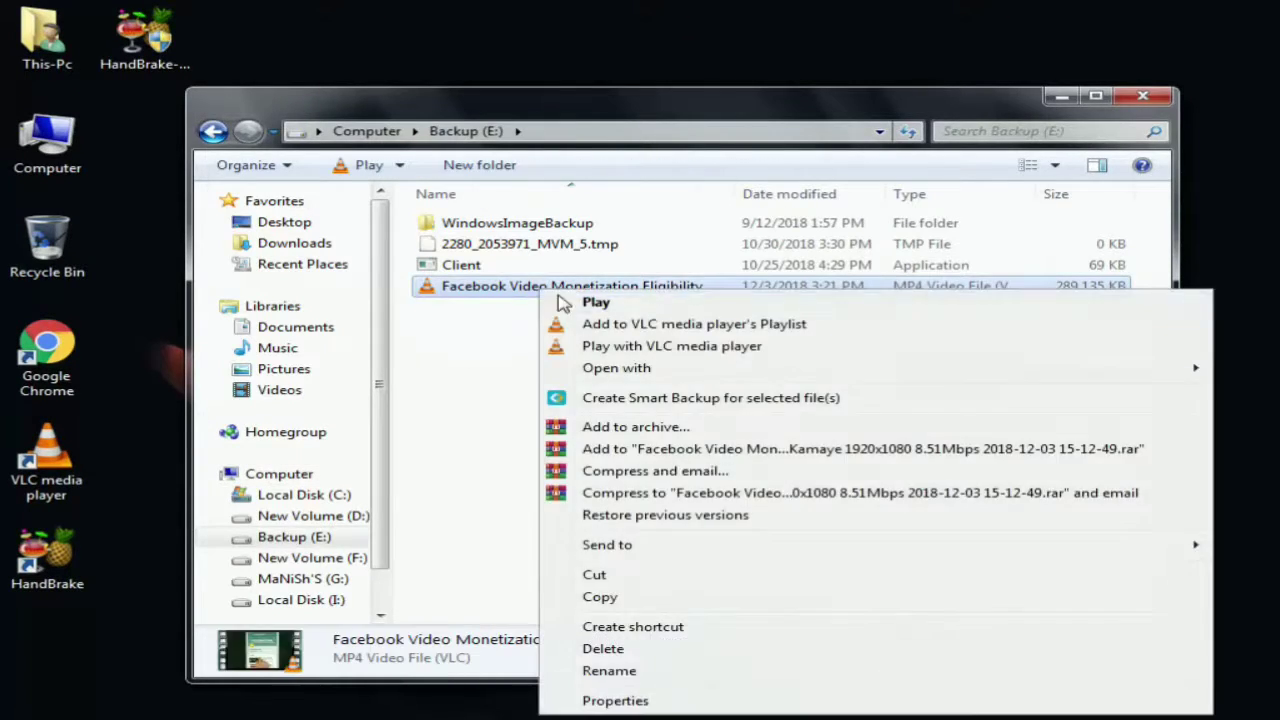
pyautogui.click(531, 443)
pyautogui.click(567, 290)
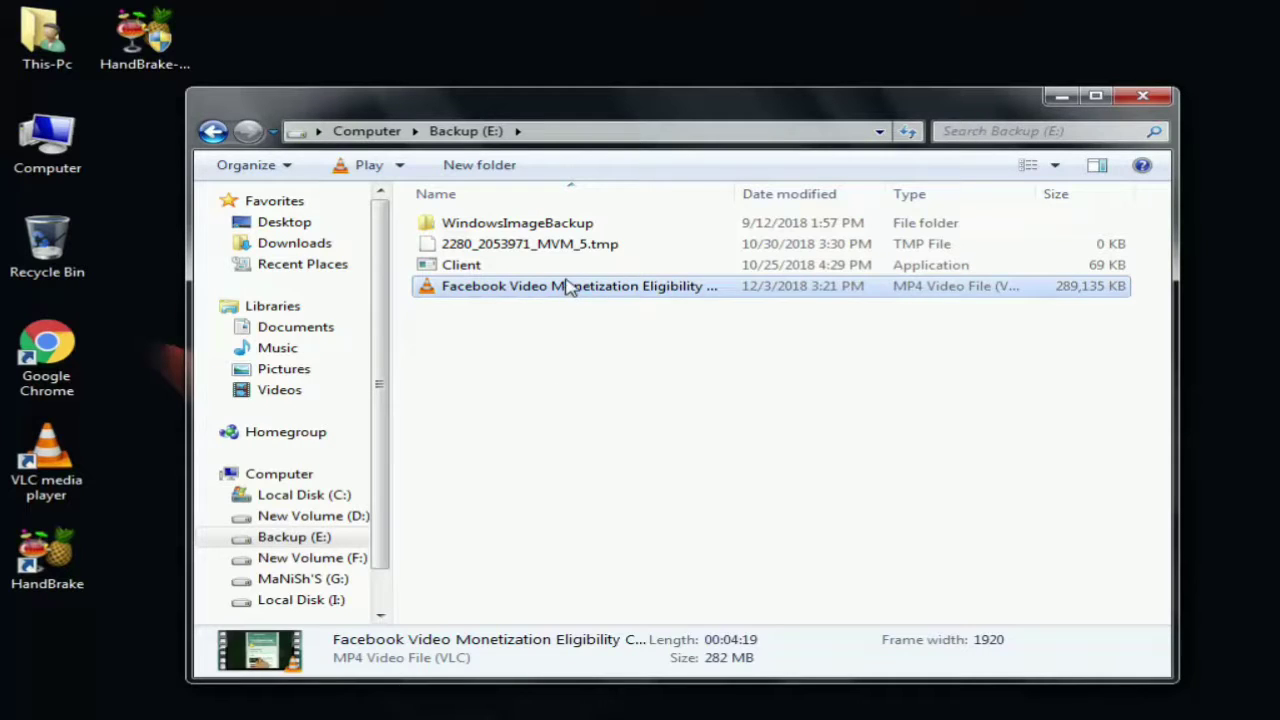
pyautogui.rightClick(569, 287)
pyautogui.click(484, 467)
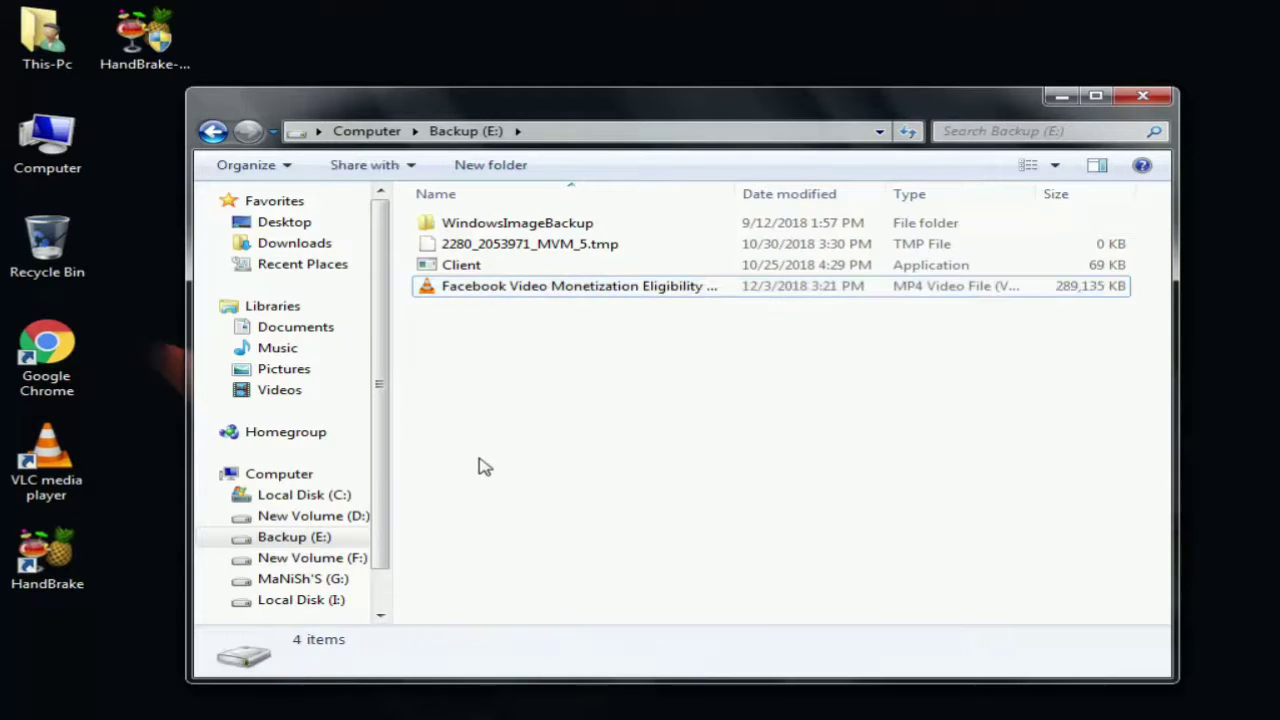
pyautogui.click(541, 287)
pyautogui.rightClick(543, 290)
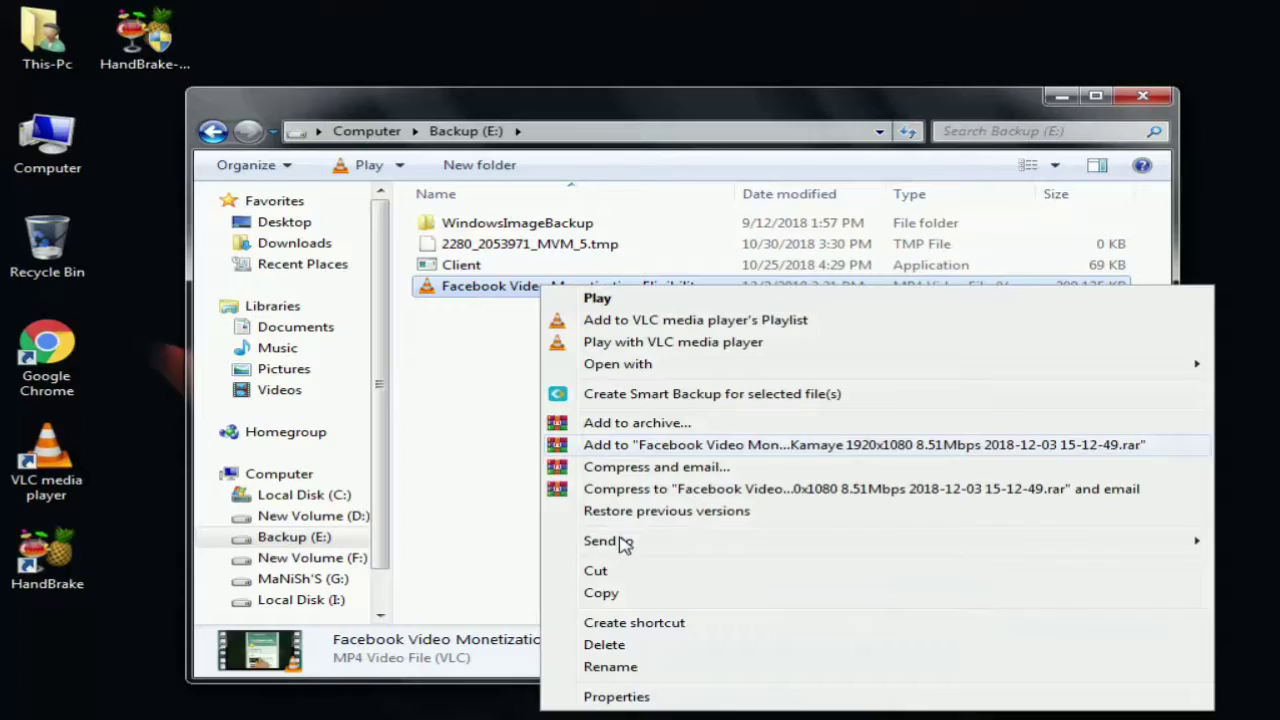
pyautogui.click(626, 694)
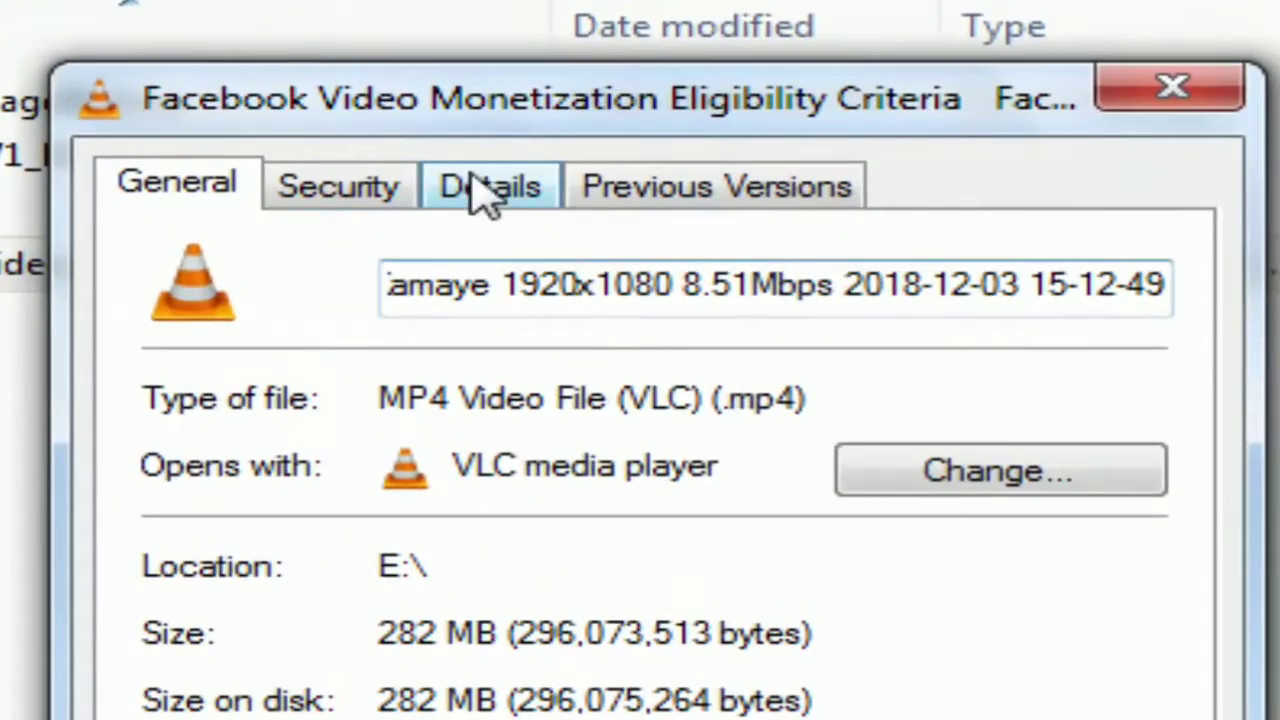
pyautogui.click(595, 223)
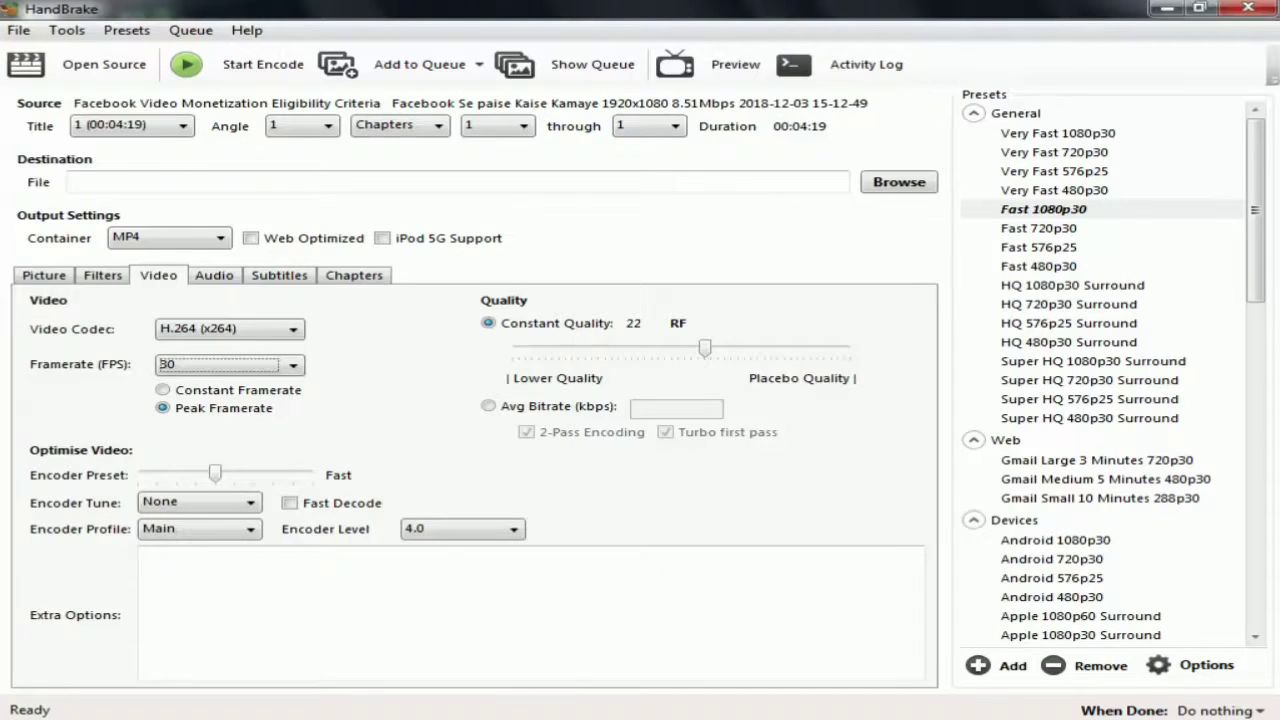
# - Back in HandBrake, keep the framerate at 30 FPS and choose H.264 (x264) as the video codec
pyautogui.click(245, 366)
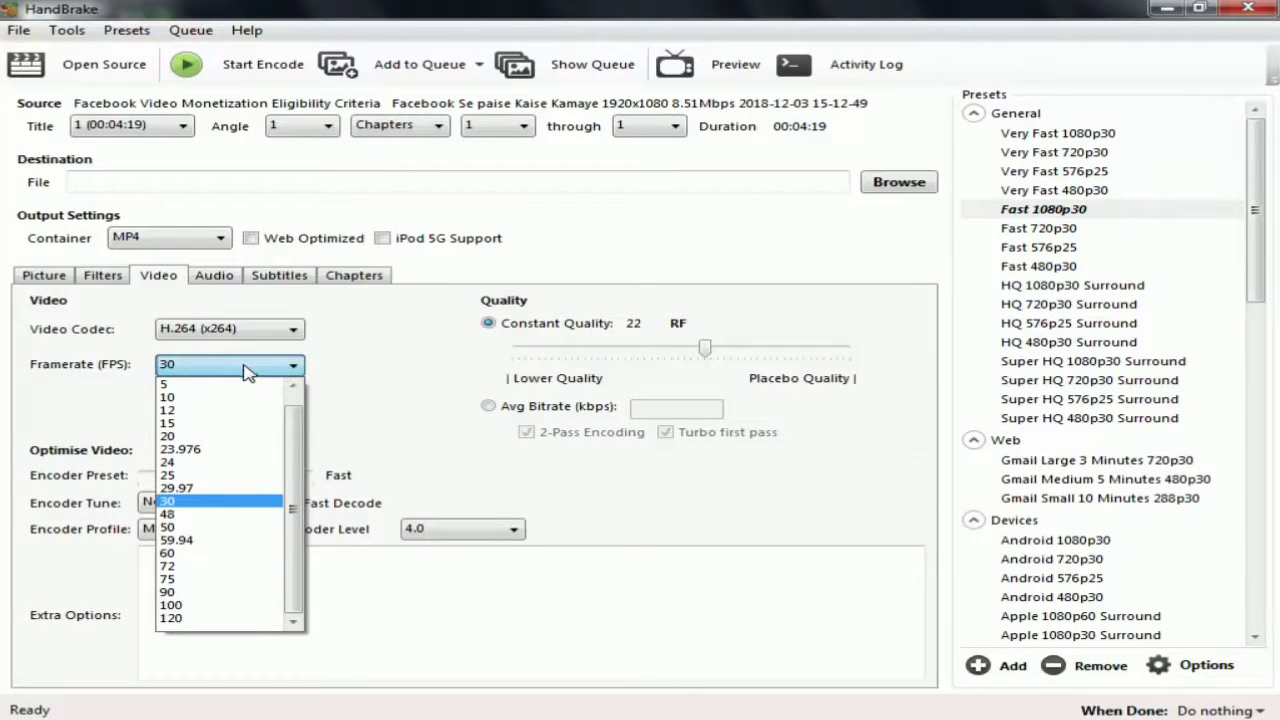
pyautogui.click(247, 370)
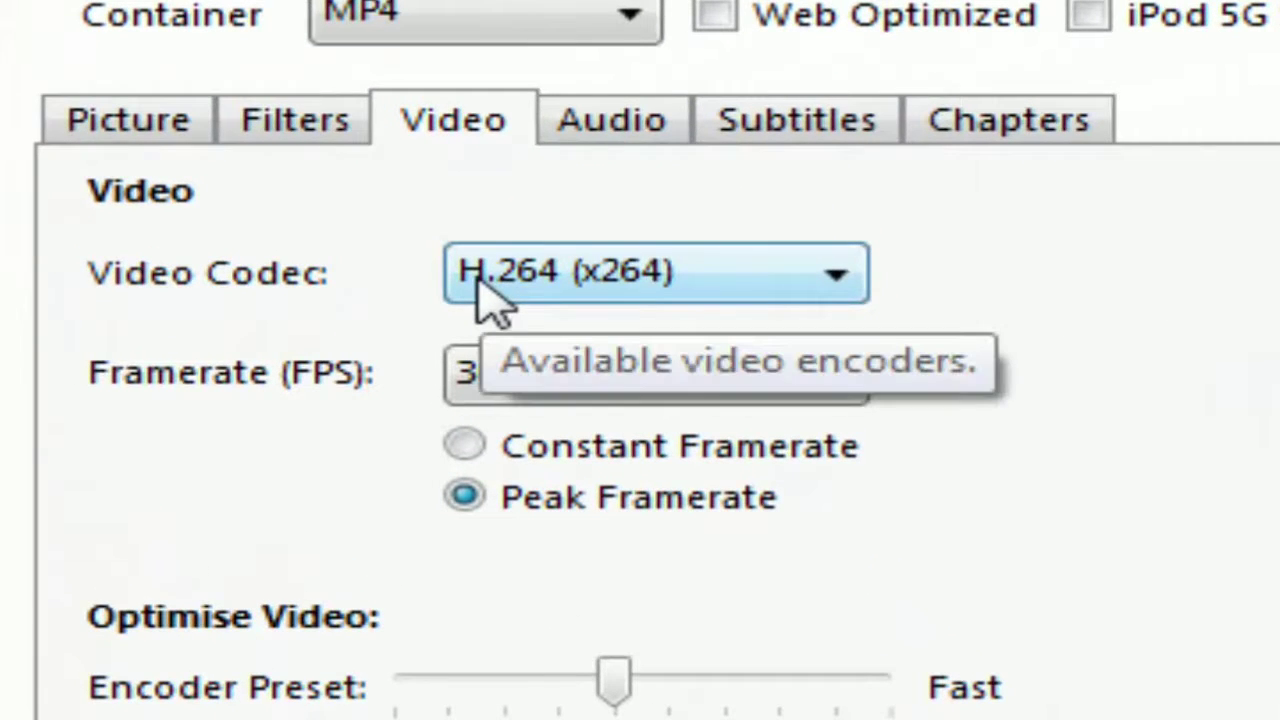
pyautogui.click(632, 282)
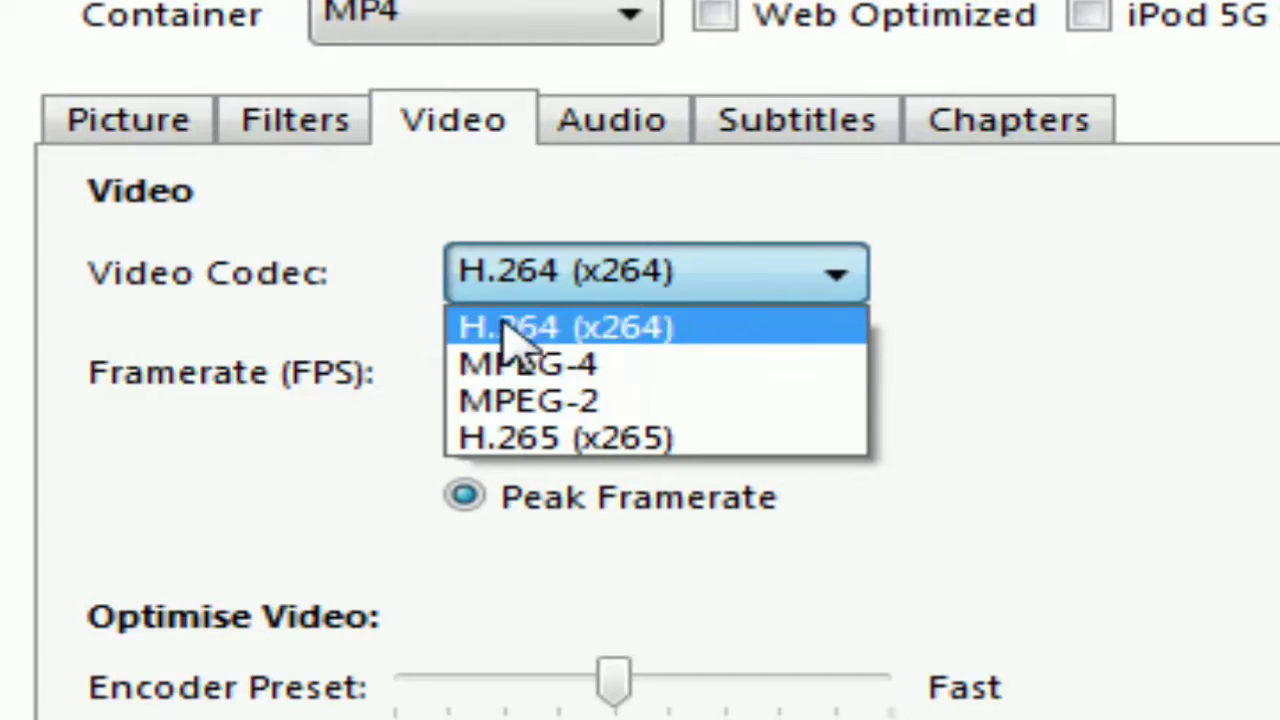
pyautogui.click(575, 340)
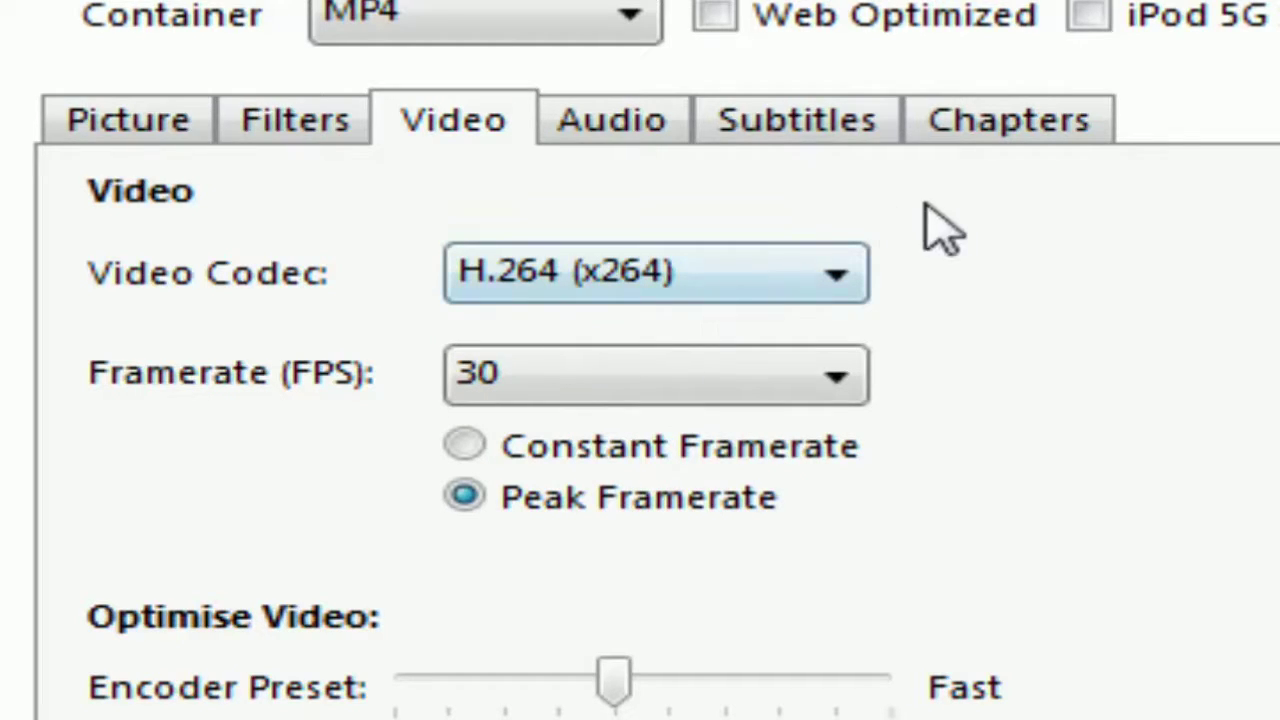
# - Look at the available bitrates for the English AAC audio track
pyautogui.click(598, 126)
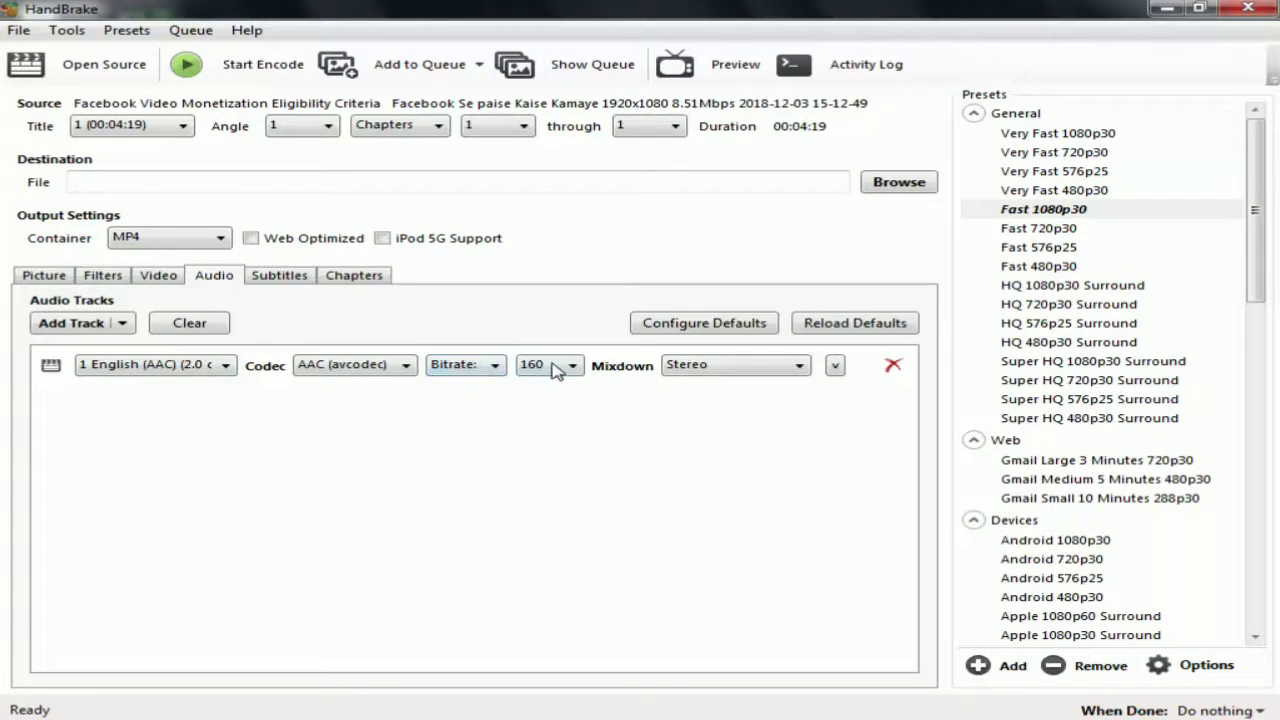
pyautogui.click(557, 368)
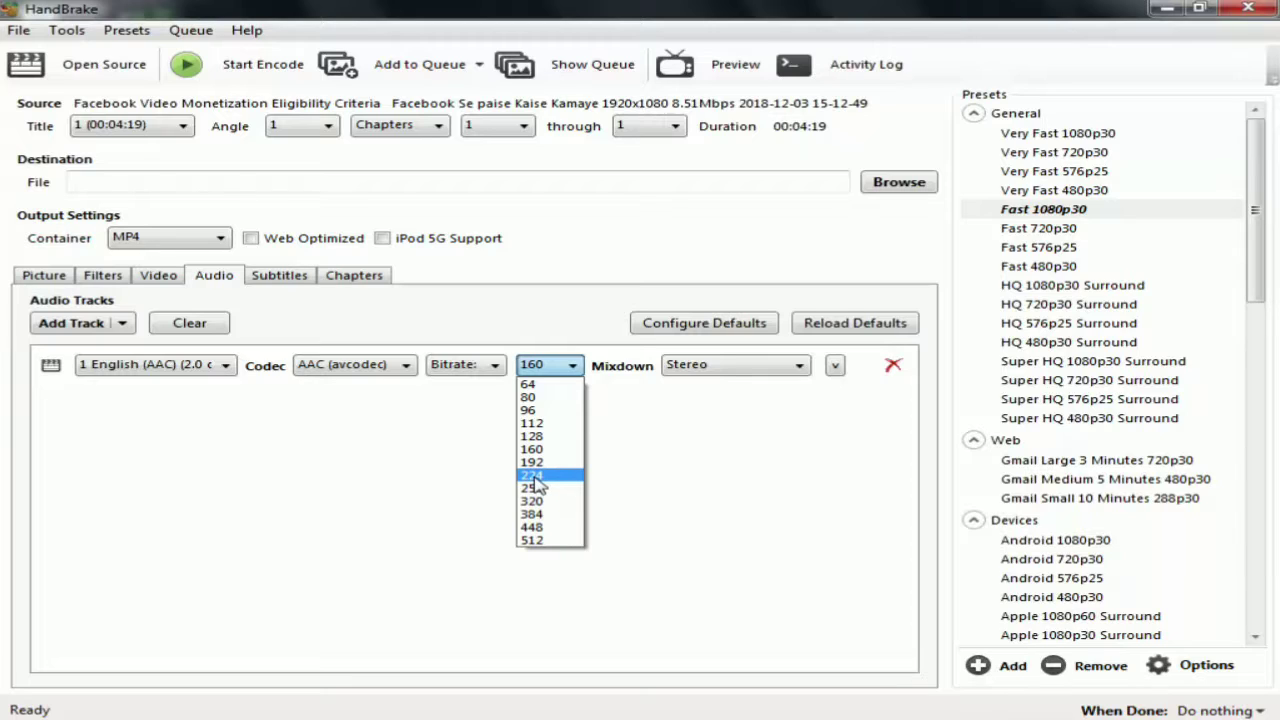
pyautogui.click(571, 367)
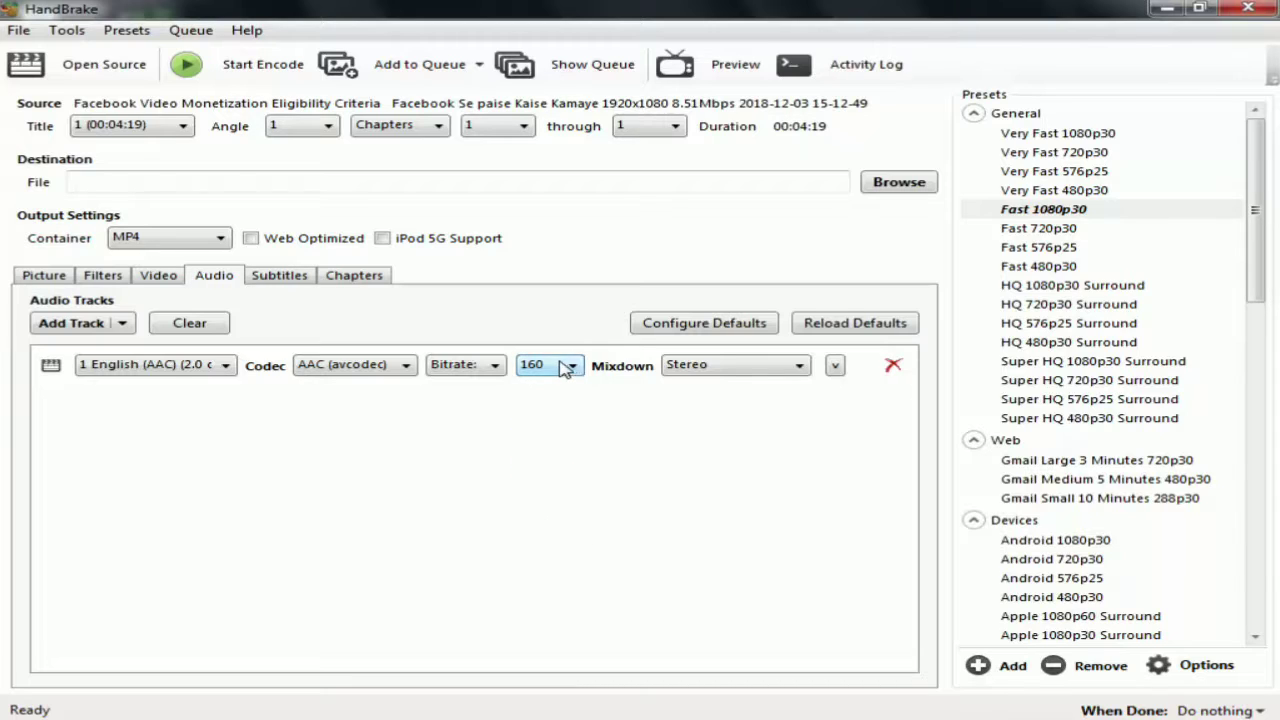
pyautogui.click(560, 370)
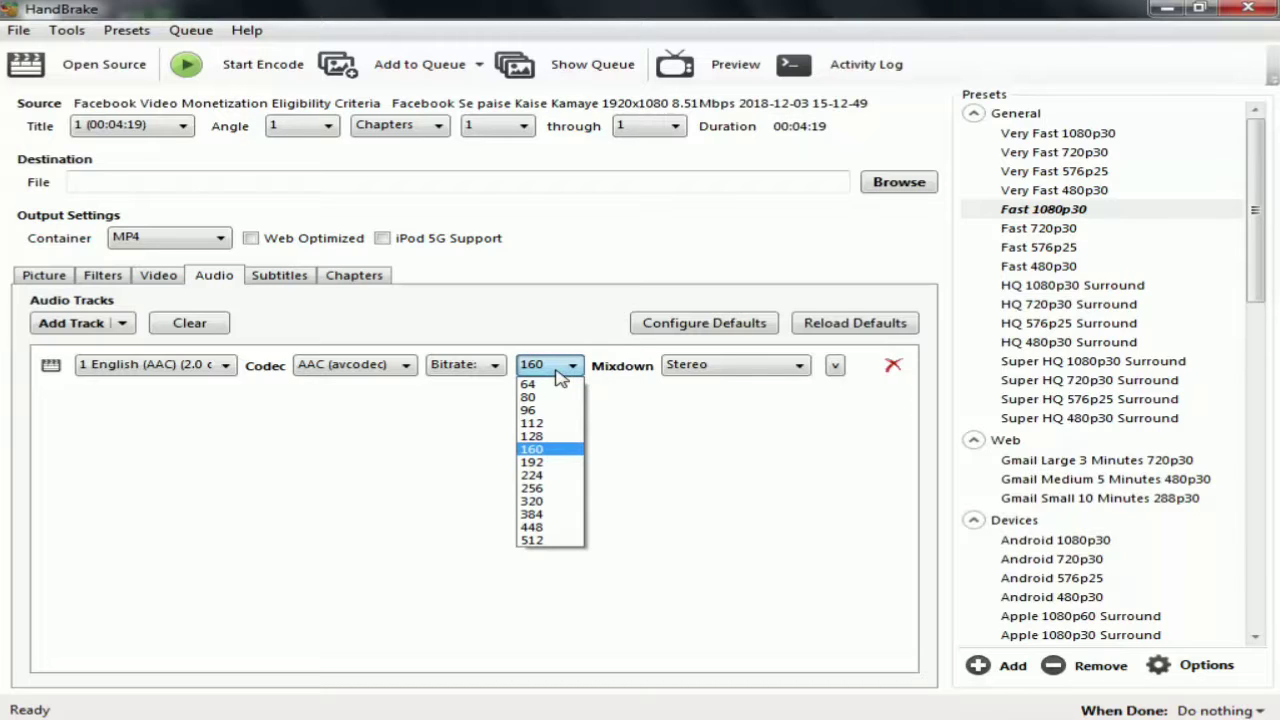
pyautogui.click(556, 370)
# - Look through the Subtitles and Chapters settings and return to the Video settings
pyautogui.click(276, 277)
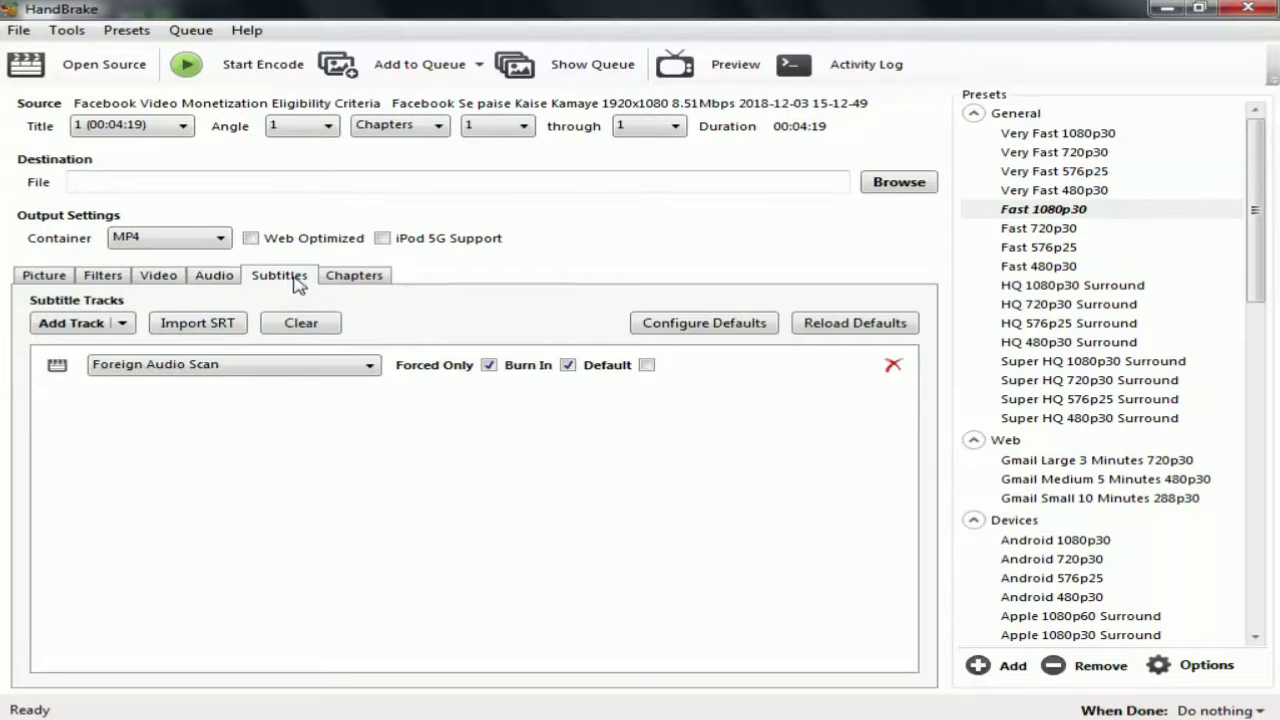
pyautogui.click(335, 279)
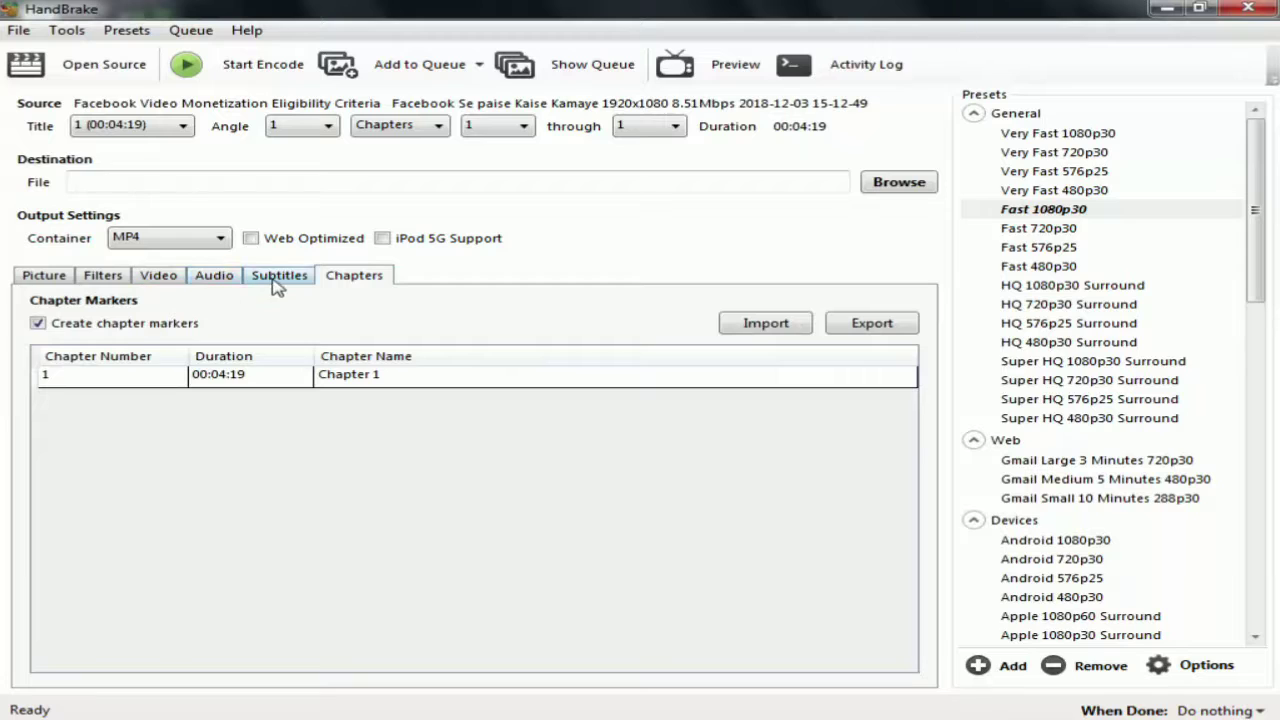
pyautogui.click(277, 282)
pyautogui.click(212, 283)
pyautogui.click(156, 283)
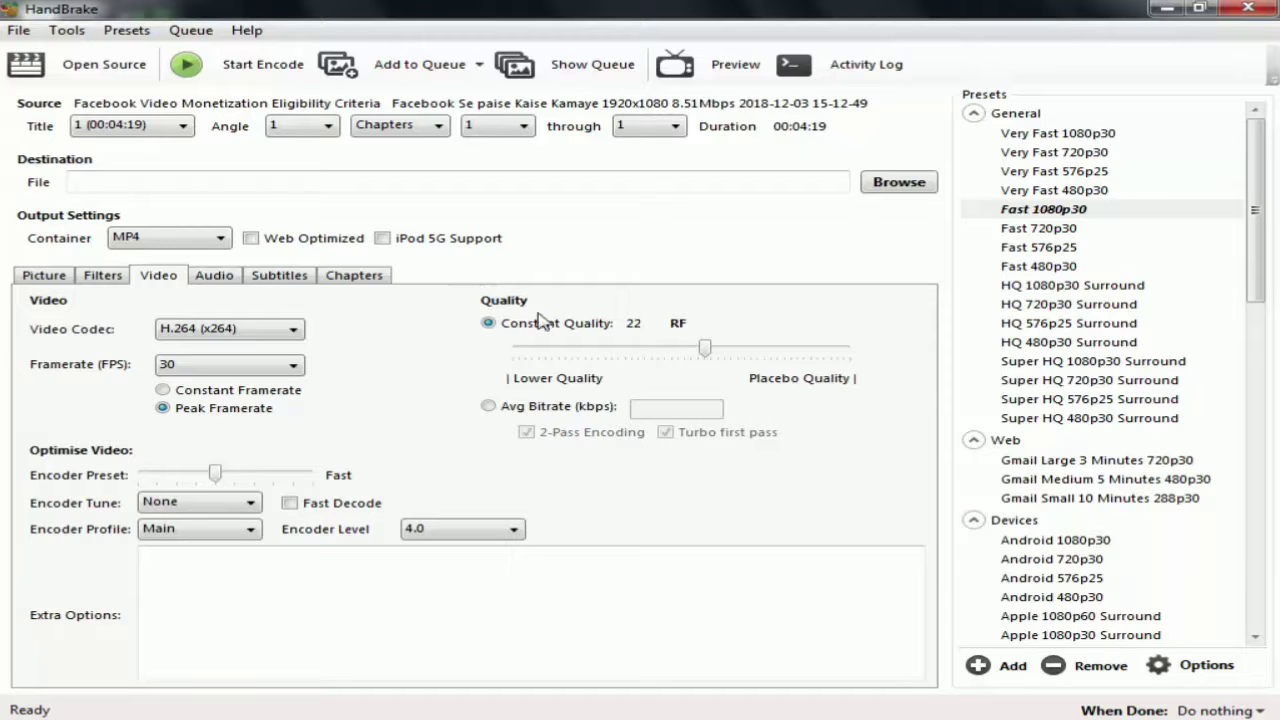
# - Set the video's constant quality to RF 20 and read the suggested quality values
pyautogui.moveTo(681, 357)
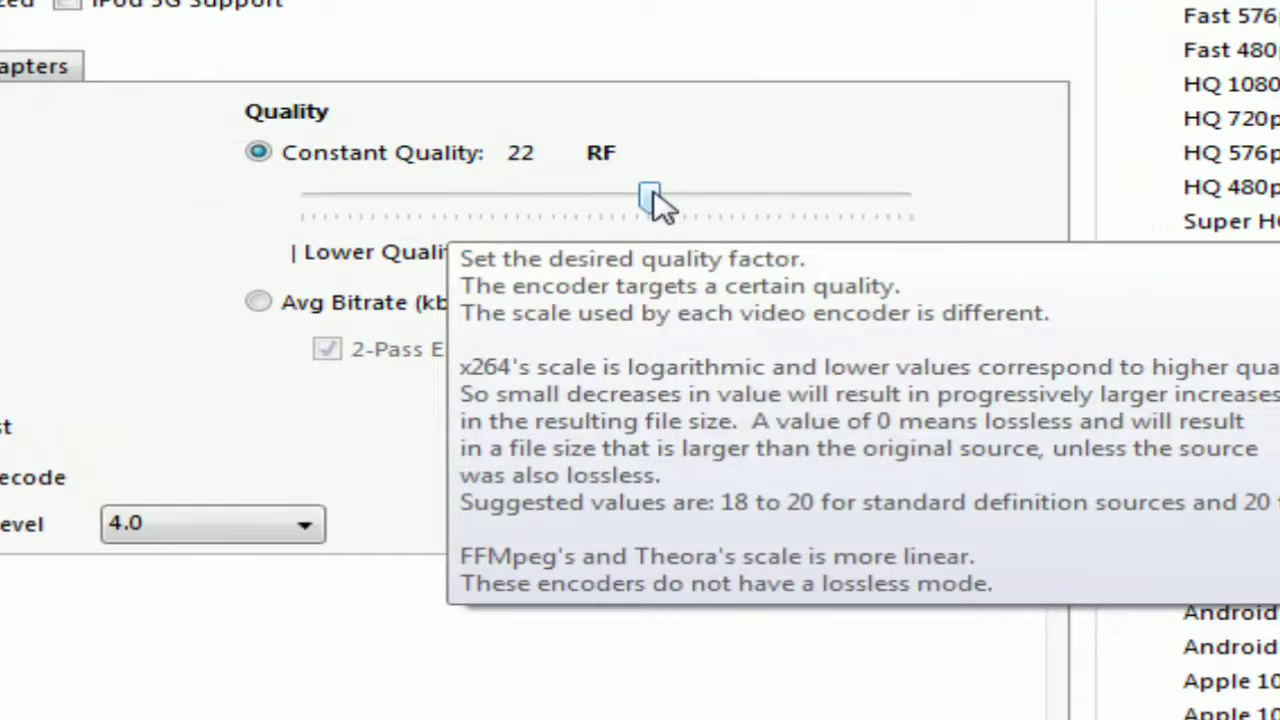
pyautogui.moveTo(652, 203); pyautogui.dragTo(443, 220)
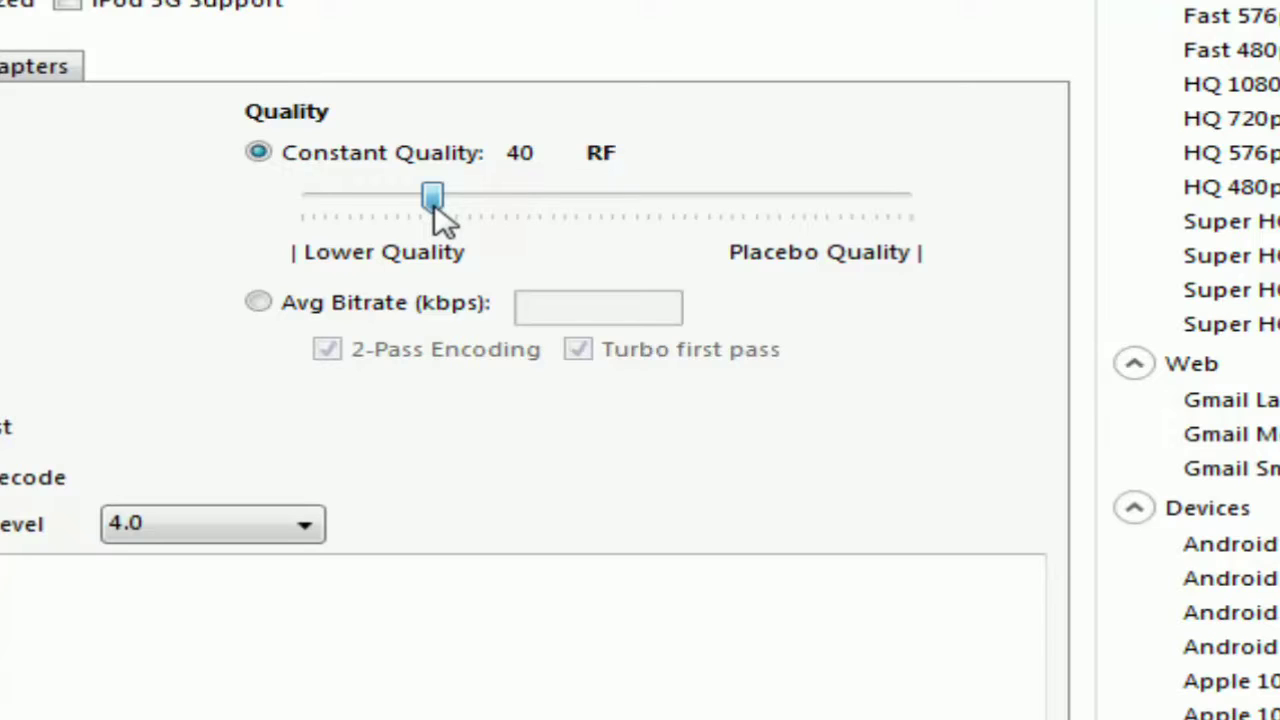
pyautogui.moveTo(443, 218); pyautogui.dragTo(603, 196)
pyautogui.moveTo(450, 210); pyautogui.dragTo(677, 211)
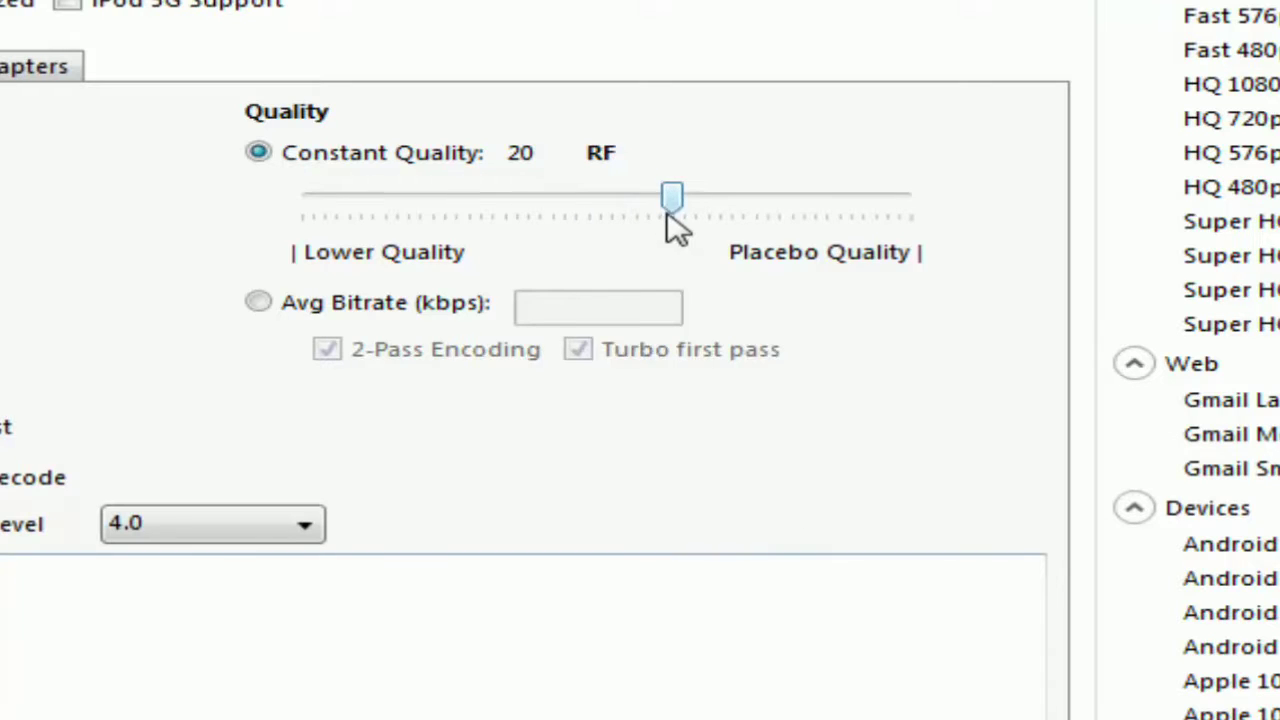
pyautogui.moveTo(680, 207)
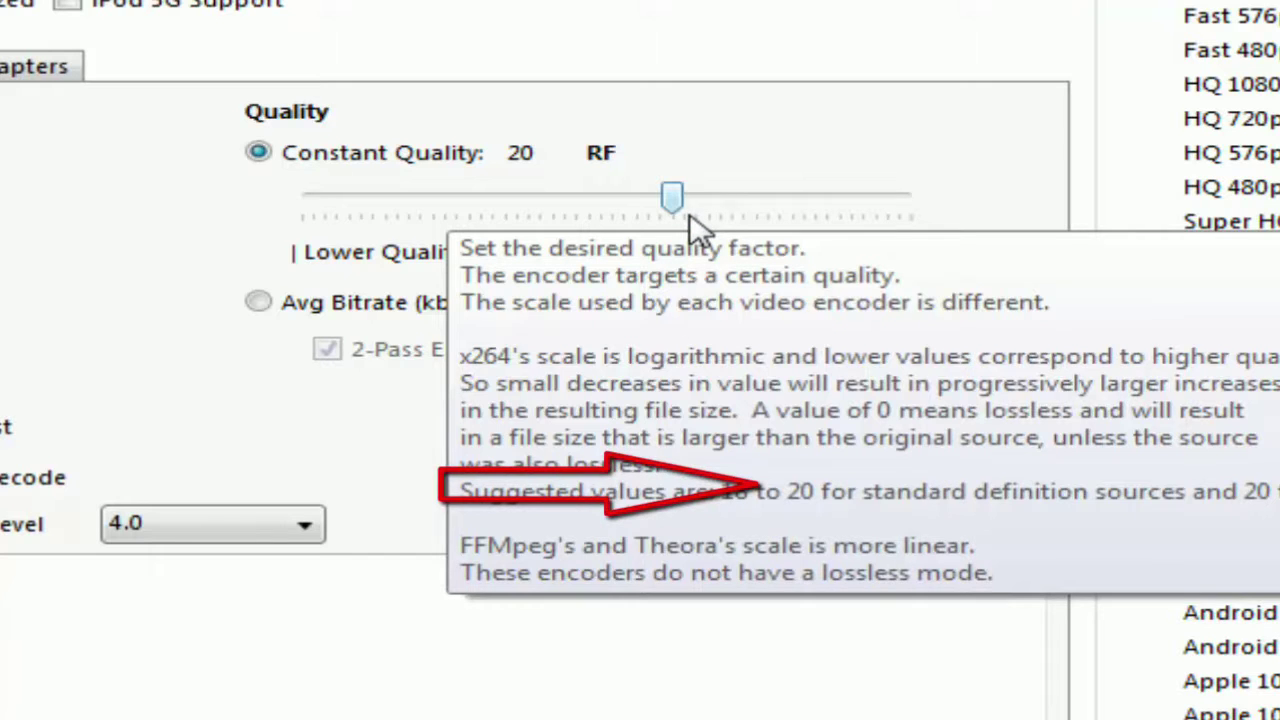
pyautogui.moveTo(678, 206)
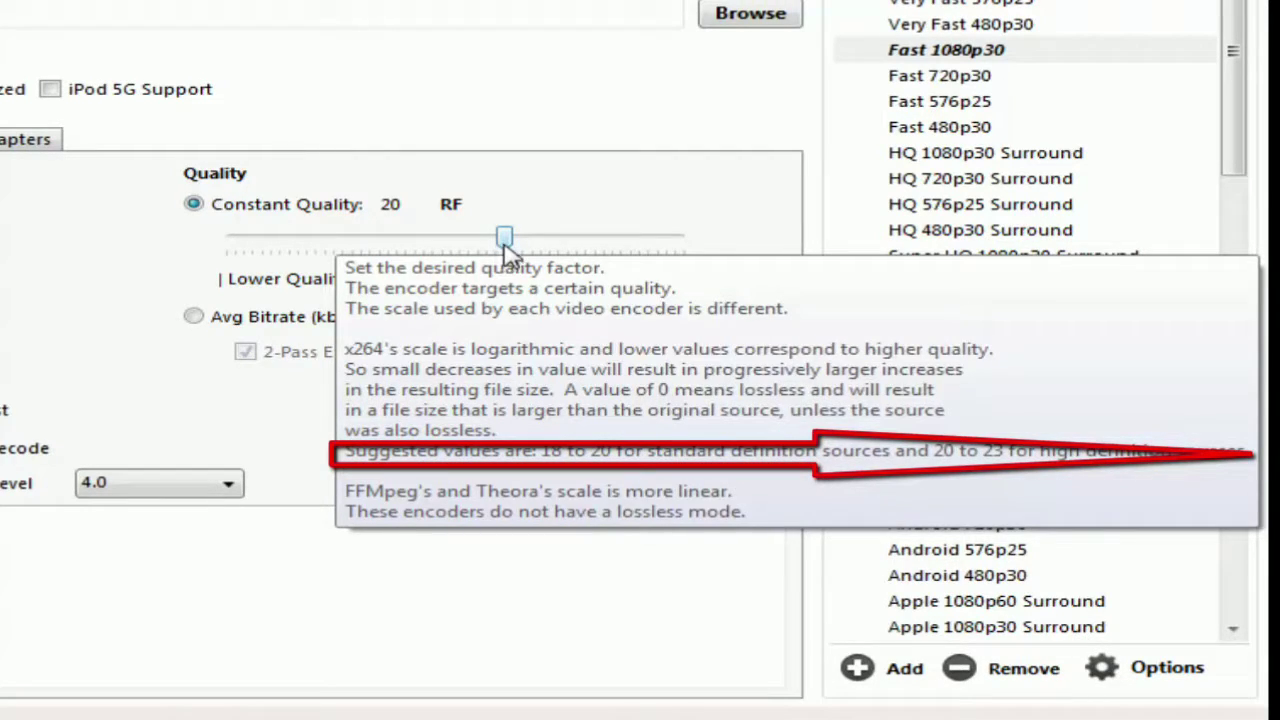
pyautogui.moveTo(512, 250)
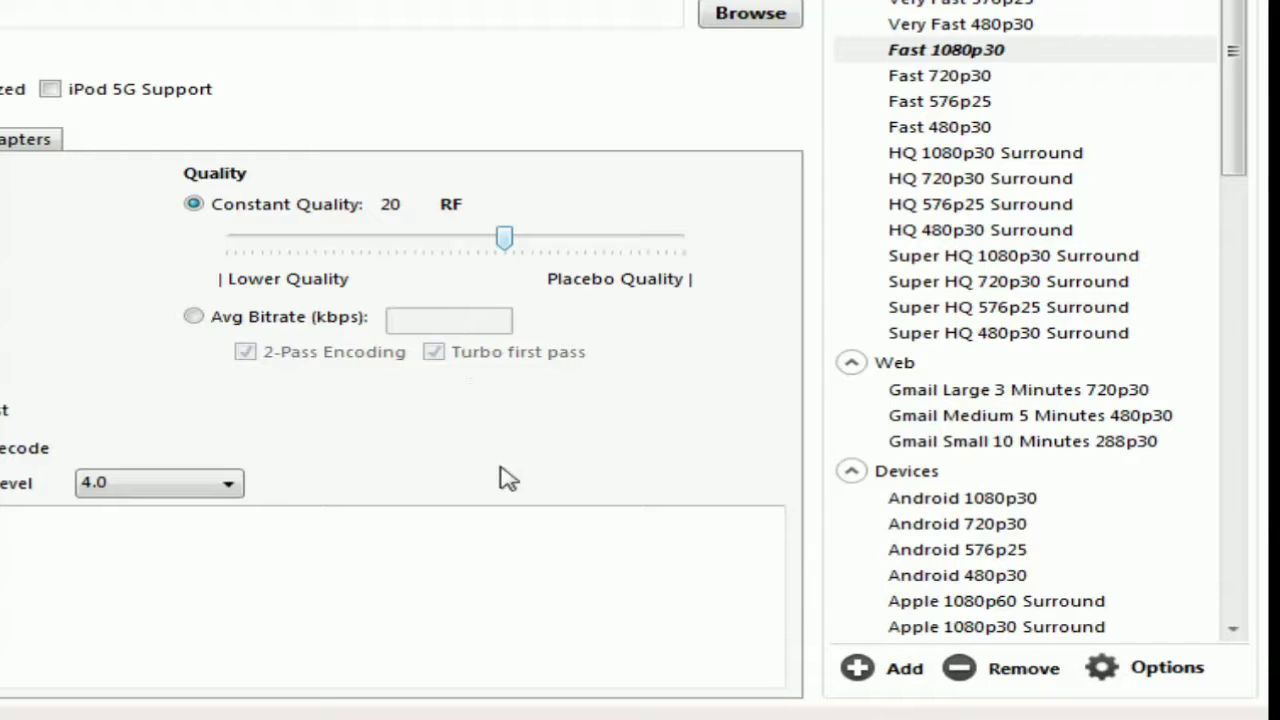
# - Switch the picture cropping to Custom and set the top crop to 0
pyautogui.hotkey('ctrl', 'shift', 'Tab')
pyautogui.hotkey('ctrl', 'shift', 'Tab')
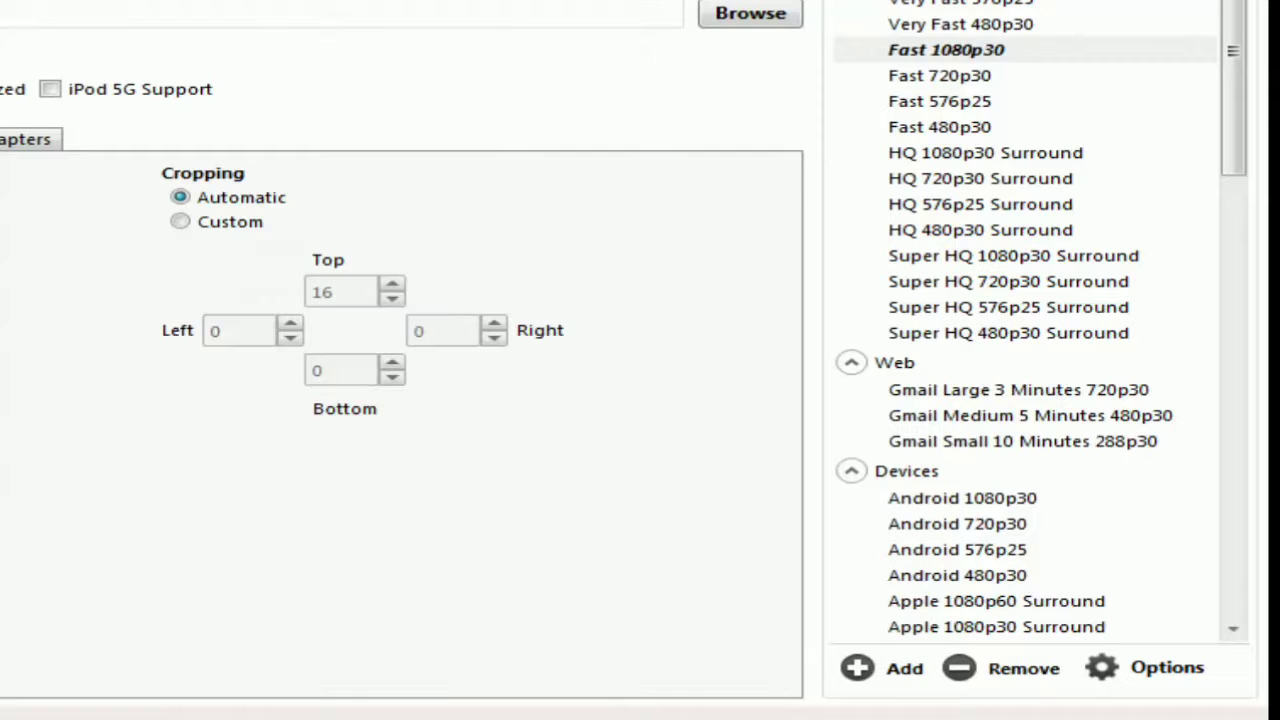
pyautogui.hotkey('ctrl', 'Tab')
pyautogui.hotkey('ctrl', 'shift', 'Tab')
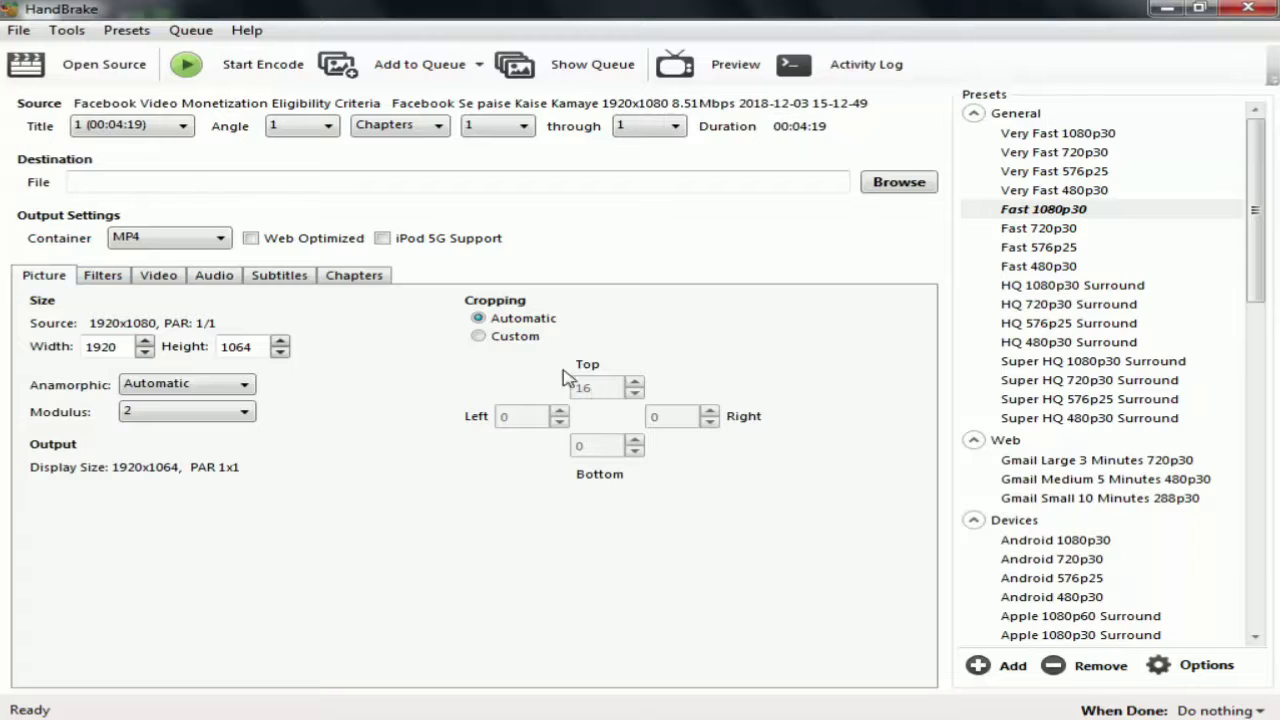
pyautogui.click(480, 337)
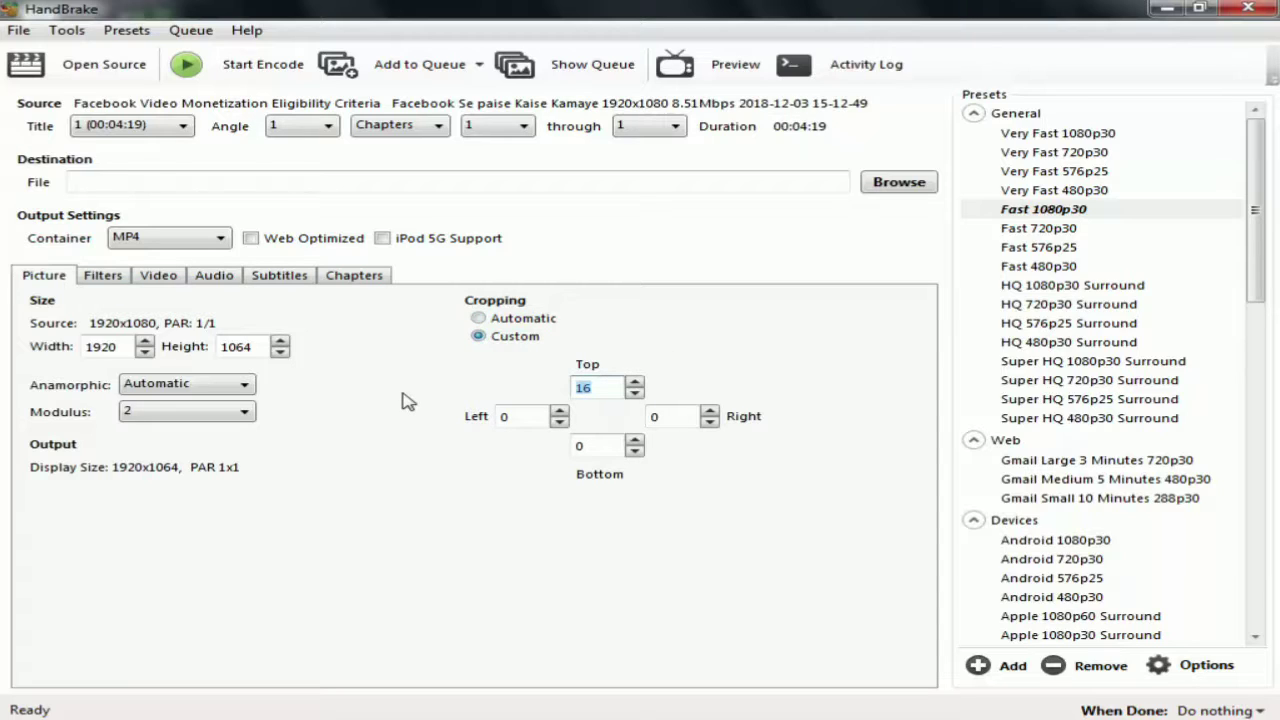
pyautogui.write('0')
# - Review the Filters, Video, Audio, Subtitles and Chapters settings once more
pyautogui.click(108, 277)
pyautogui.click(158, 276)
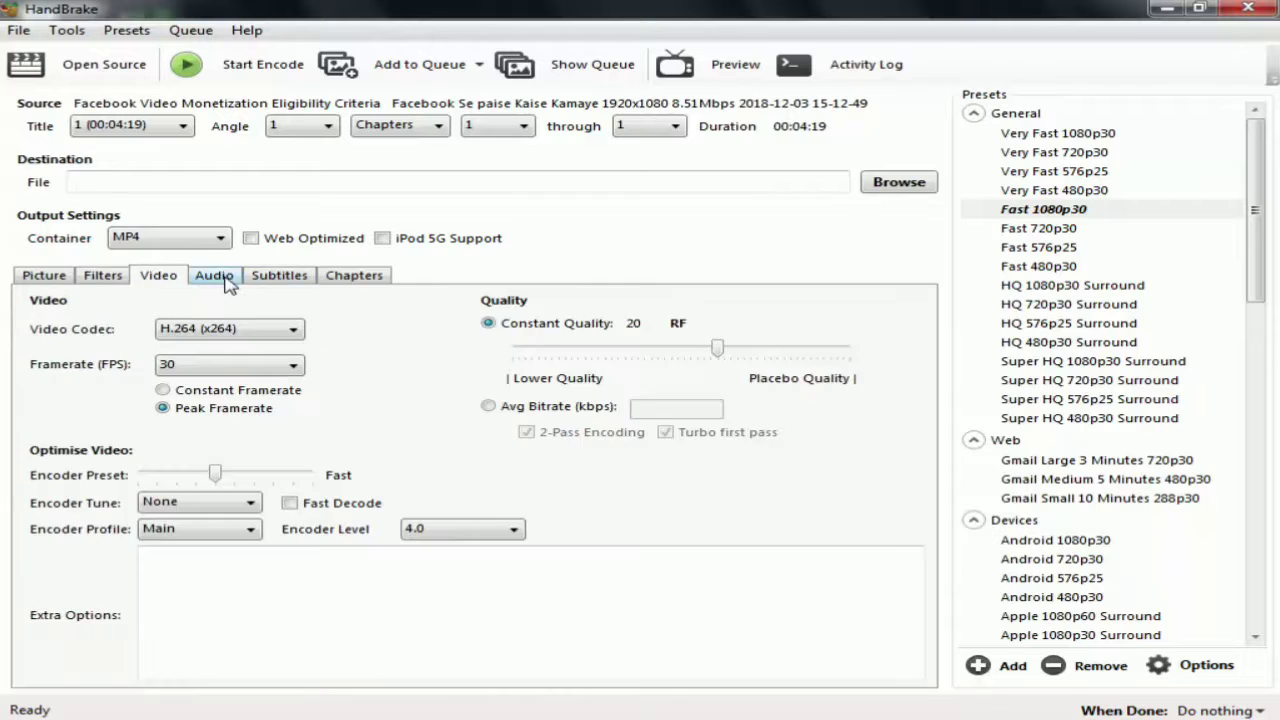
pyautogui.click(214, 276)
pyautogui.click(279, 276)
pyautogui.click(338, 280)
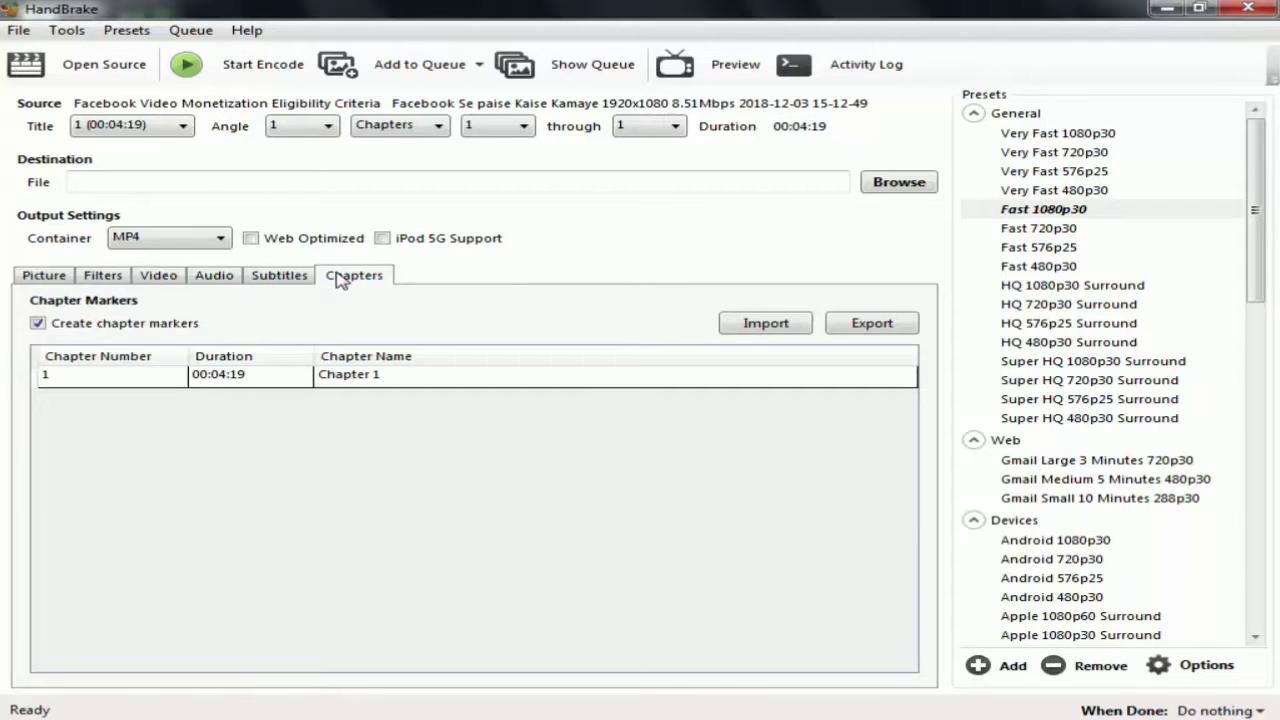
pyautogui.click(170, 279)
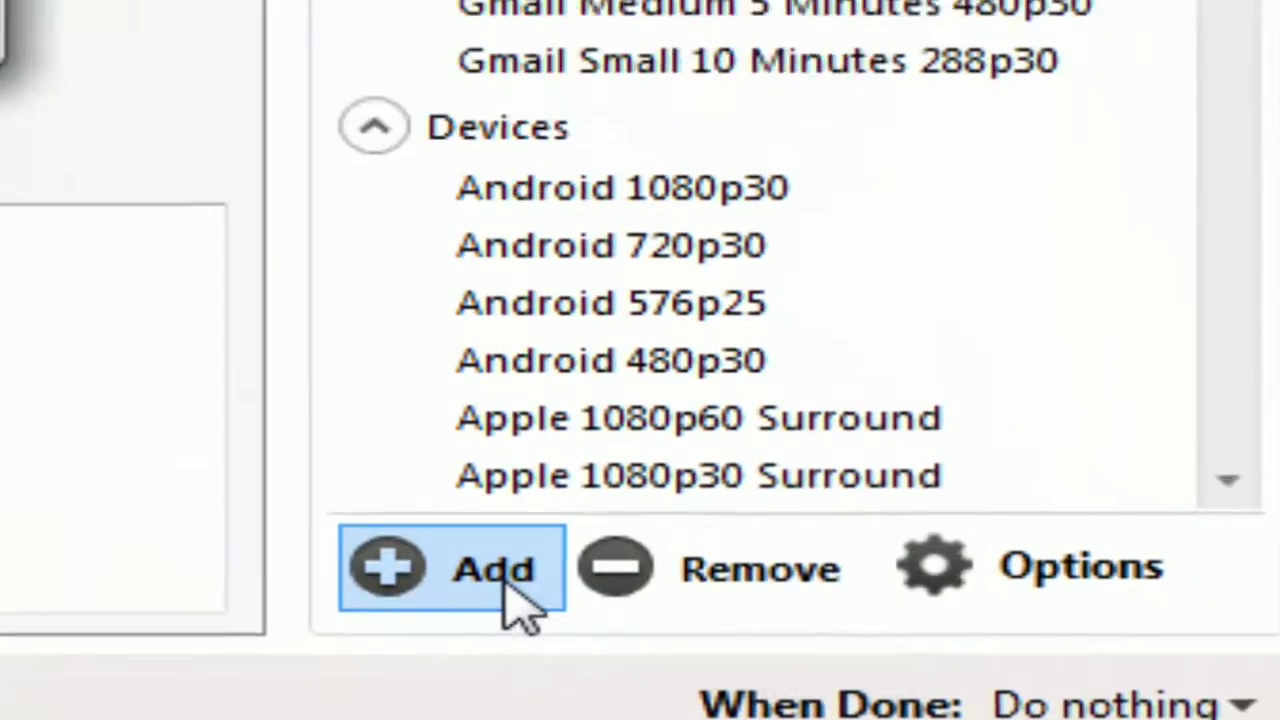
# - Save the current encoding settings as a new preset named My Project Preset and locate it under User Presets
pyautogui.click(472, 592)
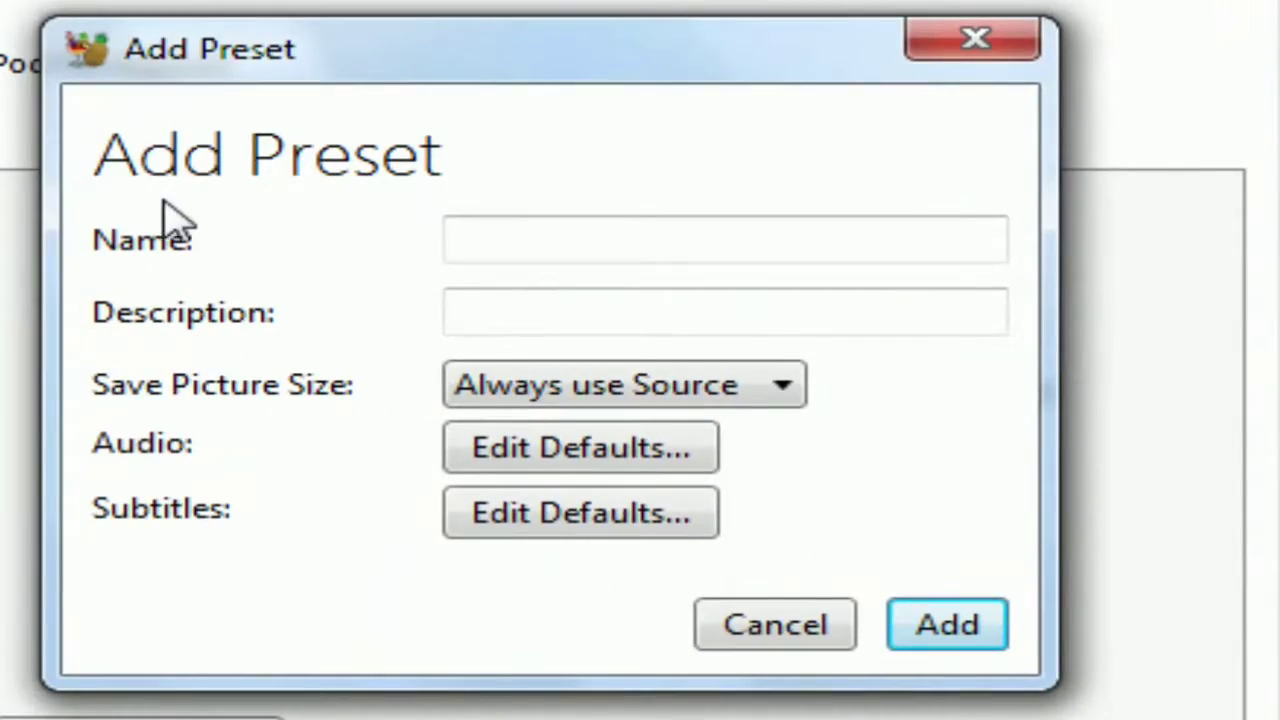
pyautogui.click(497, 250)
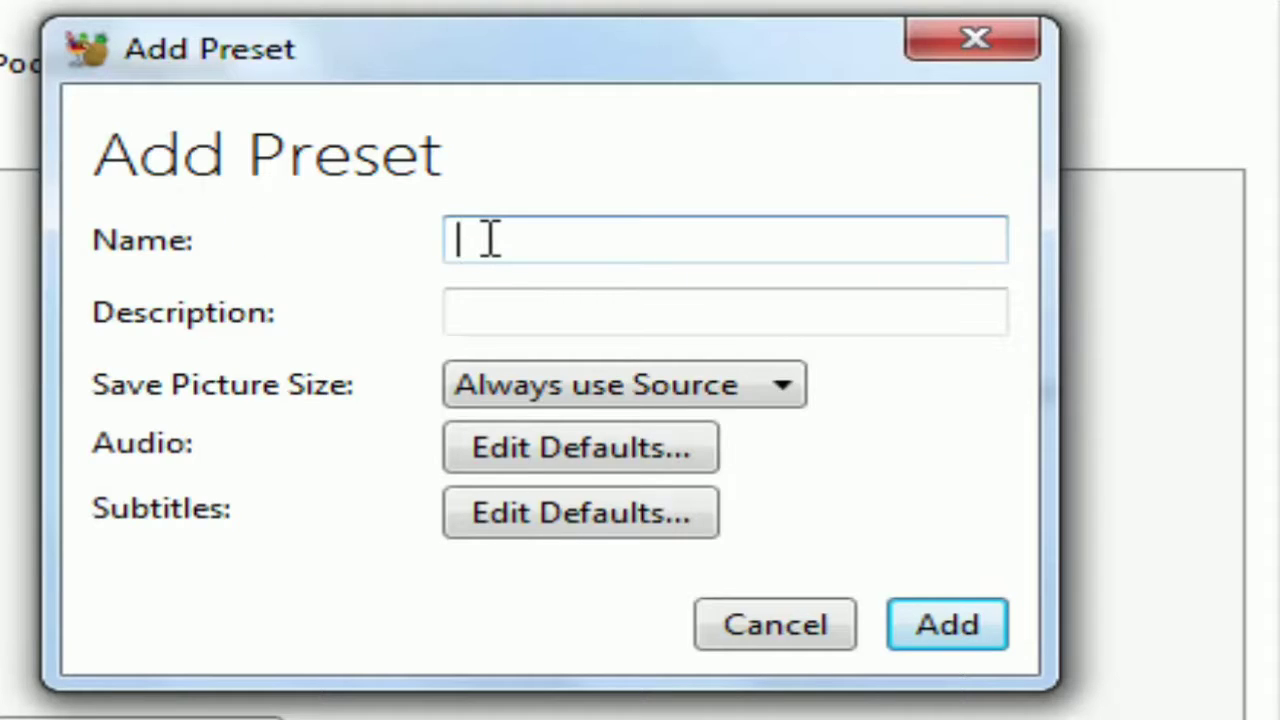
pyautogui.write('My Pro')
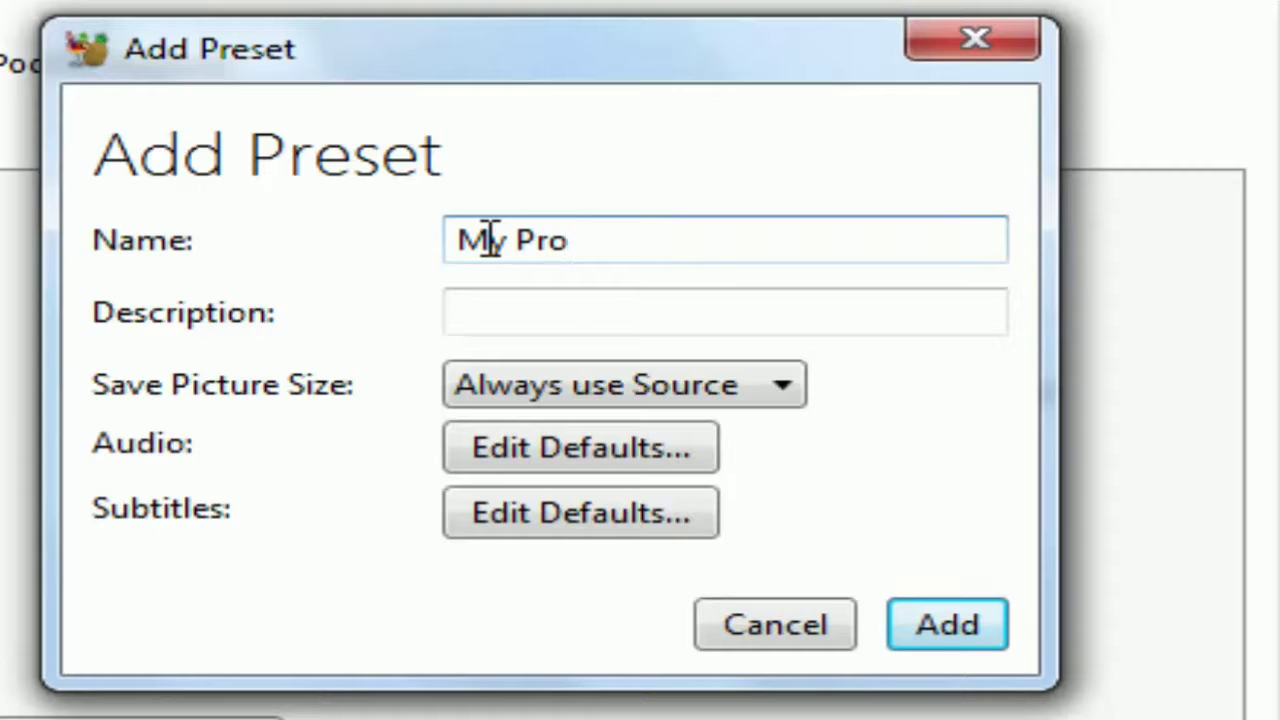
pyautogui.write('ject ')
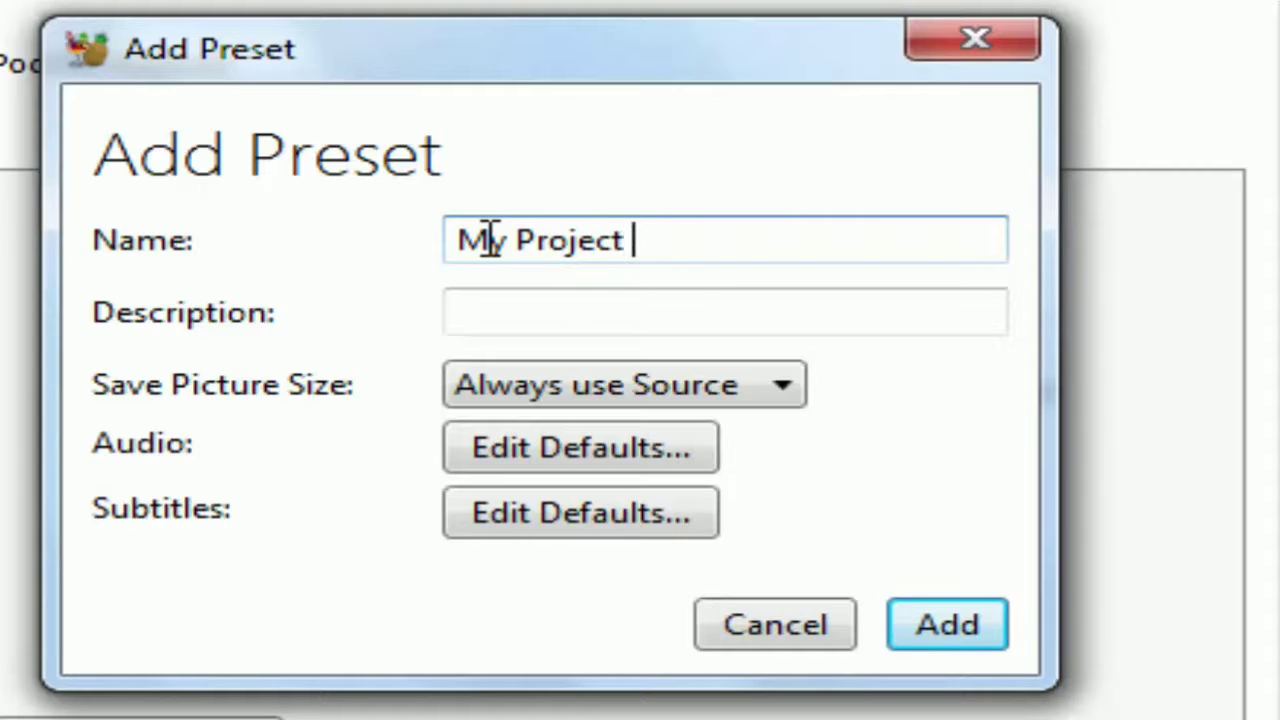
pyautogui.write('Preset')
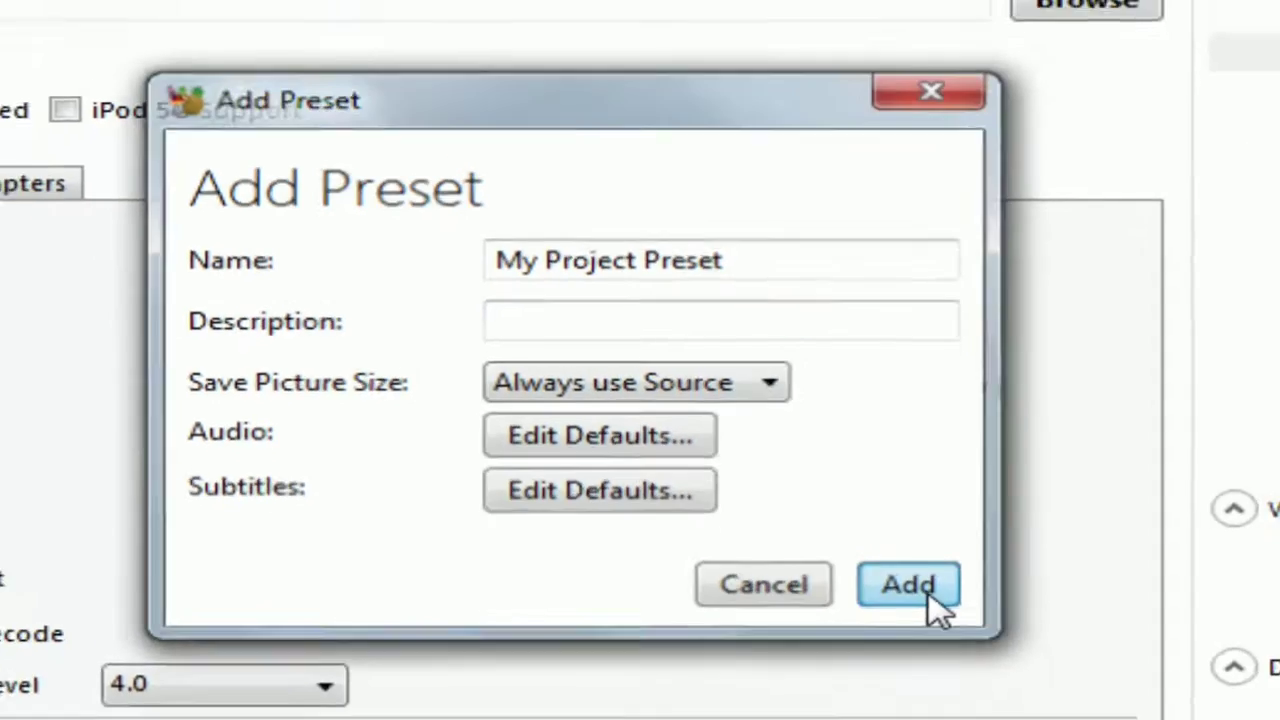
pyautogui.click(968, 632)
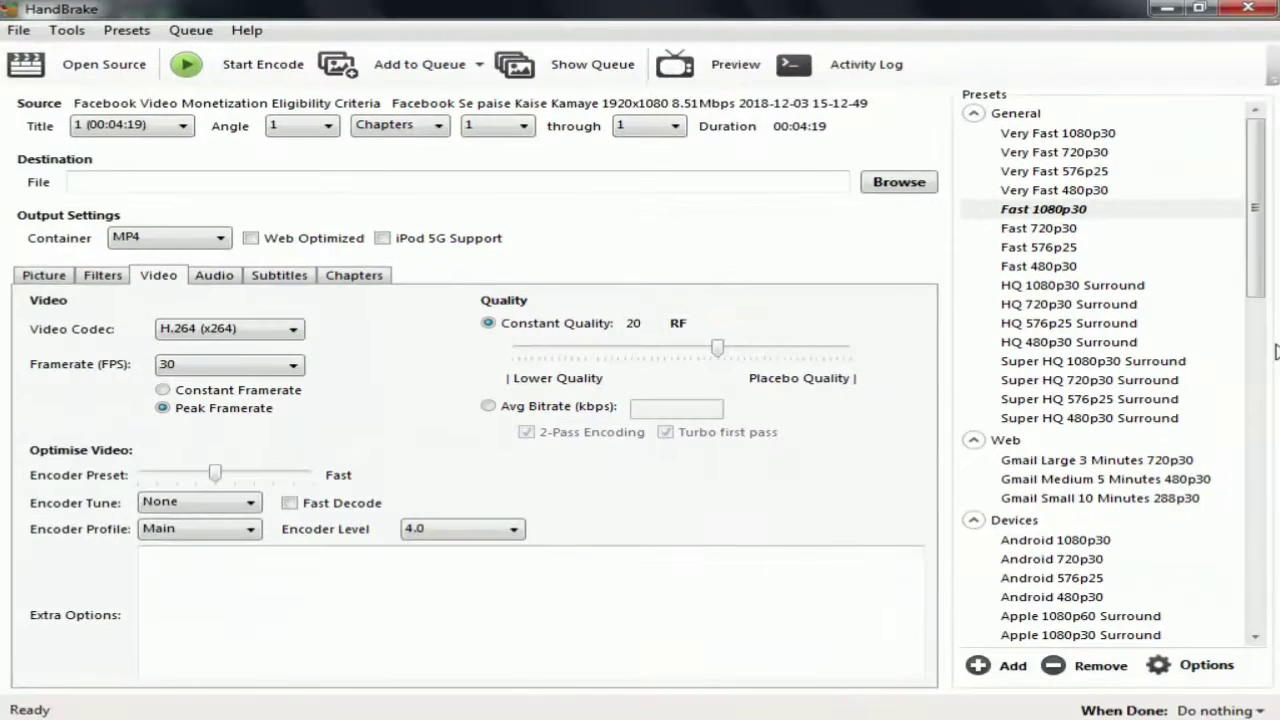
pyautogui.moveTo(1256, 234); pyautogui.dragTo(1264, 623)
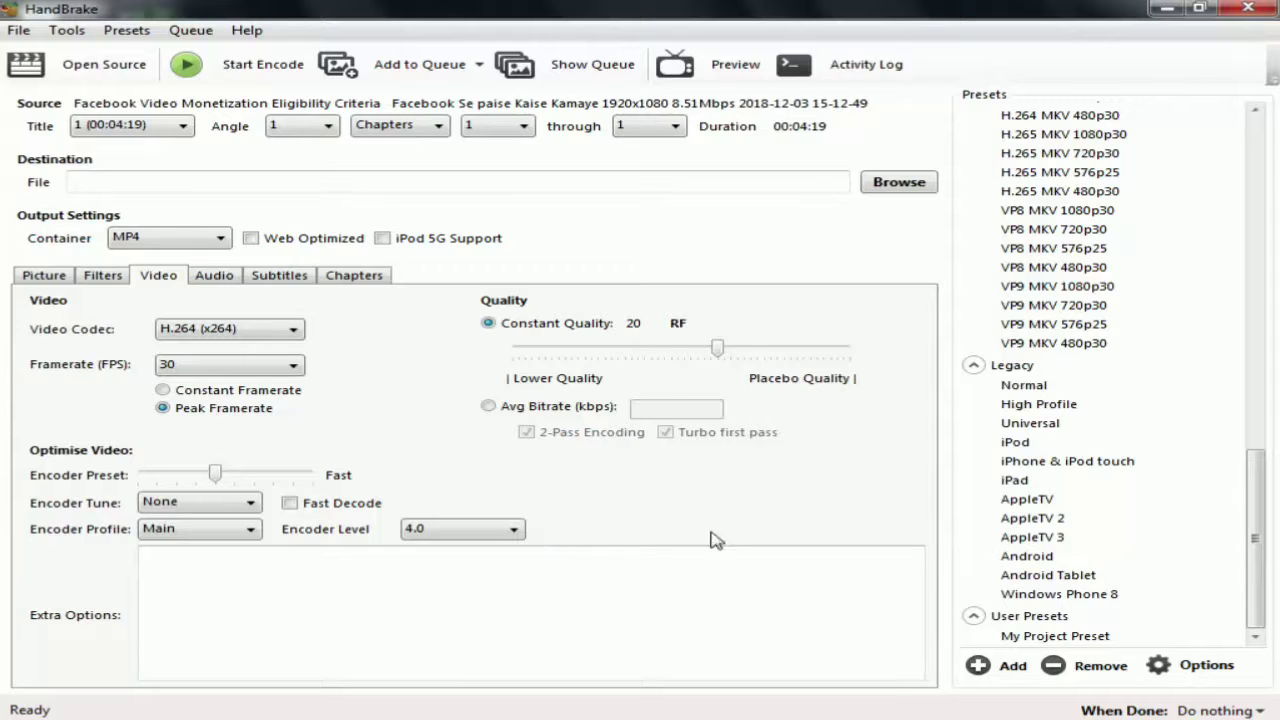
# - Open the video preview, set its duration to 5 seconds and generate a live preview
pyautogui.click(725, 80)
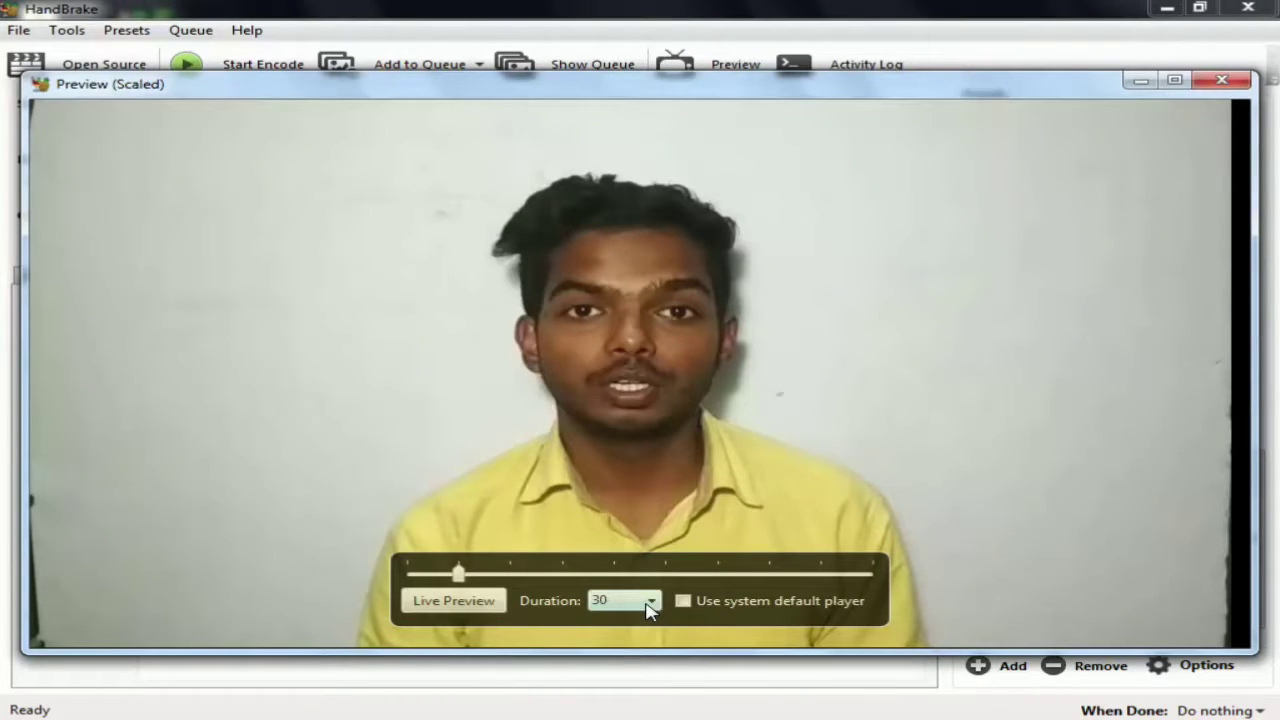
pyautogui.click(649, 601)
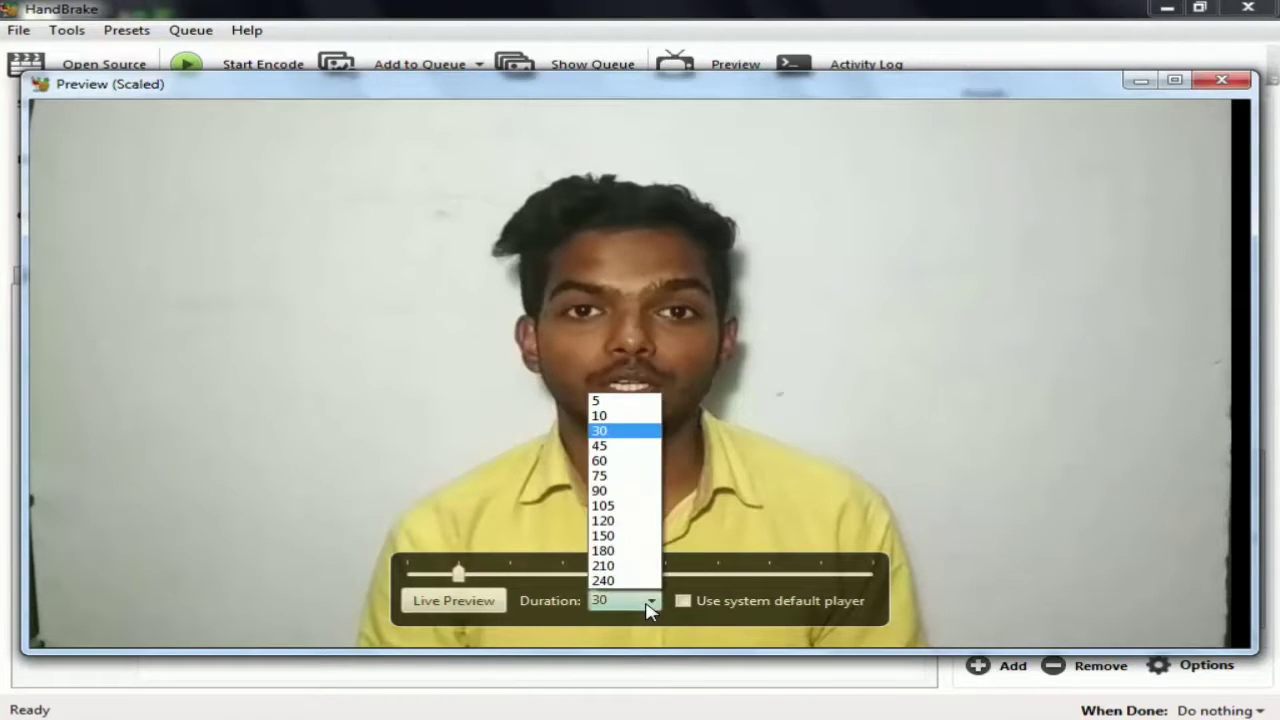
pyautogui.click(614, 401)
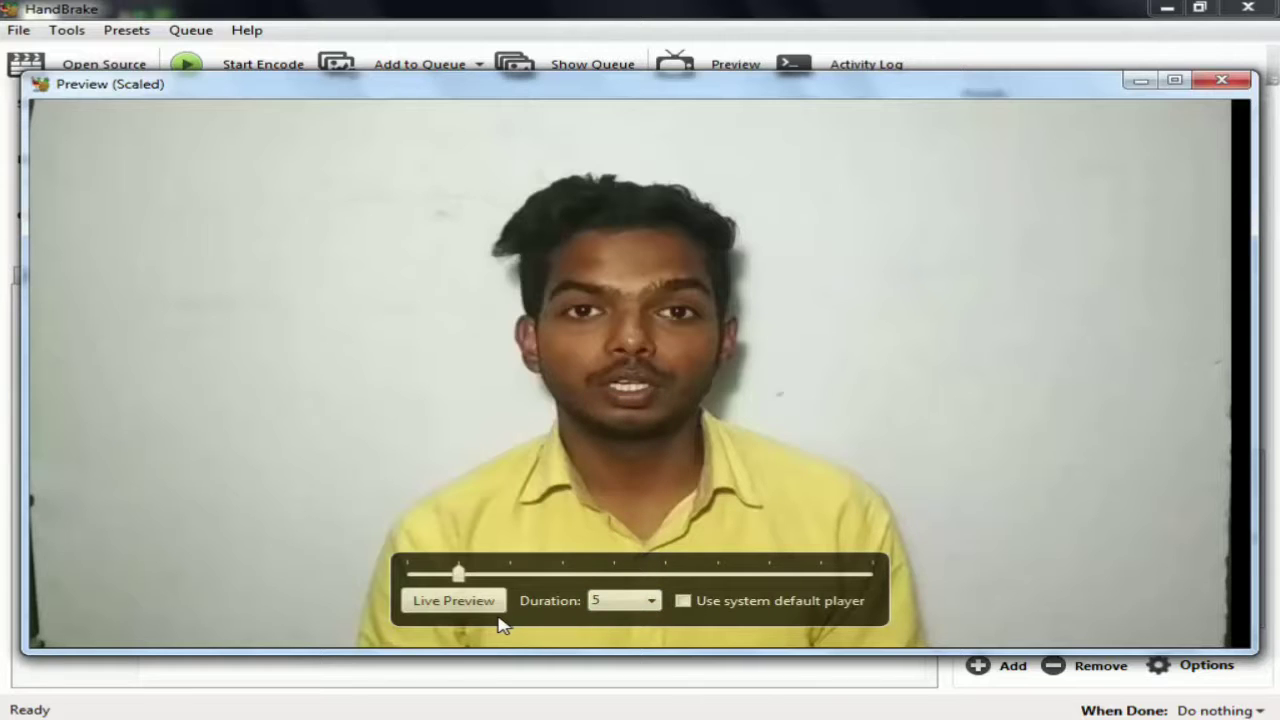
pyautogui.click(450, 601)
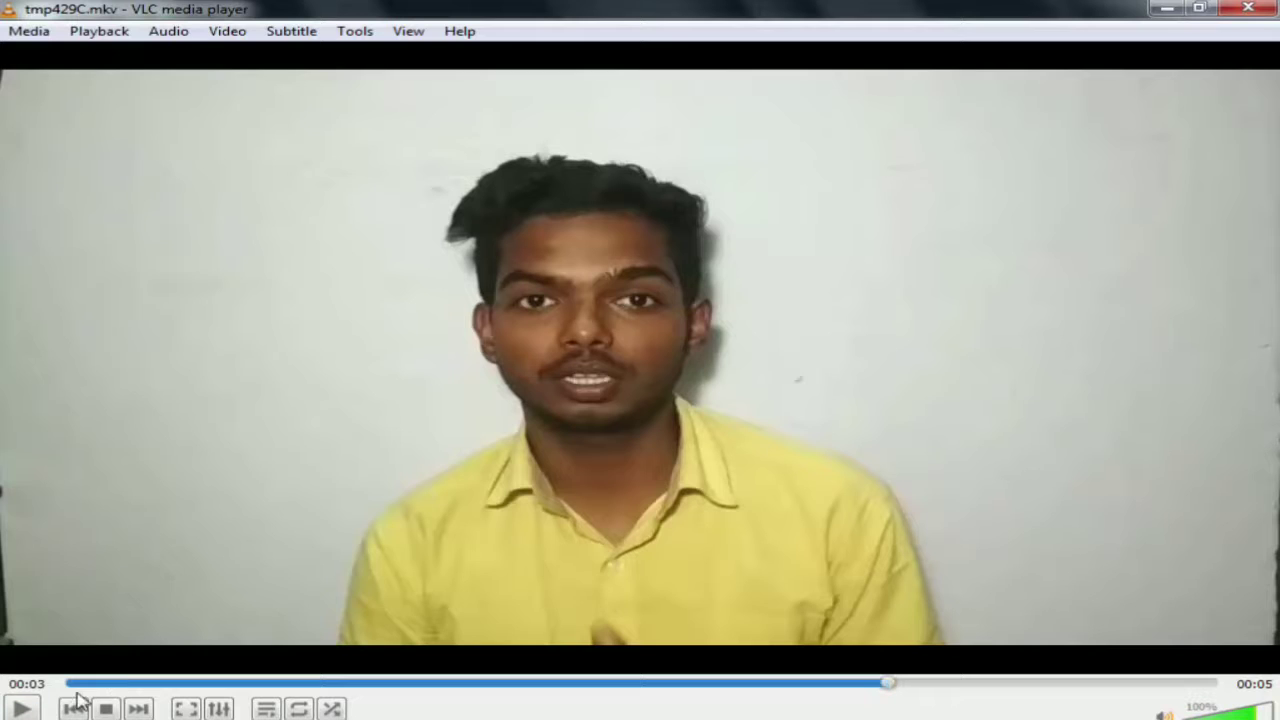
# - Replay the live preview clip from its beginning in VLC media player, and close the player and the preview window
pyautogui.click(62, 684)
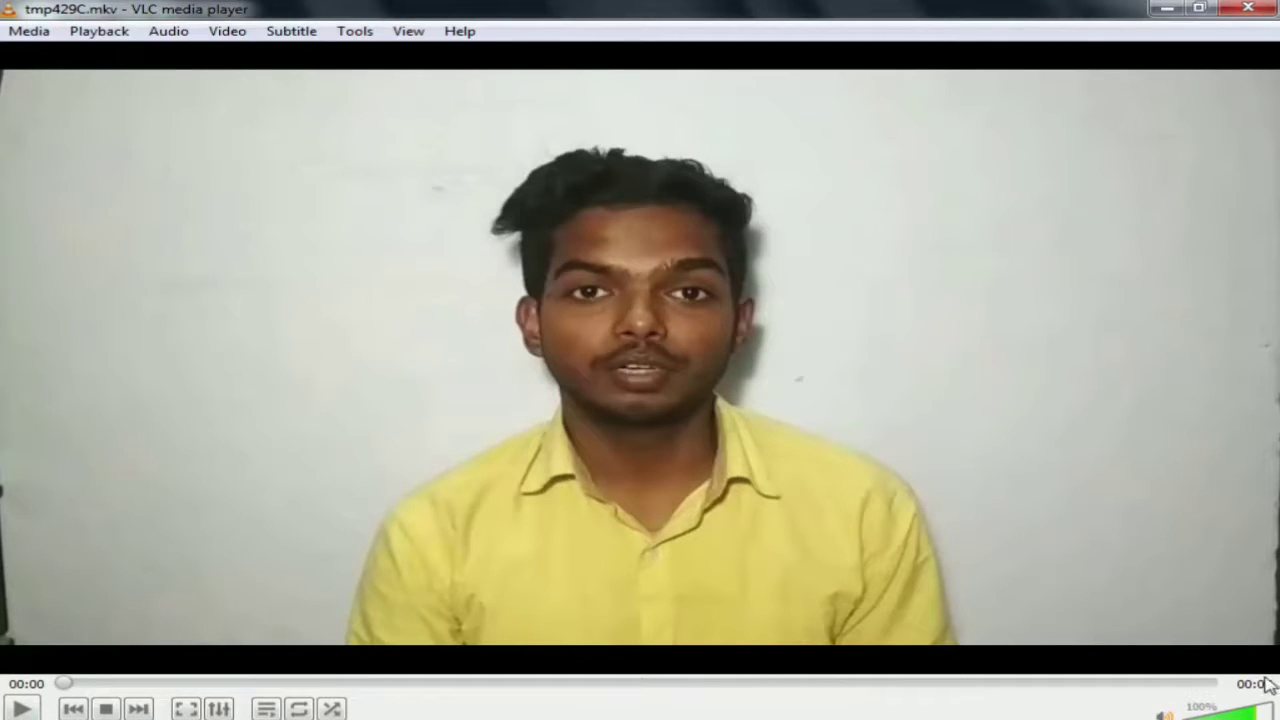
pyautogui.click(20, 709)
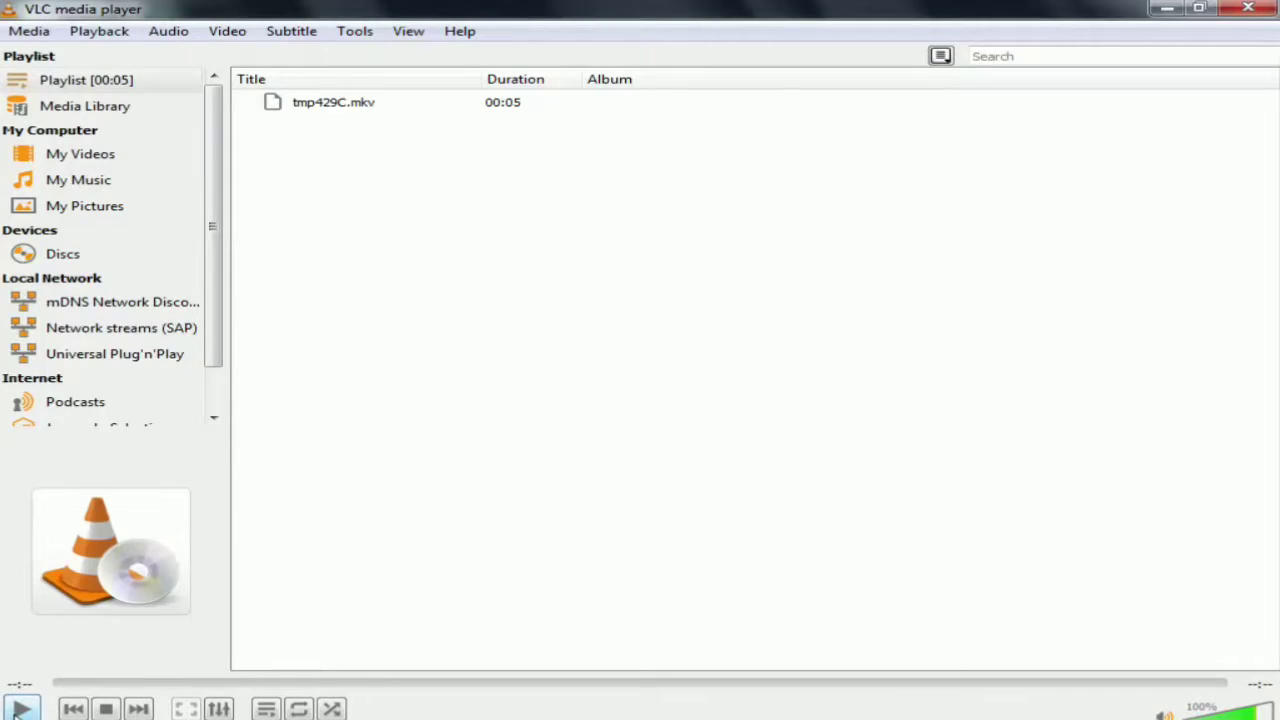
pyautogui.click(20, 709)
pyautogui.click(1248, 9)
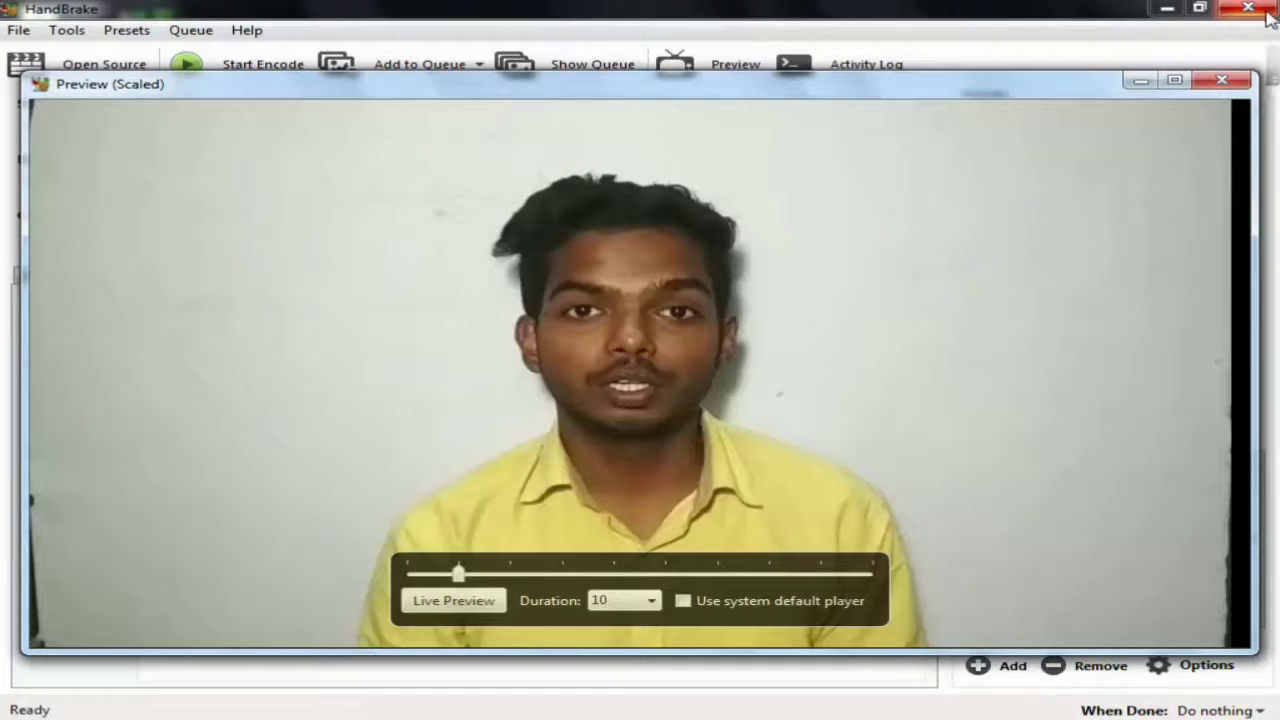
pyautogui.click(1224, 81)
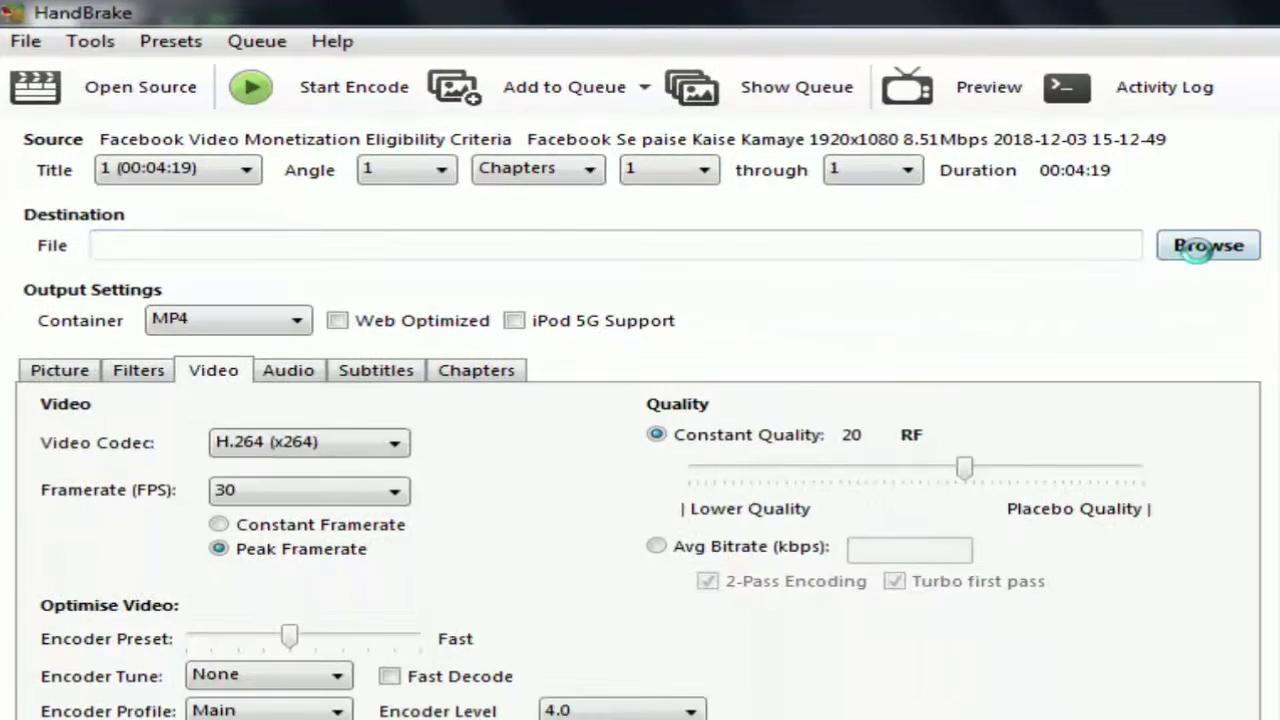
# - Set the output destination to an MP4 file named Test on the Desktop
pyautogui.click(1210, 246)
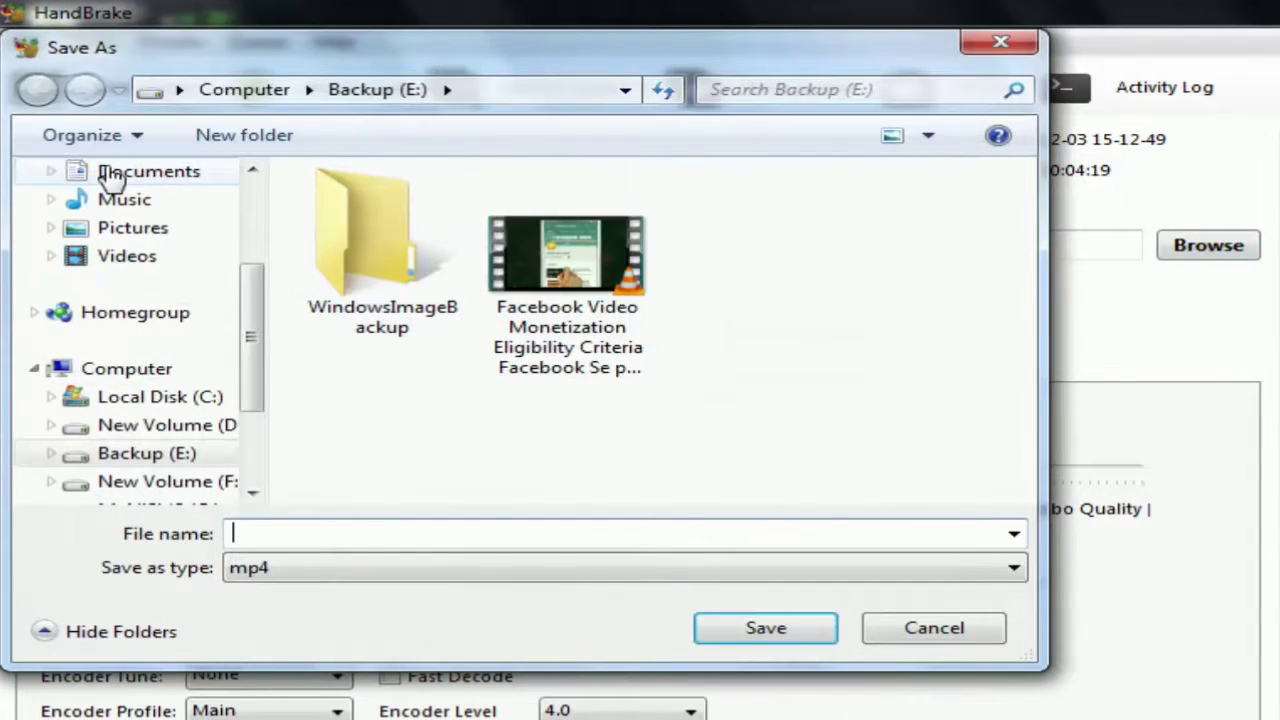
pyautogui.click(311, 534)
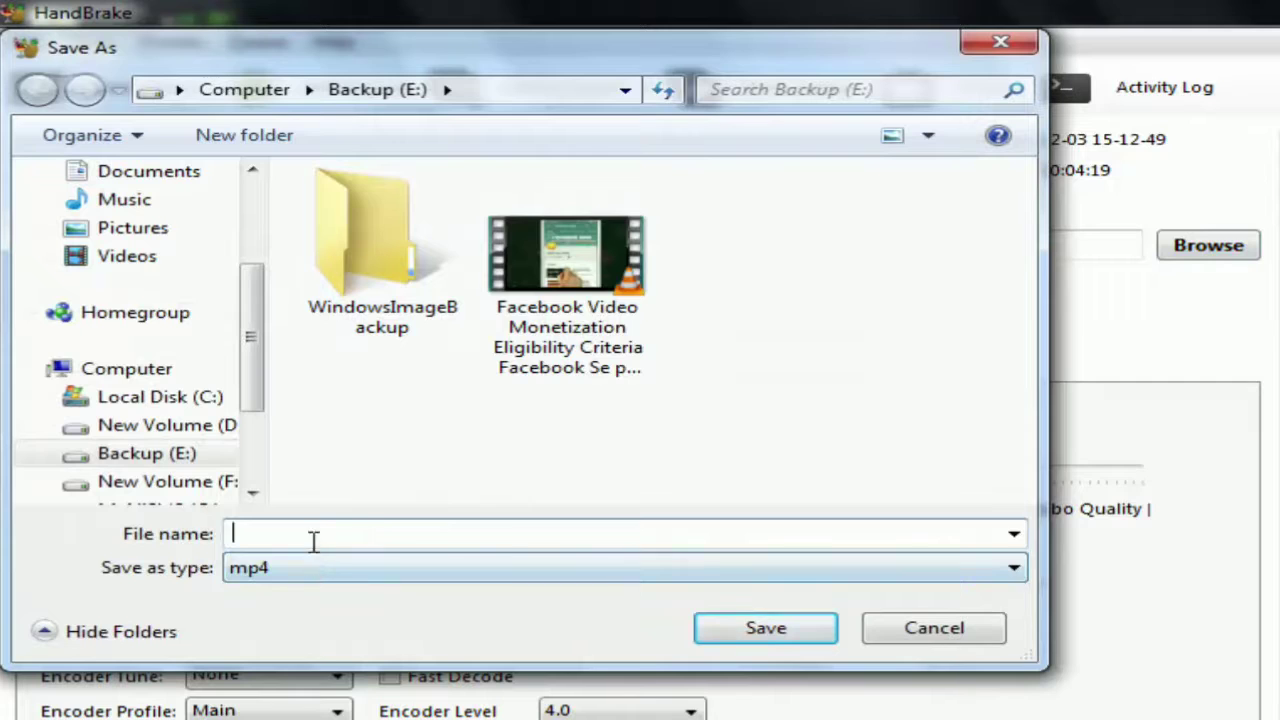
pyautogui.scroll(5, 230, 337)
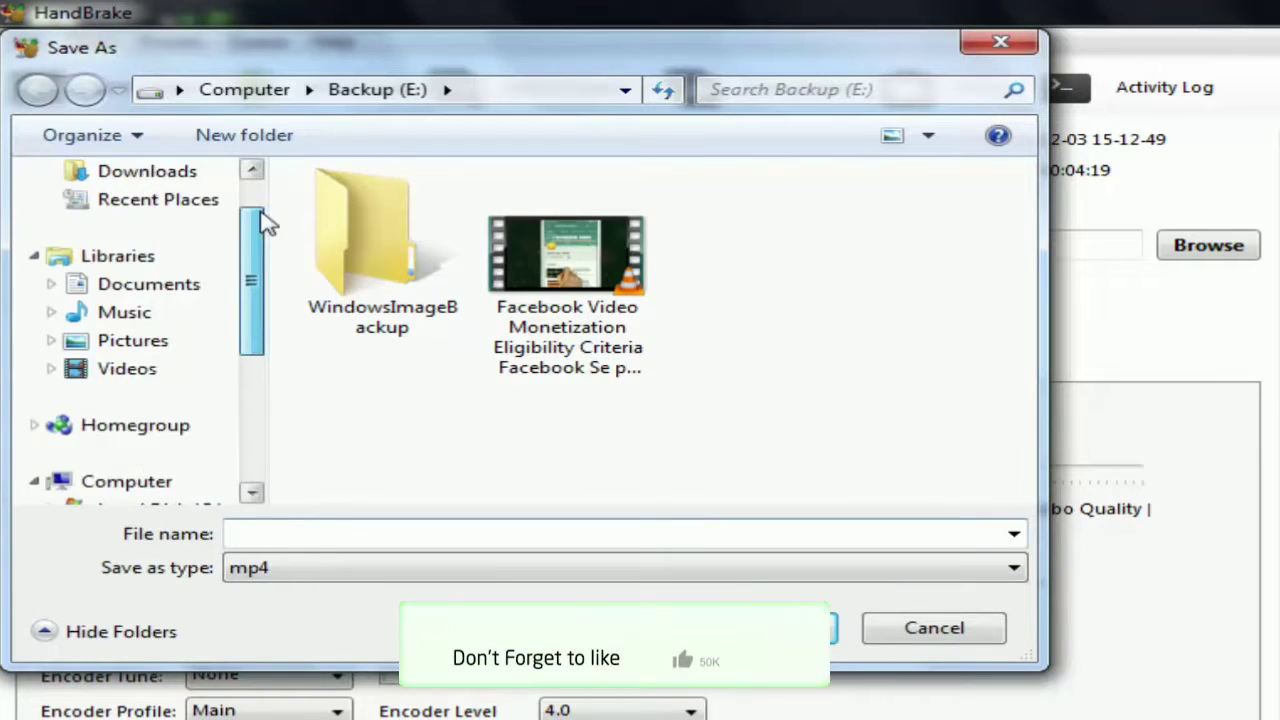
pyautogui.click(140, 212)
pyautogui.click(310, 536)
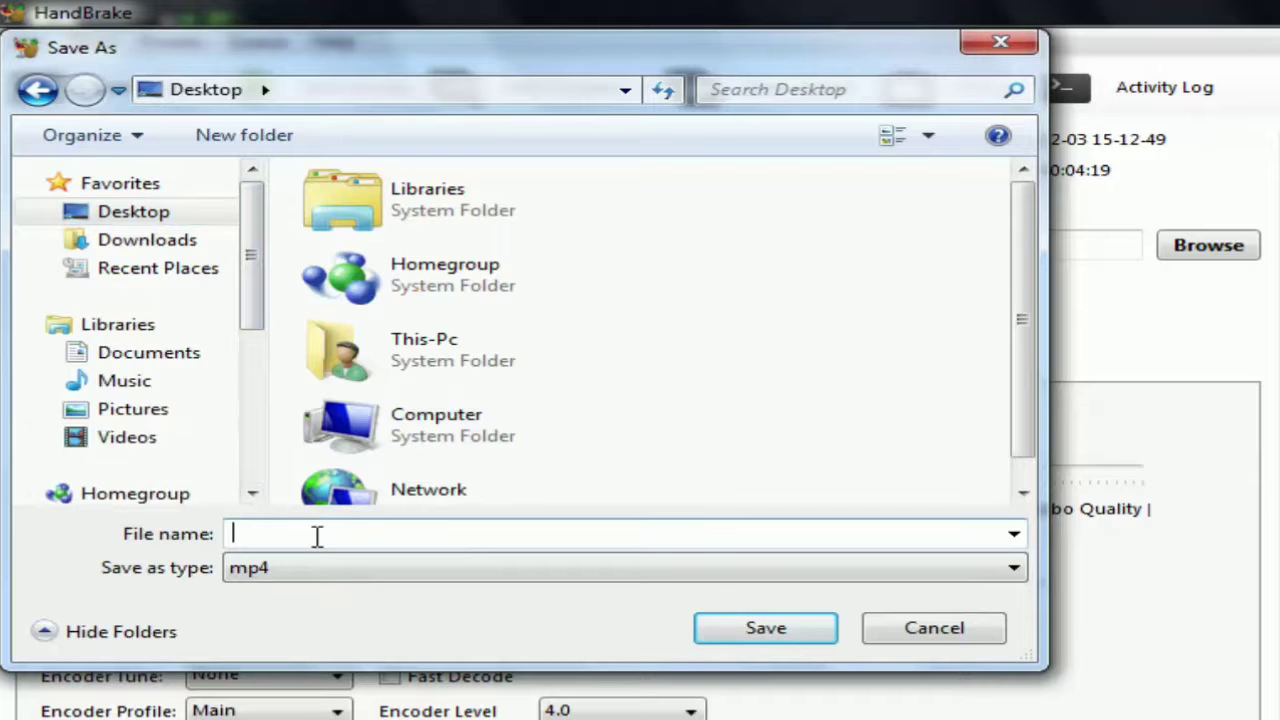
pyautogui.write('Test')
pyautogui.click(765, 628)
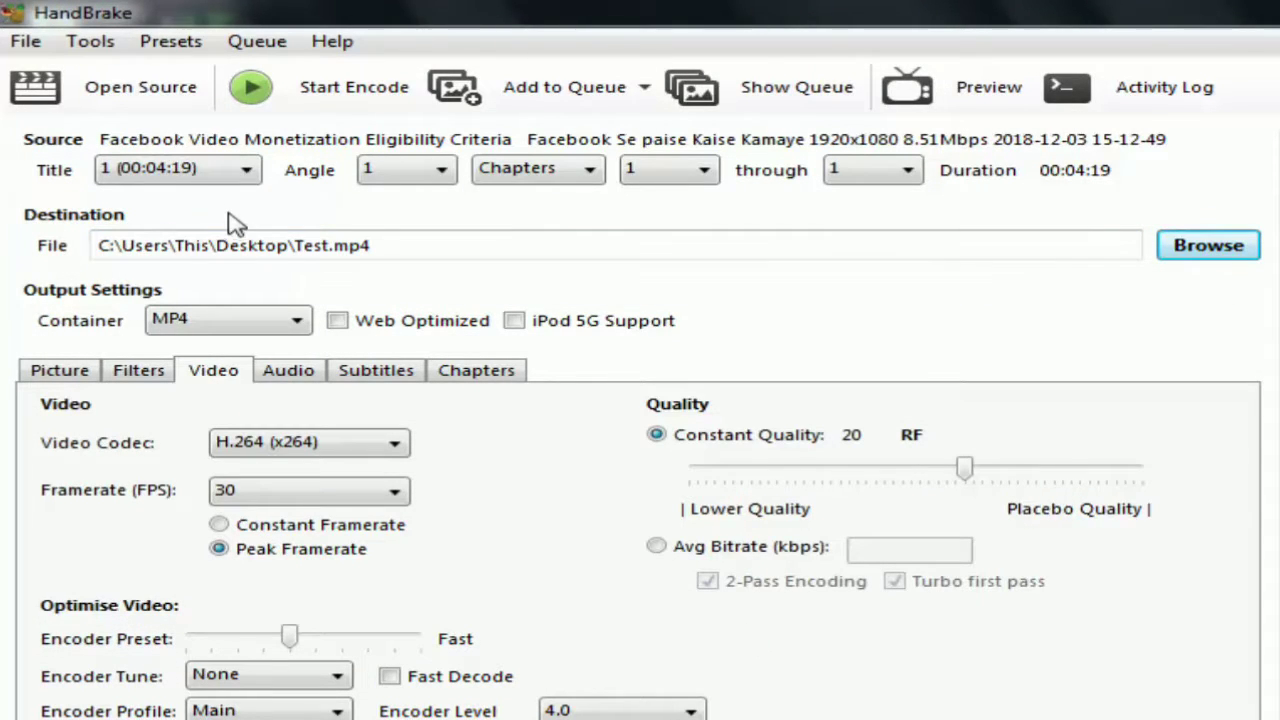
# - Start encoding the video and minimize HandBrake once the queue is finished
pyautogui.click(333, 104)
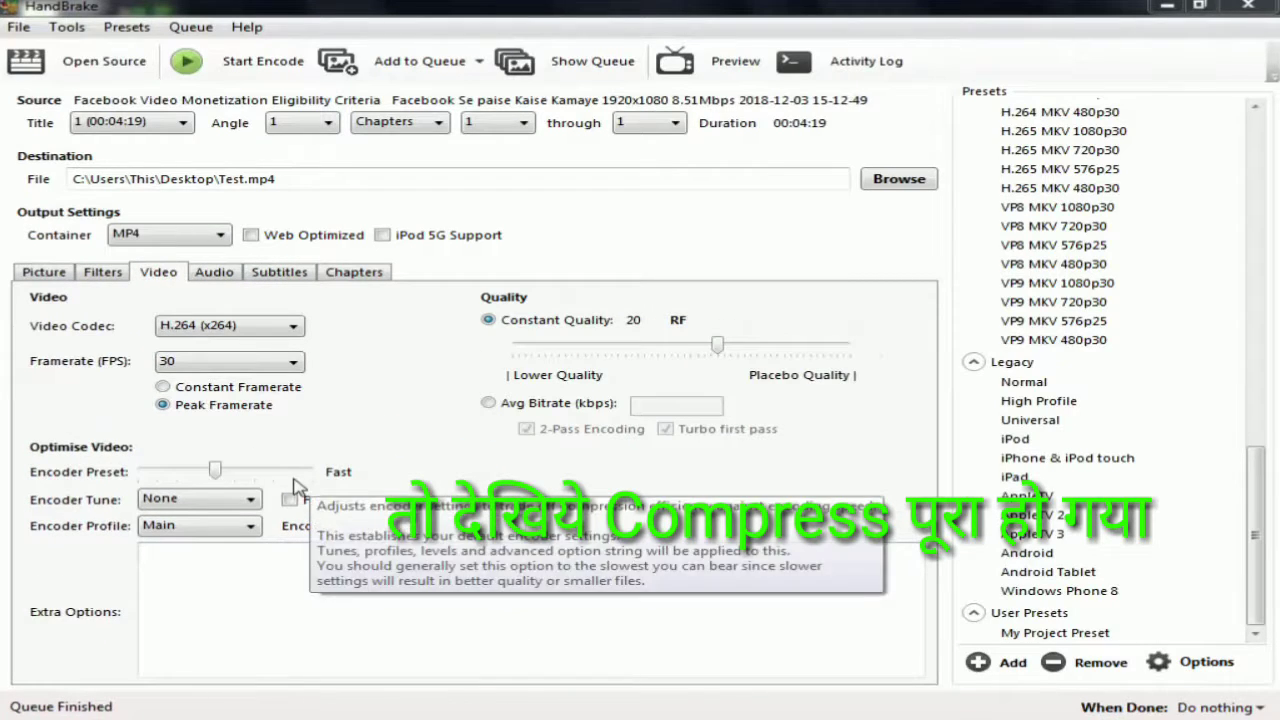
pyautogui.click(1166, 6)
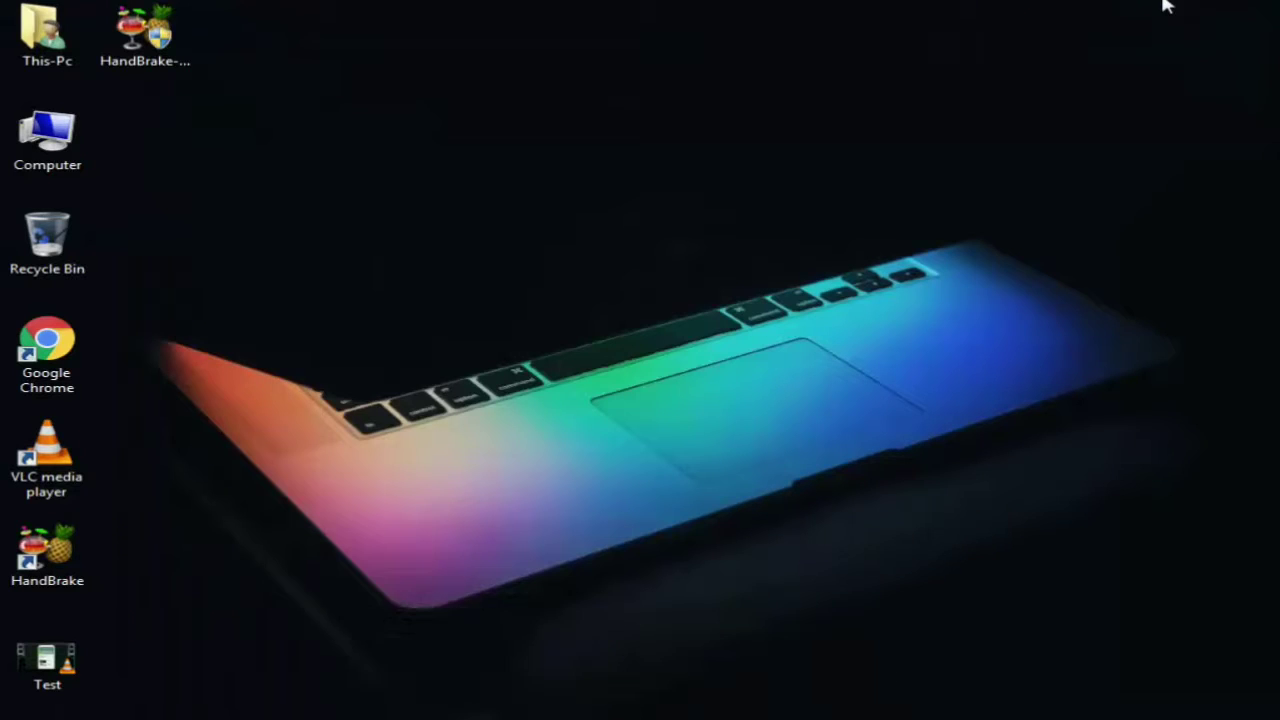
# - Refresh the desktop and move the encoded Test file away from the column of icons
pyautogui.rightClick(312, 293)
pyautogui.click(394, 356)
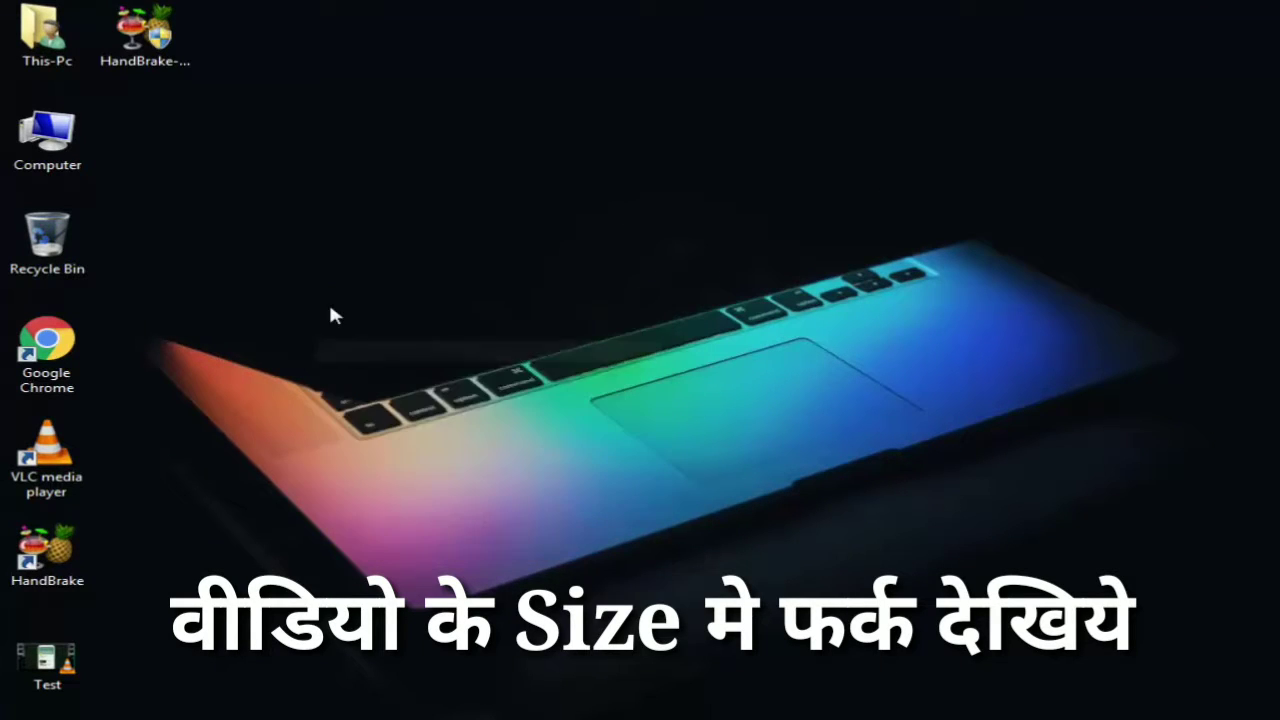
pyautogui.rightClick(328, 303)
pyautogui.click(408, 365)
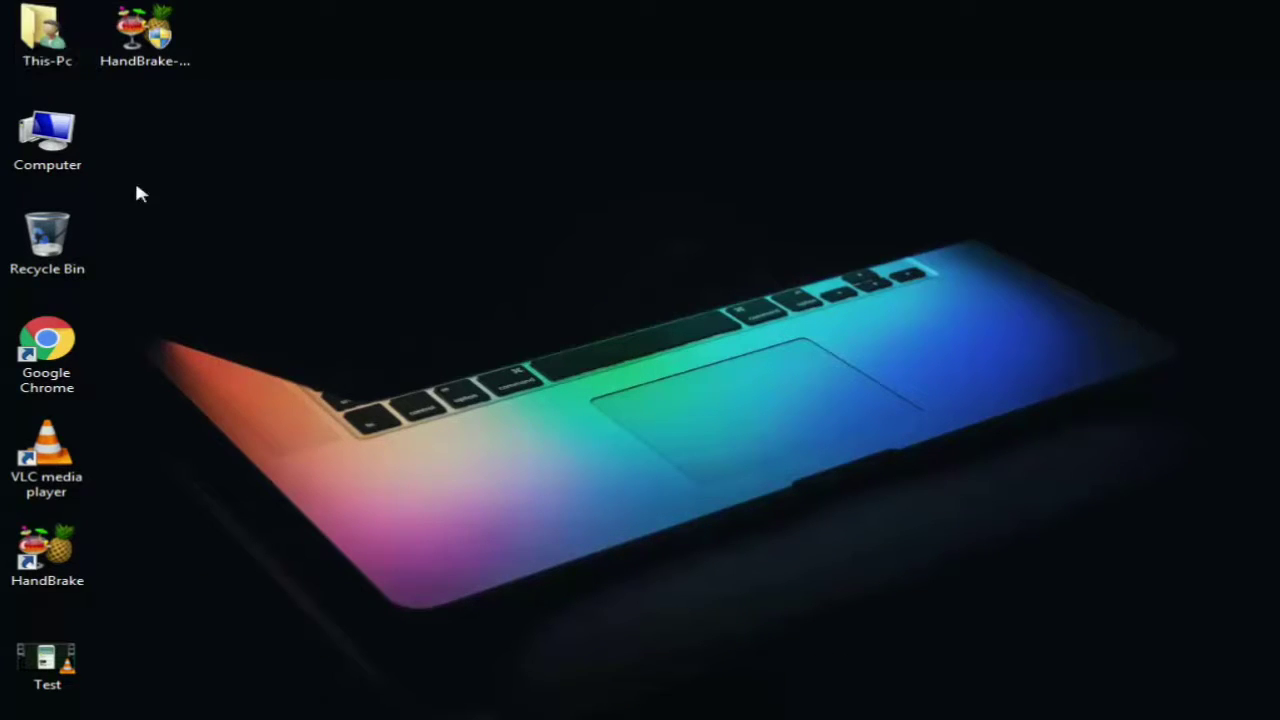
pyautogui.moveTo(47, 662); pyautogui.dragTo(375, 318)
# - Play Test.mp4 in a reduced VLC media player window, skip to about 0:35 and minimize the player
pyautogui.click(571, 343)
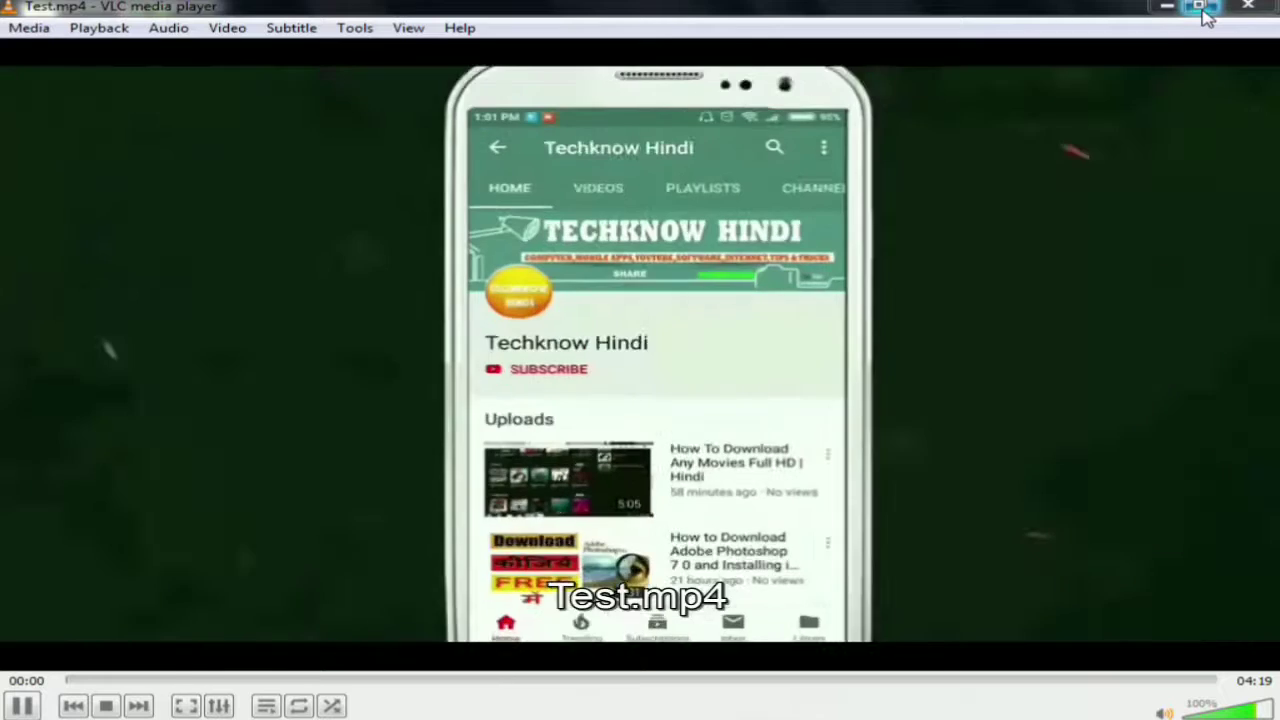
pyautogui.click(1203, 10)
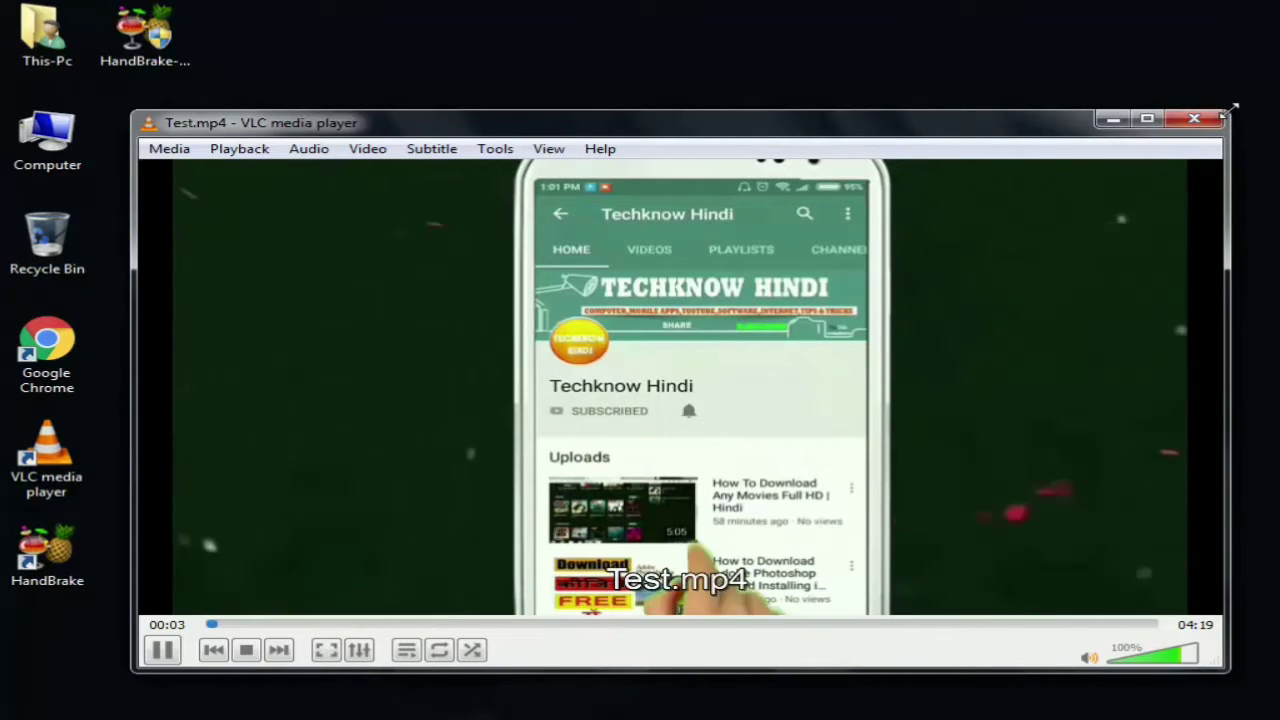
pyautogui.moveTo(1235, 116); pyautogui.dragTo(978, 178)
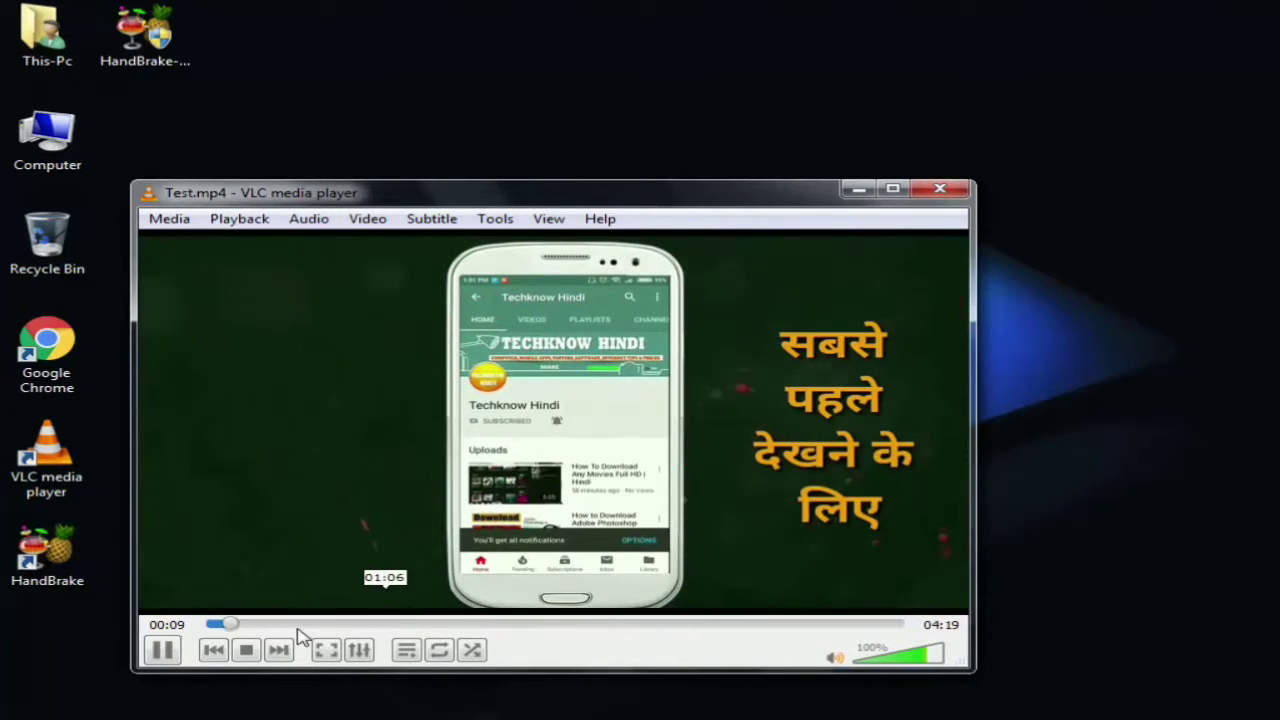
pyautogui.click(297, 624)
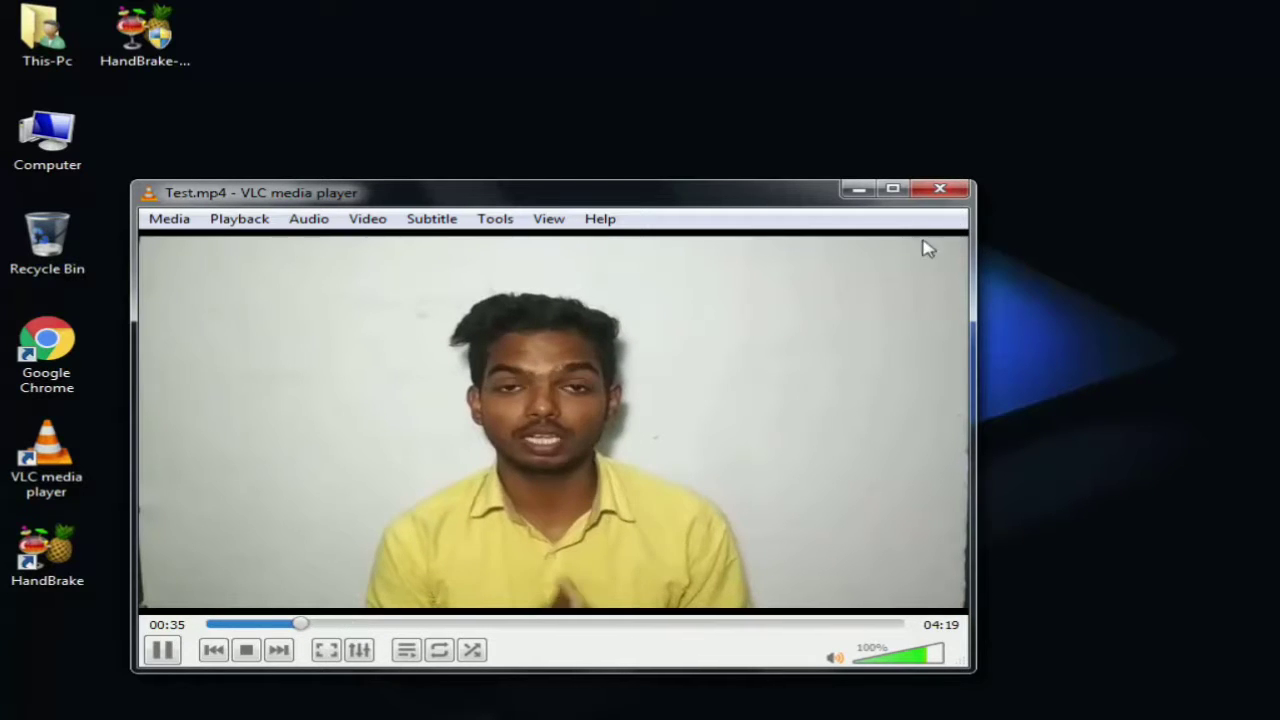
pyautogui.click(866, 190)
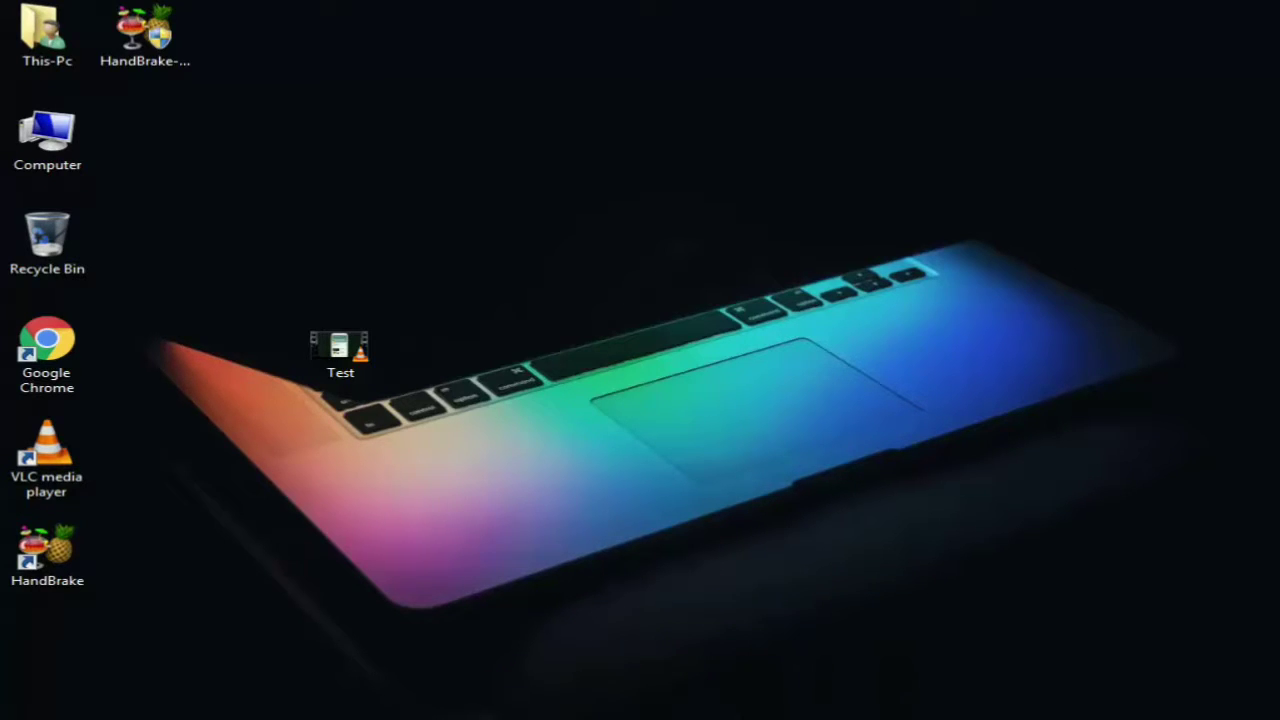
# - Check the quality of Test.mp4 at about 2:01 and 2:47 in VLC media player and close the player
pyautogui.press('space')
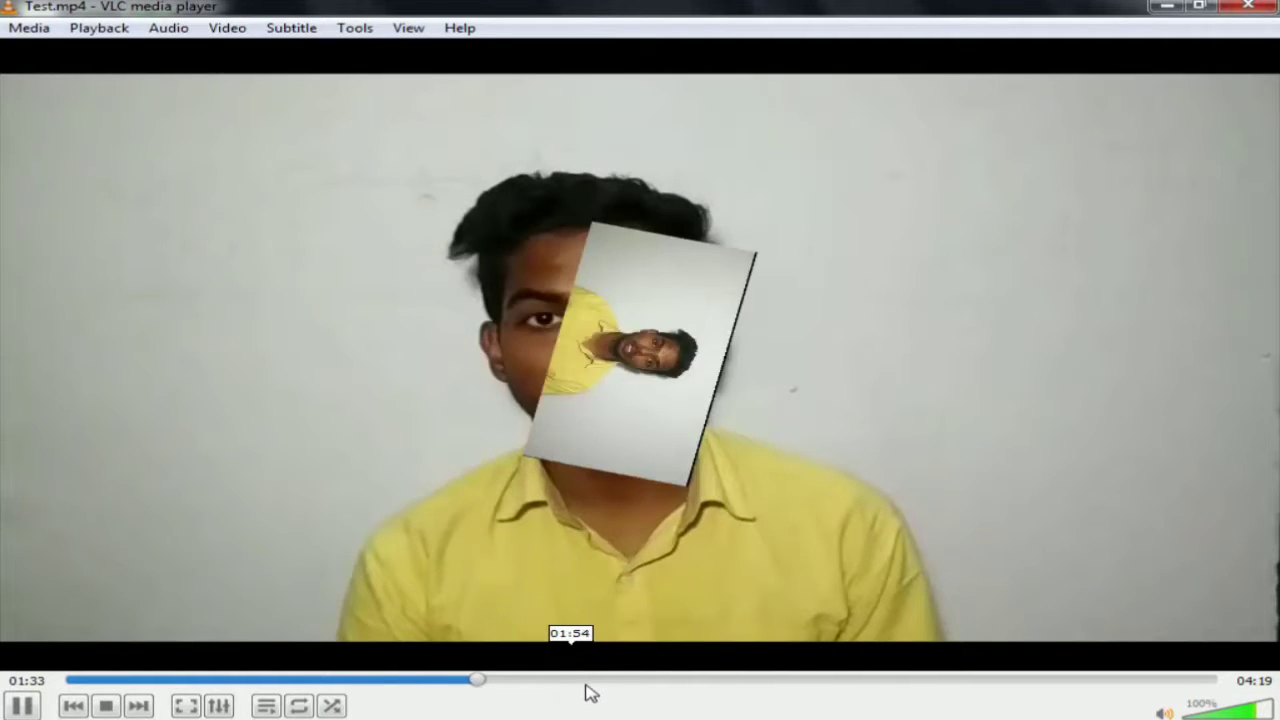
pyautogui.click(606, 685)
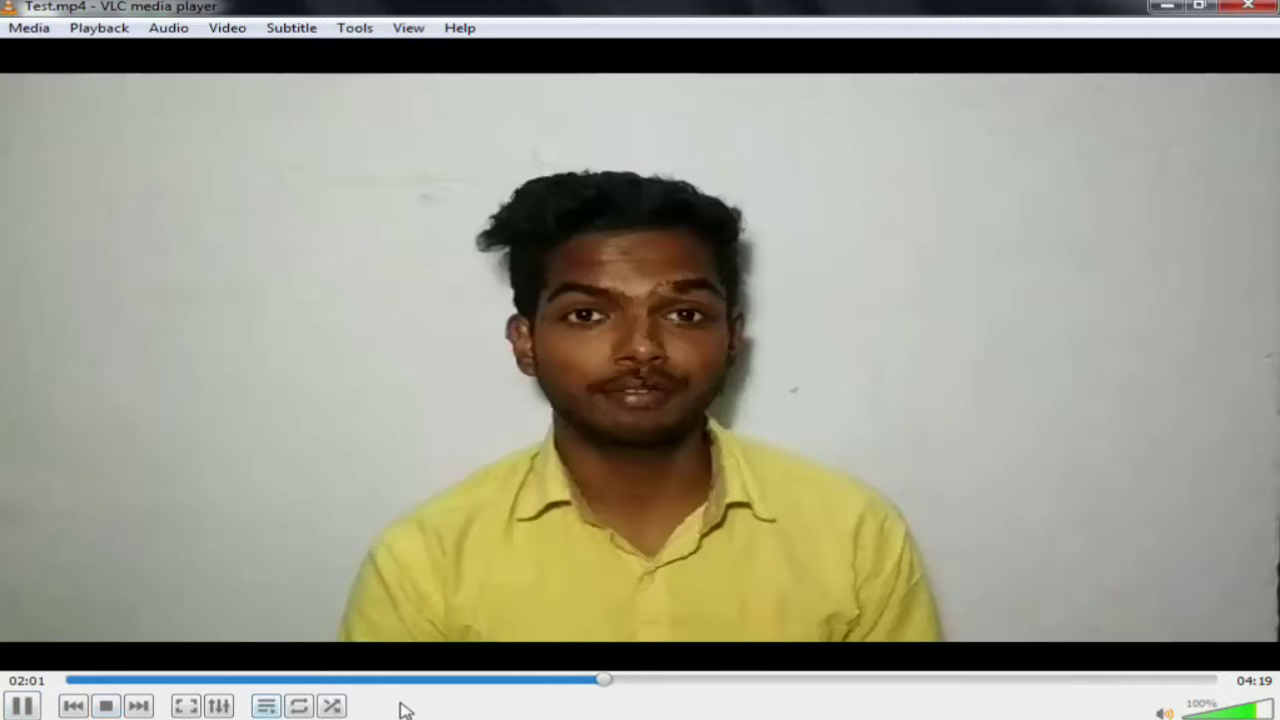
pyautogui.press('space')
pyautogui.press('super+d')
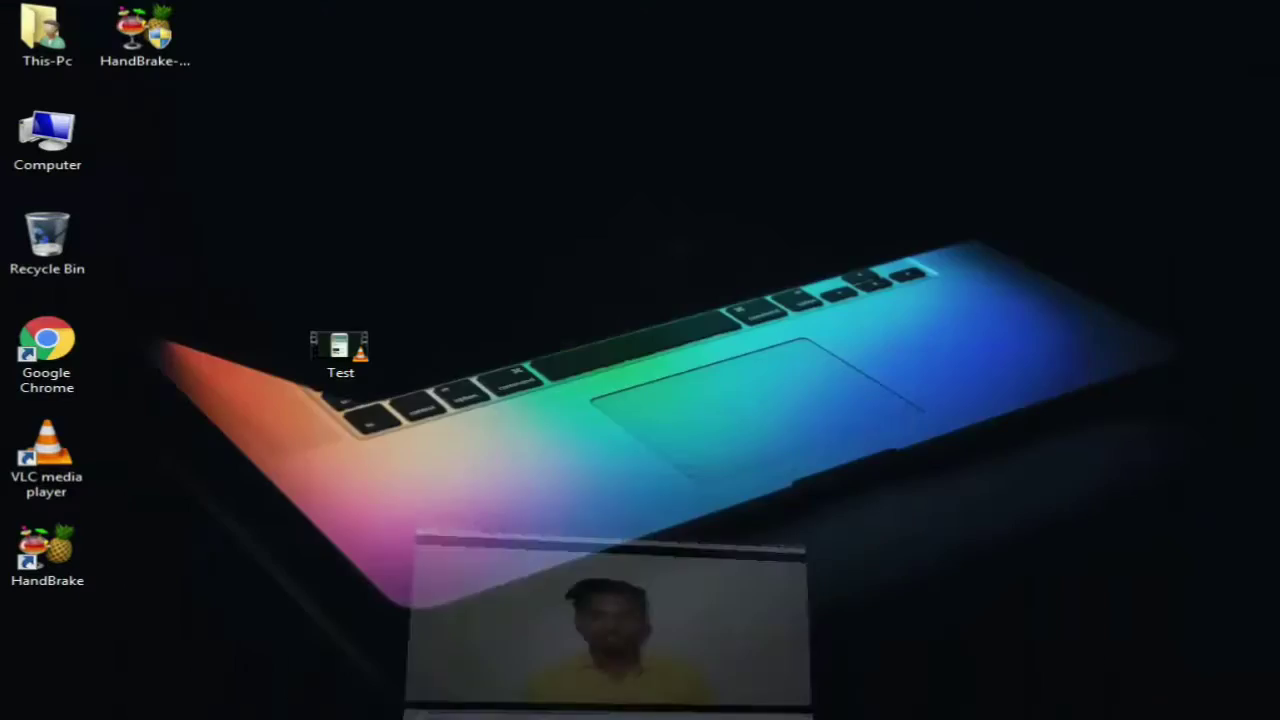
pyautogui.press('super+d')
pyautogui.press('space')
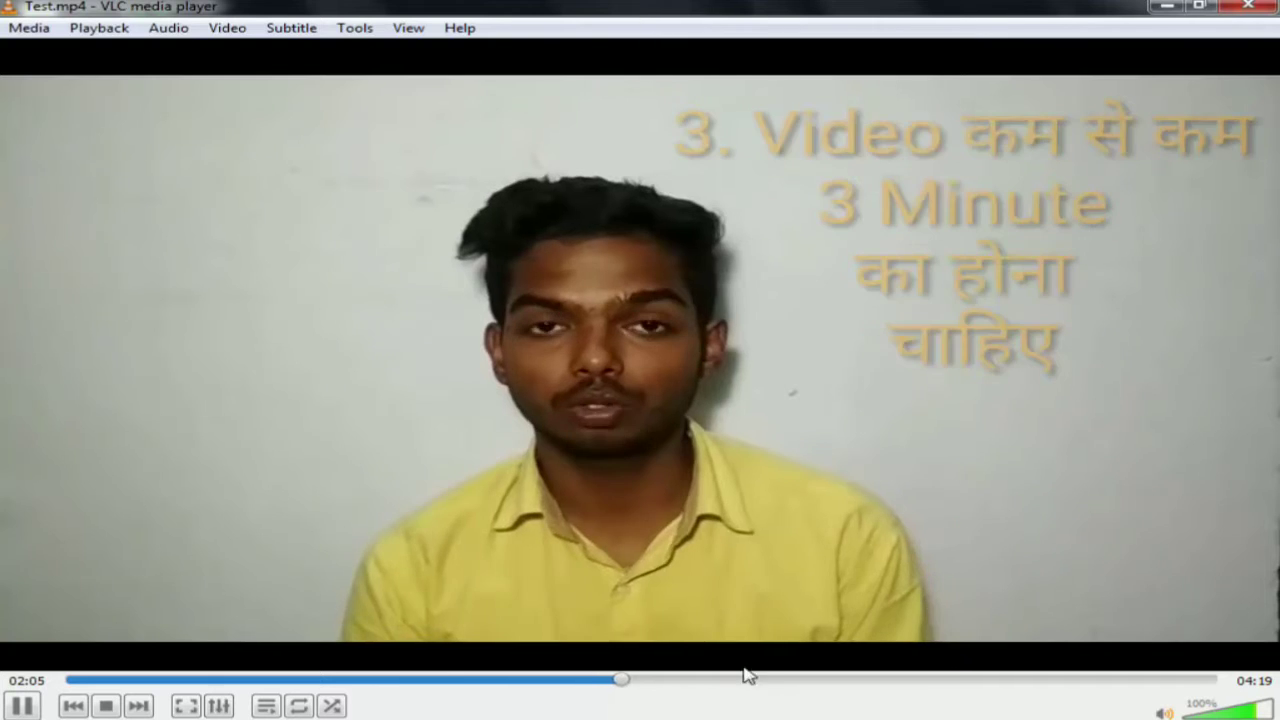
pyautogui.click(810, 680)
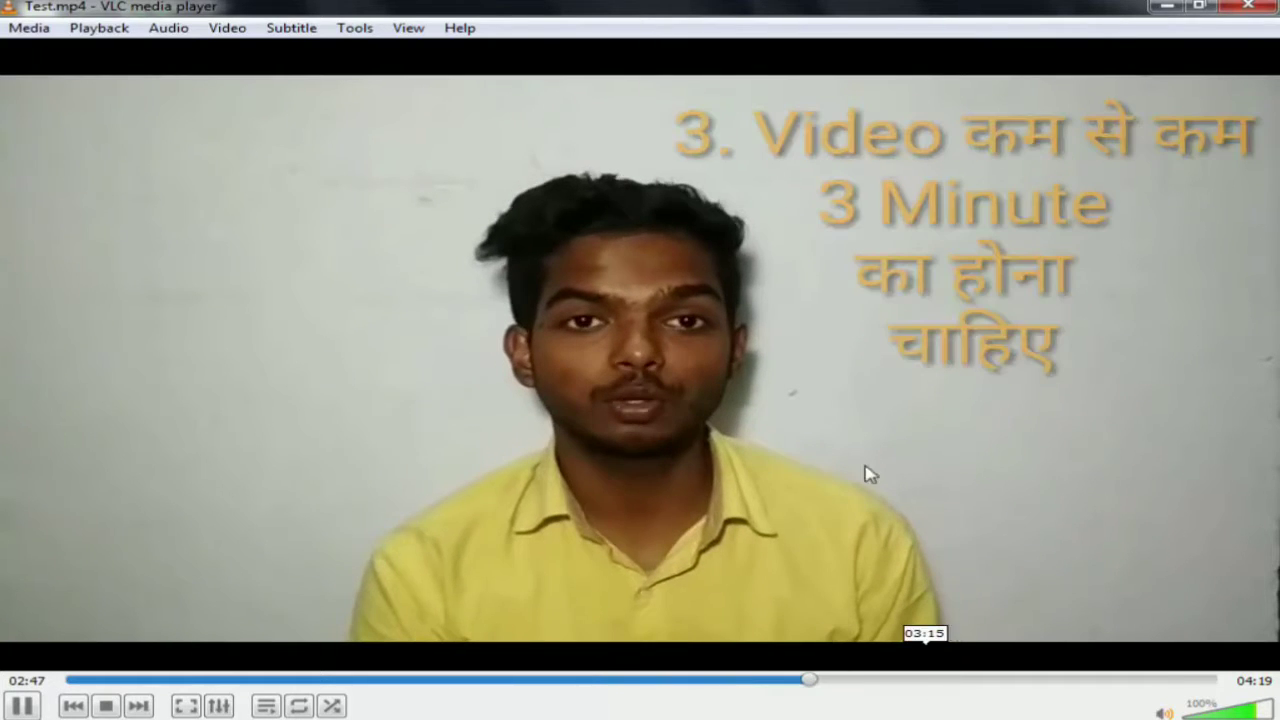
pyautogui.click(1257, 8)
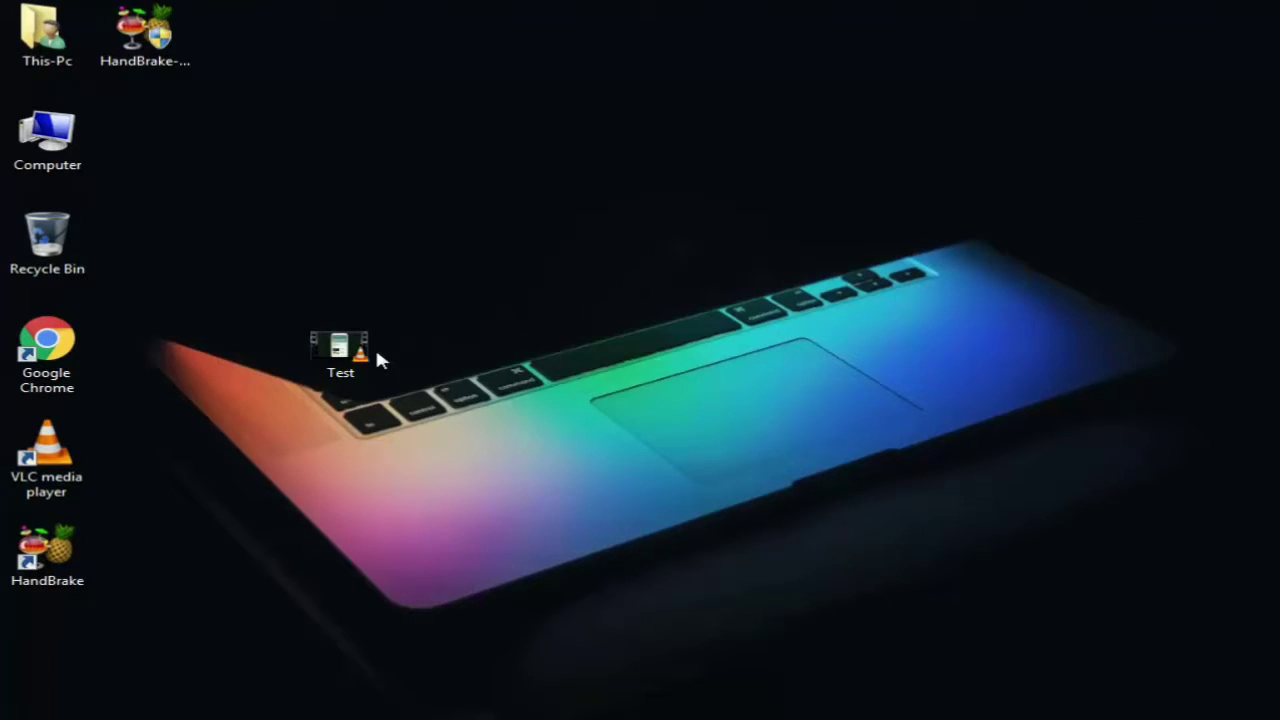
# - Check the file size of the encoded Test video on the desktop in its properties and close them
pyautogui.rightClick(350, 345)
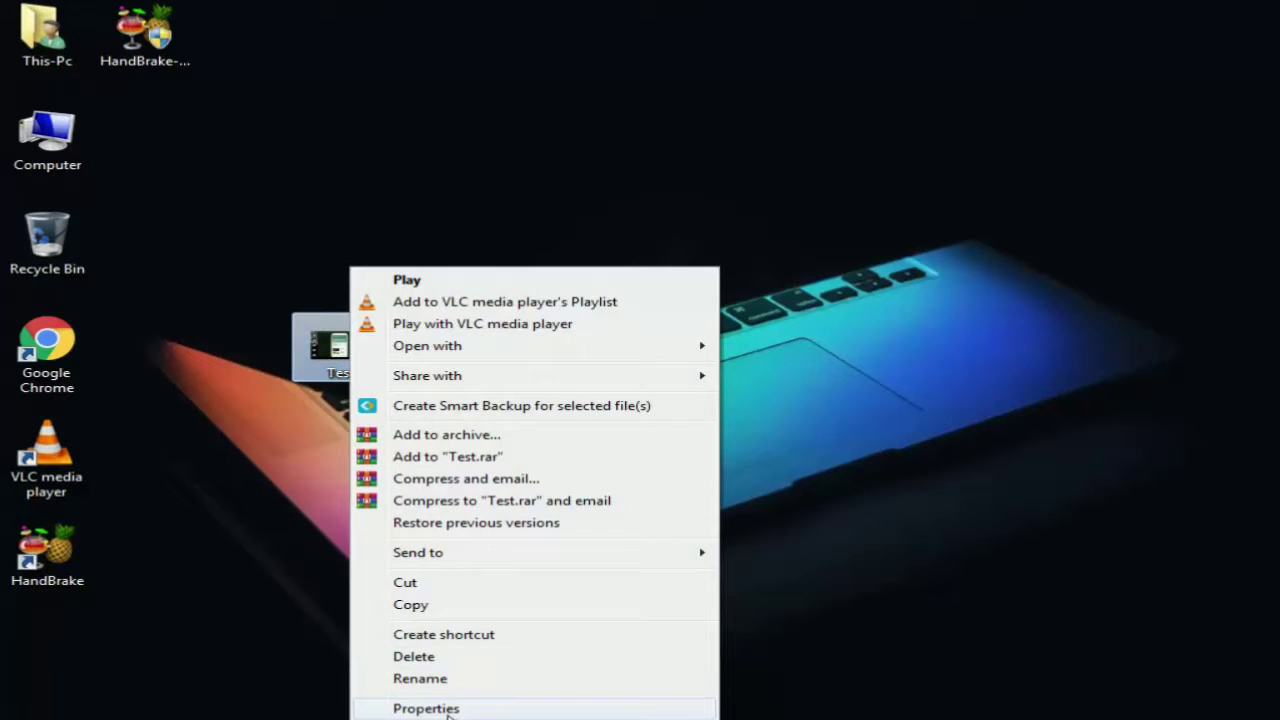
pyautogui.click(448, 708)
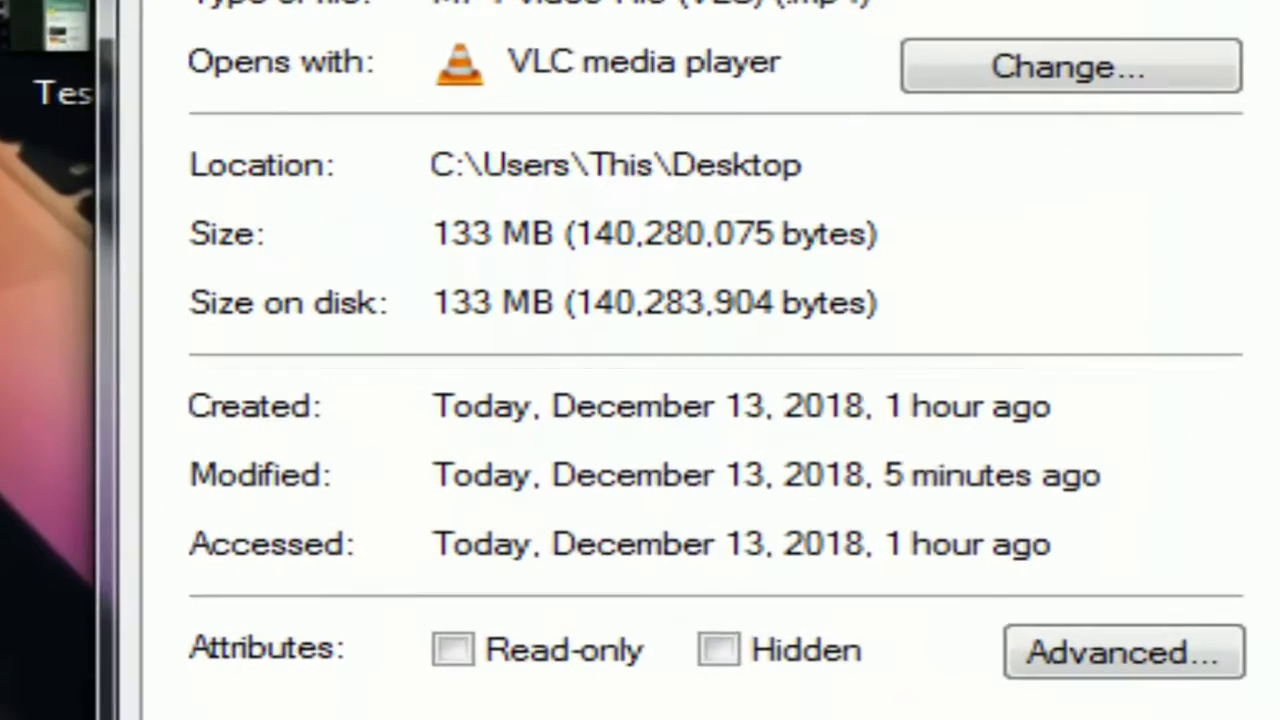
pyautogui.moveTo(497, 244); pyautogui.dragTo(414, 240)
pyautogui.click(509, 234)
pyautogui.moveTo(491, 230); pyautogui.dragTo(429, 234)
pyautogui.click(447, 234)
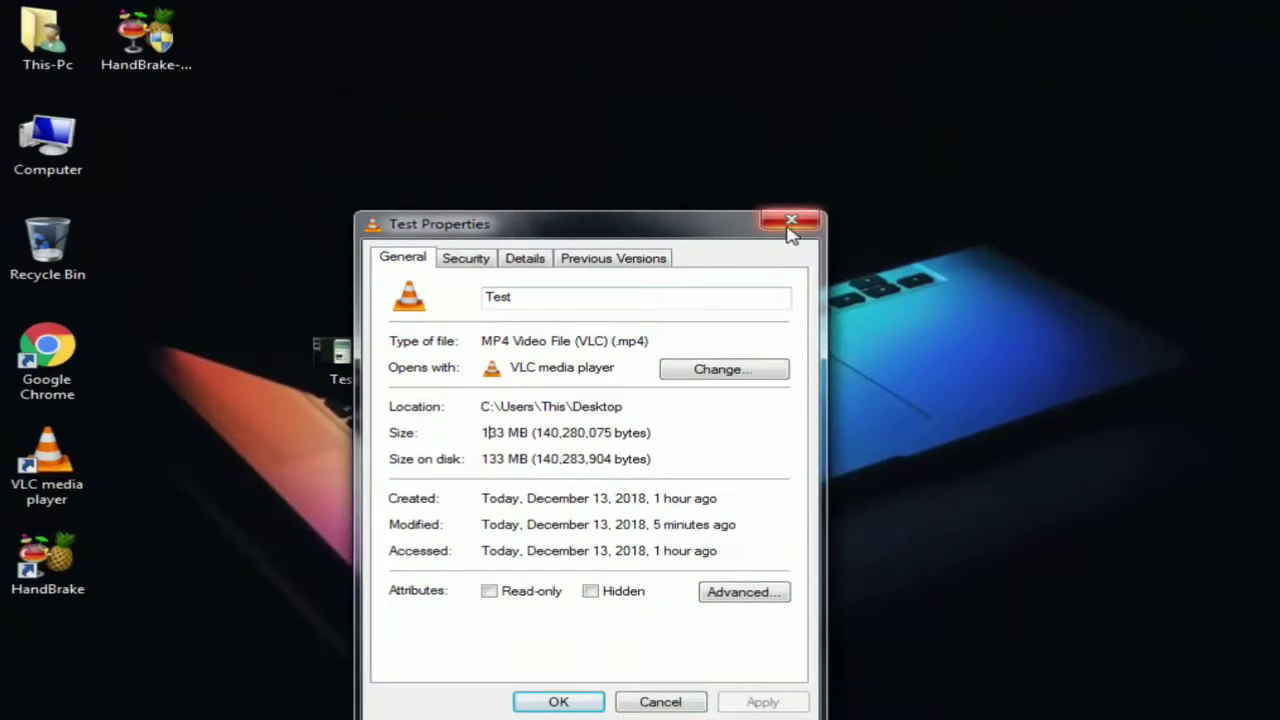
pyautogui.click(790, 224)
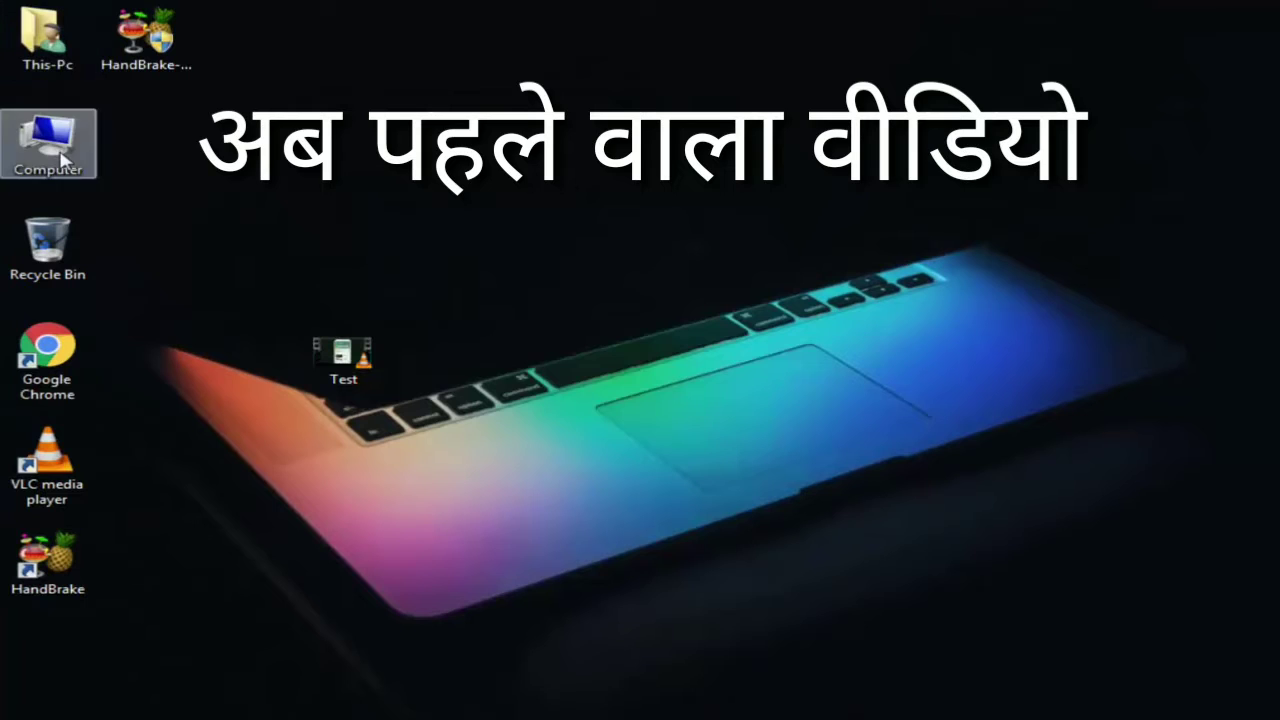
# - Browse to the Backup (E:) drive and select the original Facebook Video Monetization Eligibility Criteria video
pyautogui.click(64, 158)
pyautogui.press('Return')
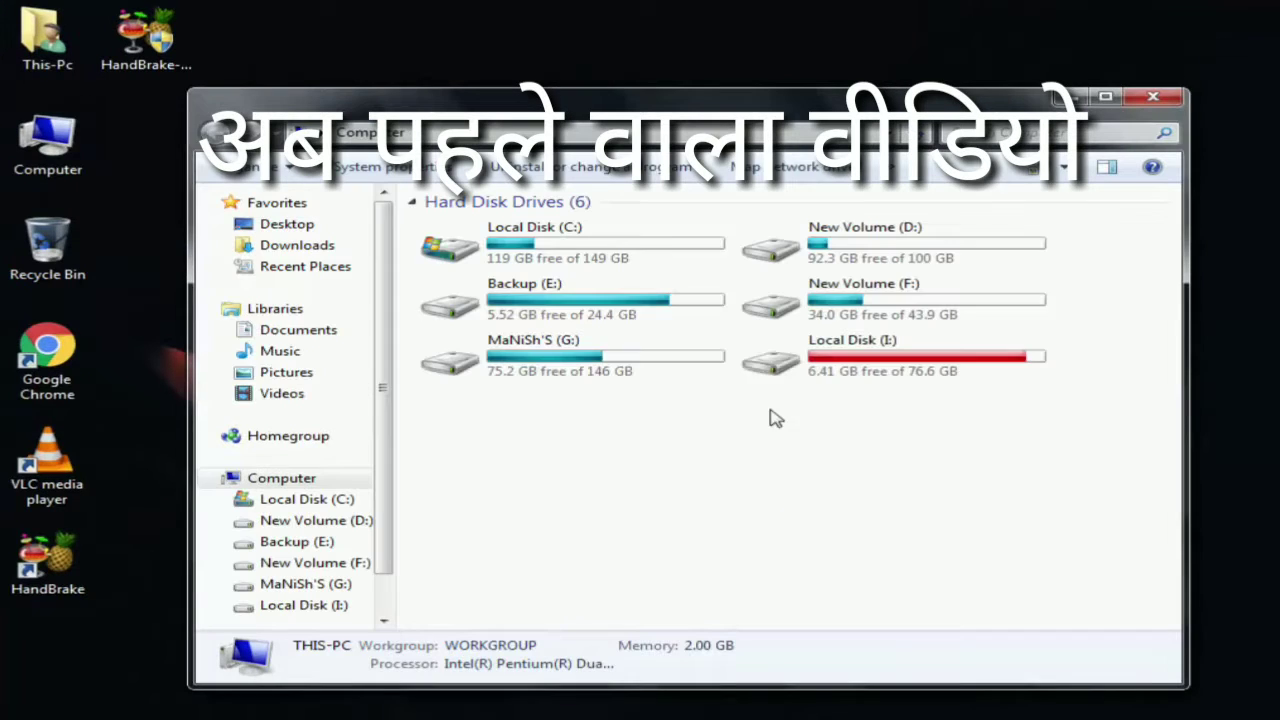
pyautogui.click(813, 260)
pyautogui.doubleClick(566, 306)
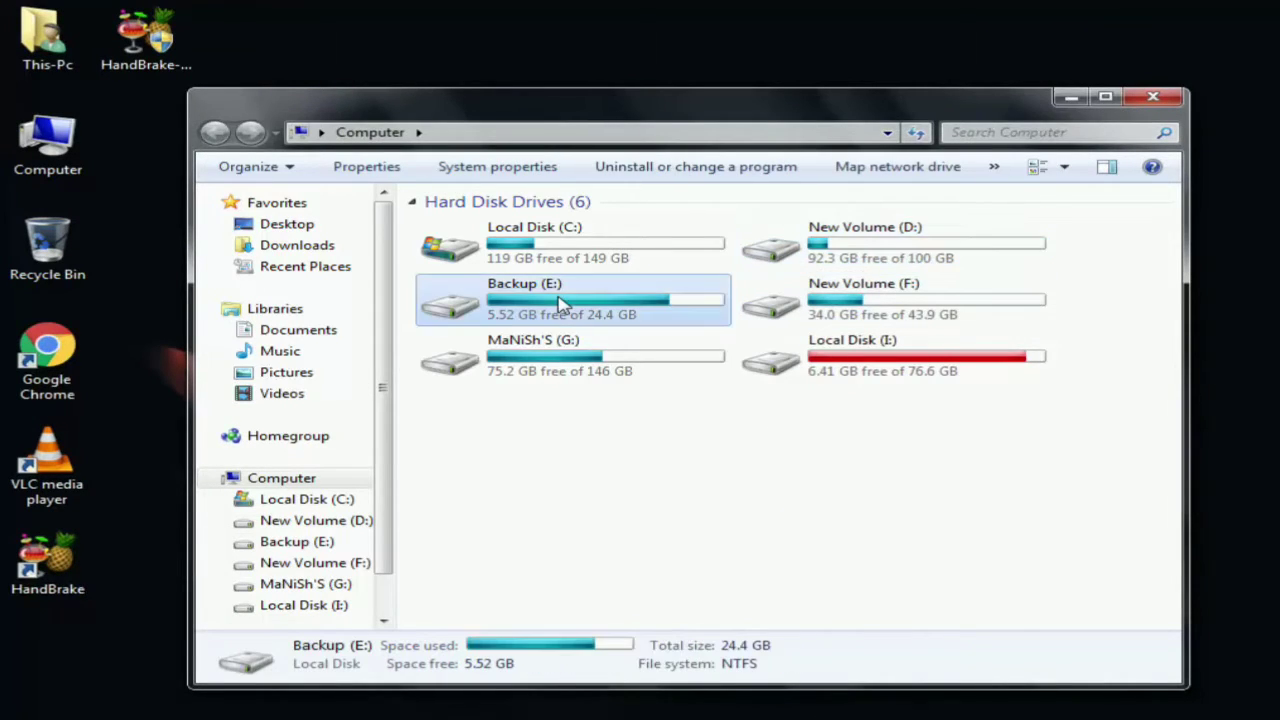
pyautogui.click(958, 265)
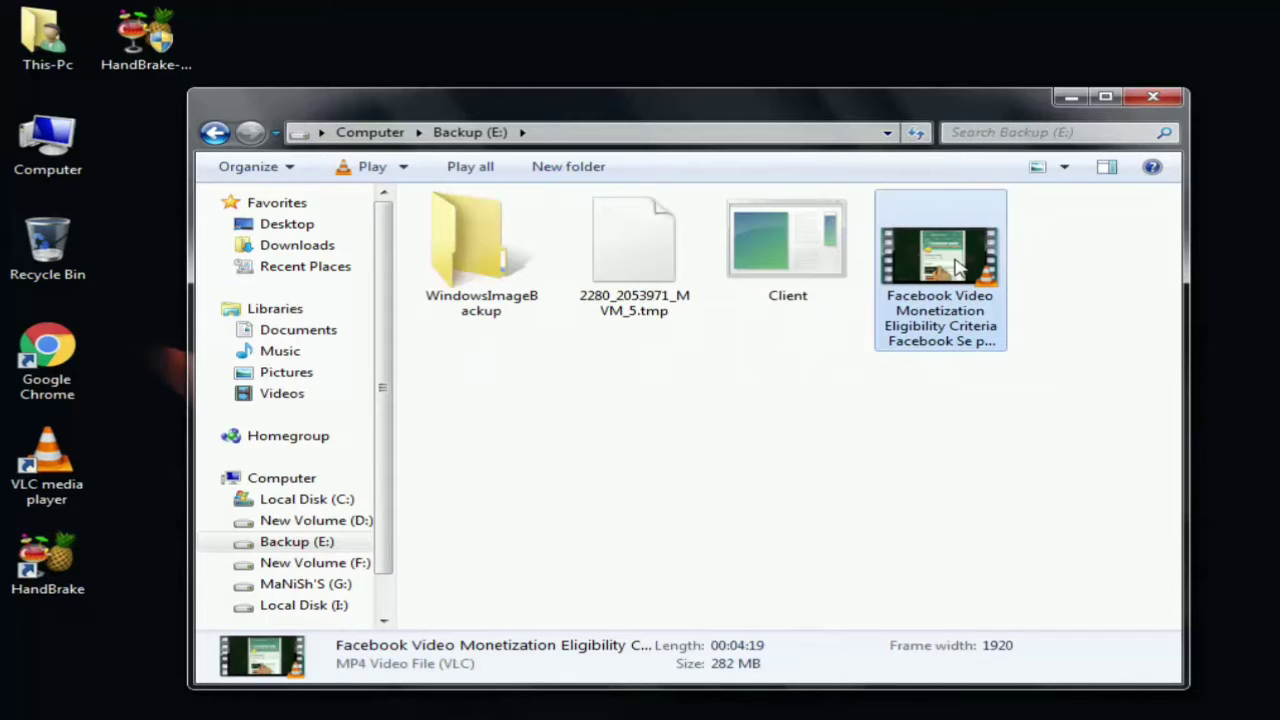
# - Check the original video's file size in its properties for comparison with the encoded file and close them
pyautogui.rightClick(935, 310)
pyautogui.click(690, 710)
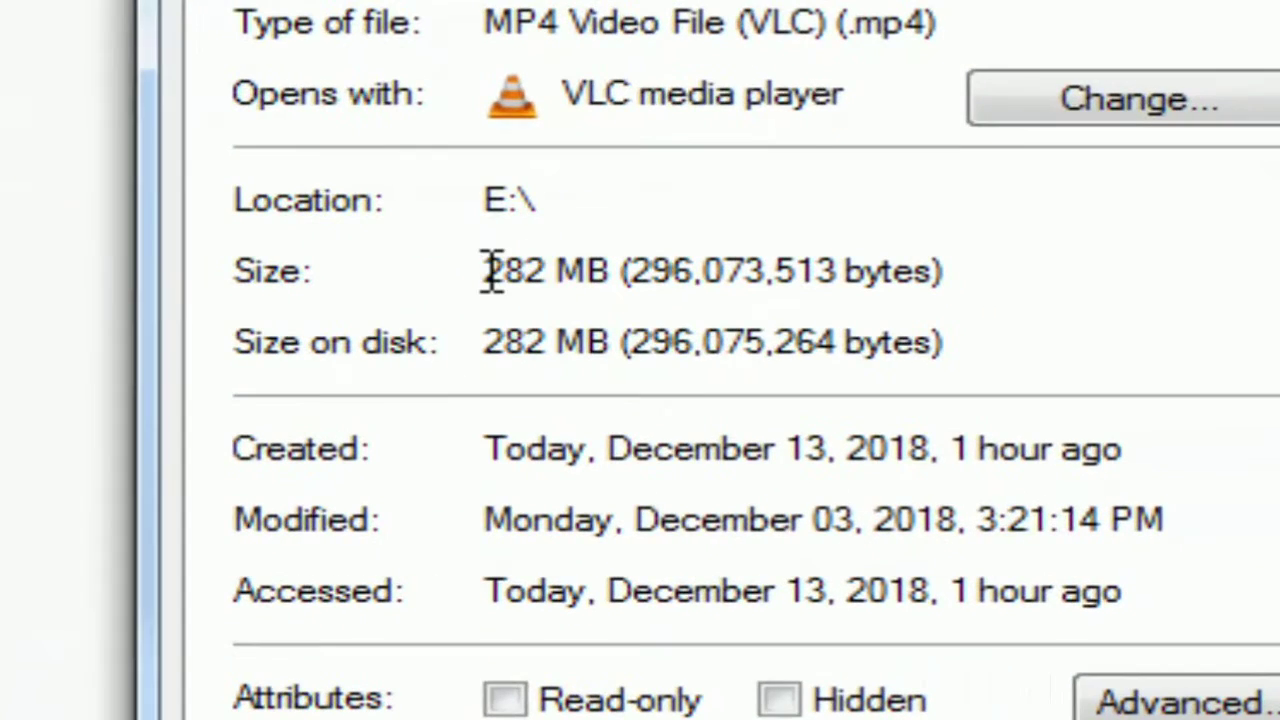
pyautogui.moveTo(780, 372); pyautogui.dragTo(818, 372)
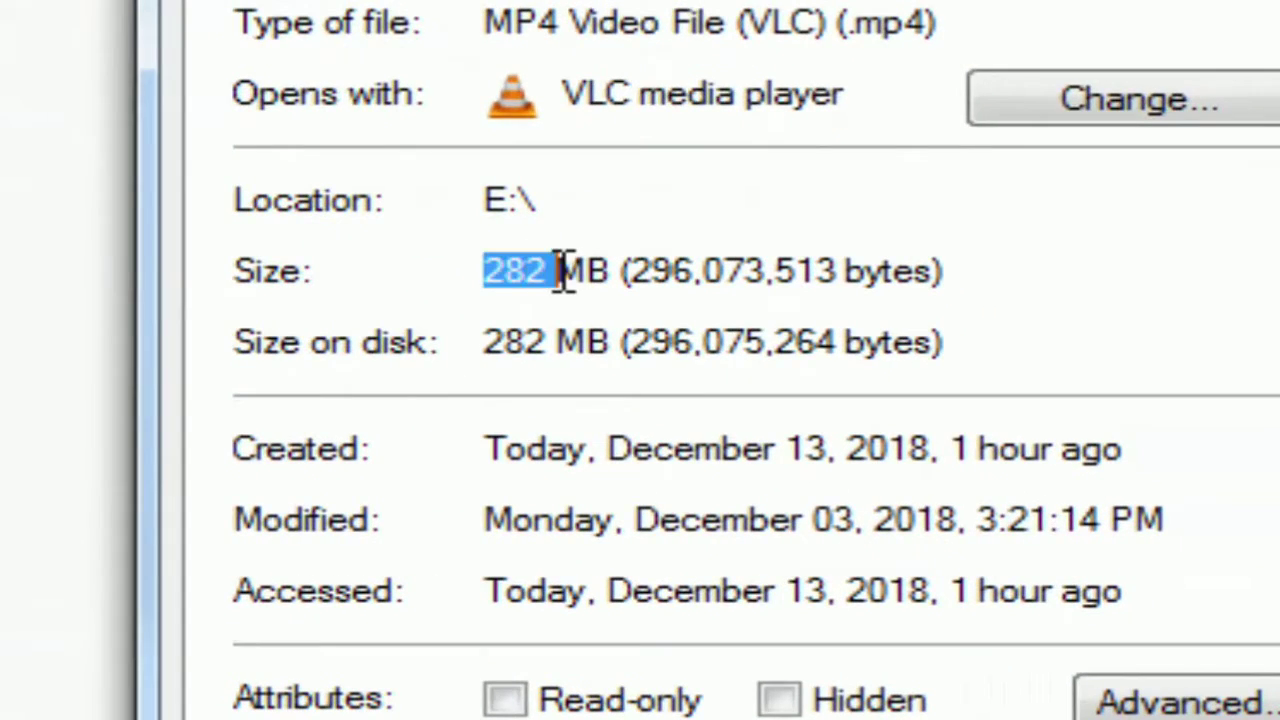
pyautogui.moveTo(492, 272); pyautogui.dragTo(548, 272)
pyautogui.click(499, 272)
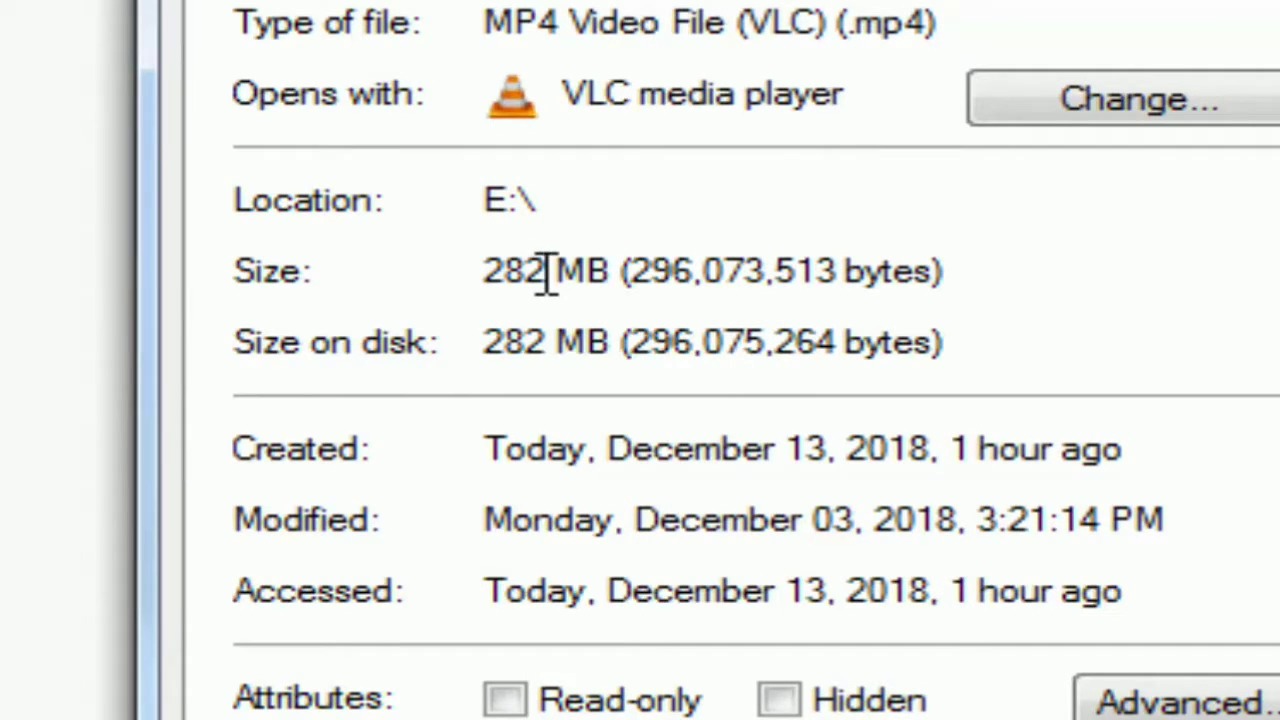
pyautogui.press('Escape')
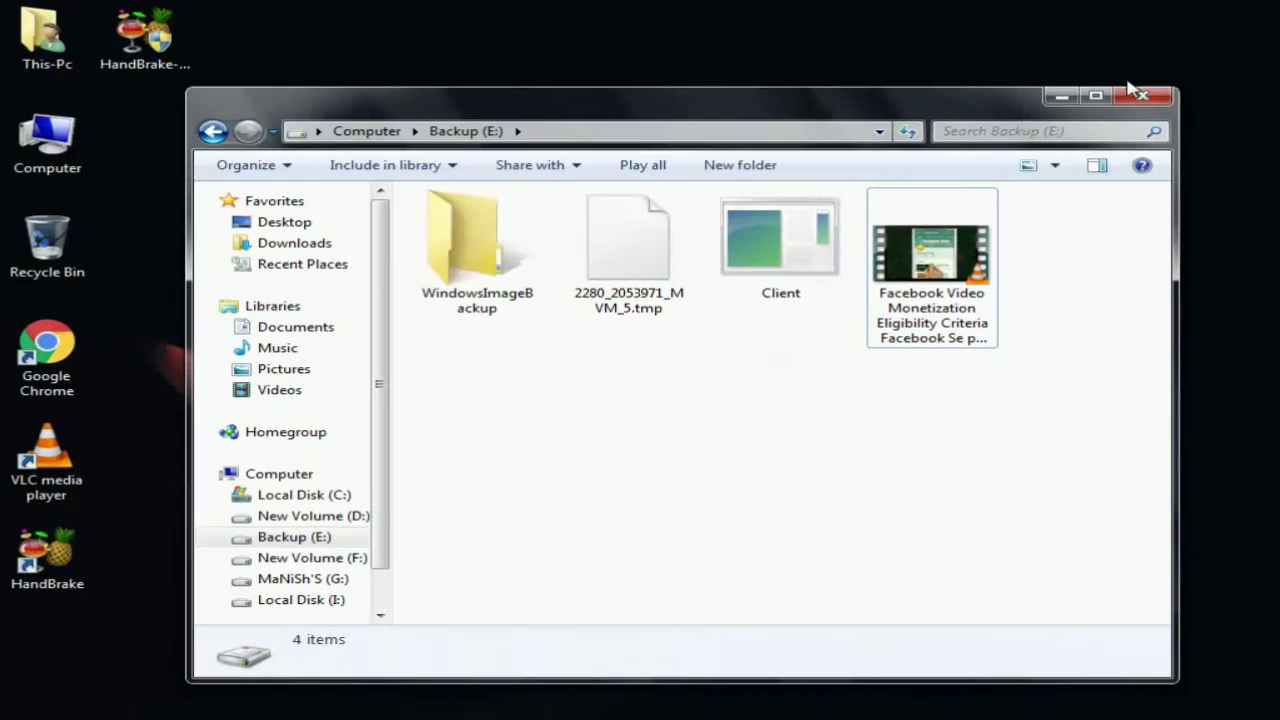
# - Close the Backup (E:) folder window and refresh the desktop
pyautogui.click(1138, 94)
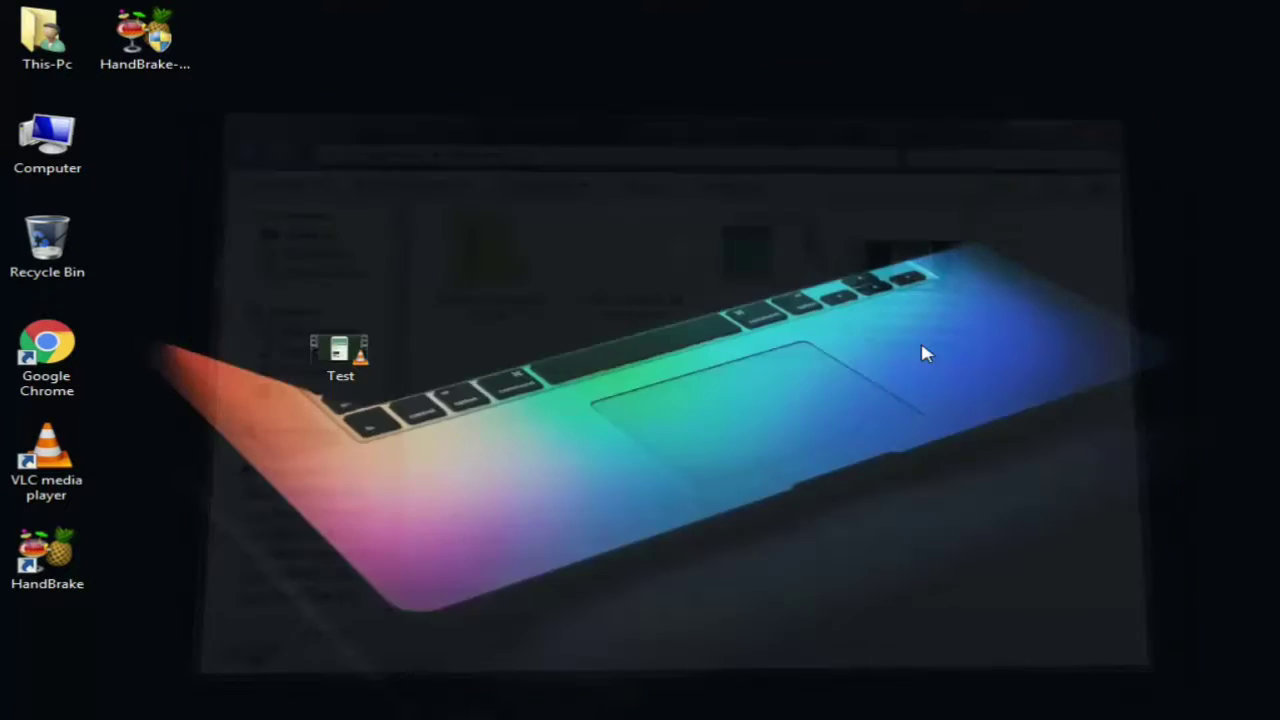
pyautogui.rightClick(544, 217)
pyautogui.click(630, 273)
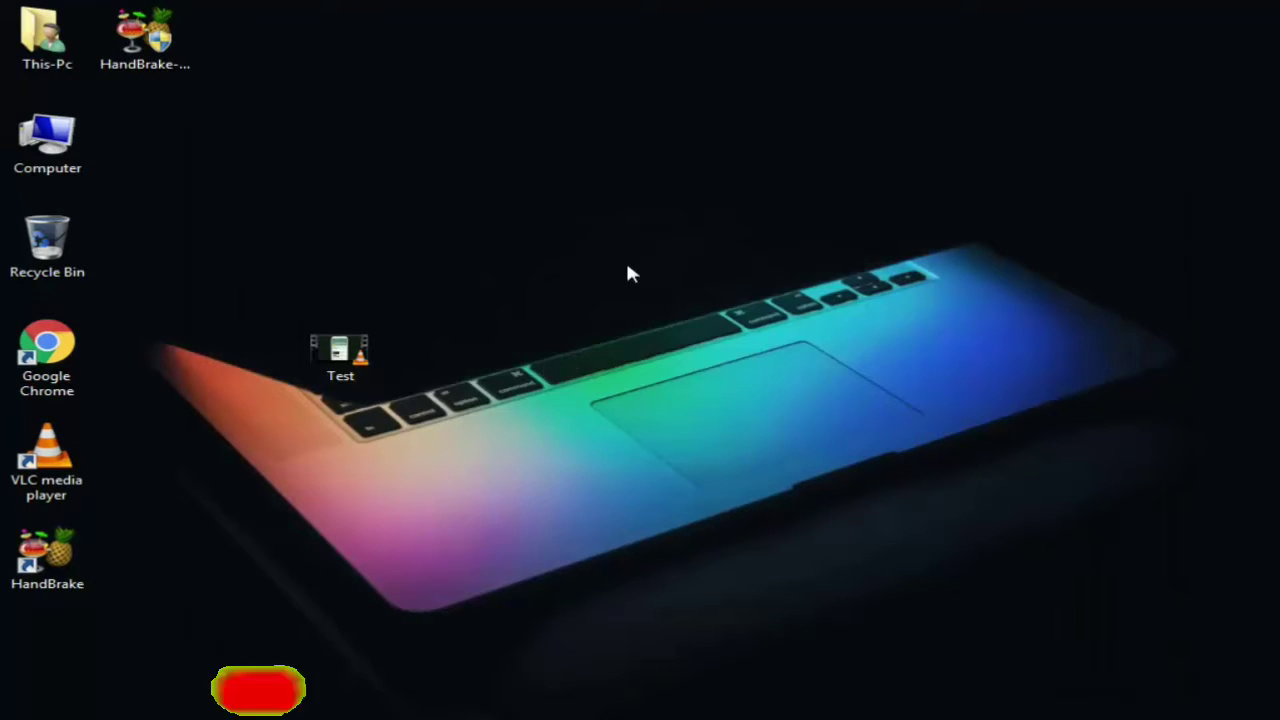